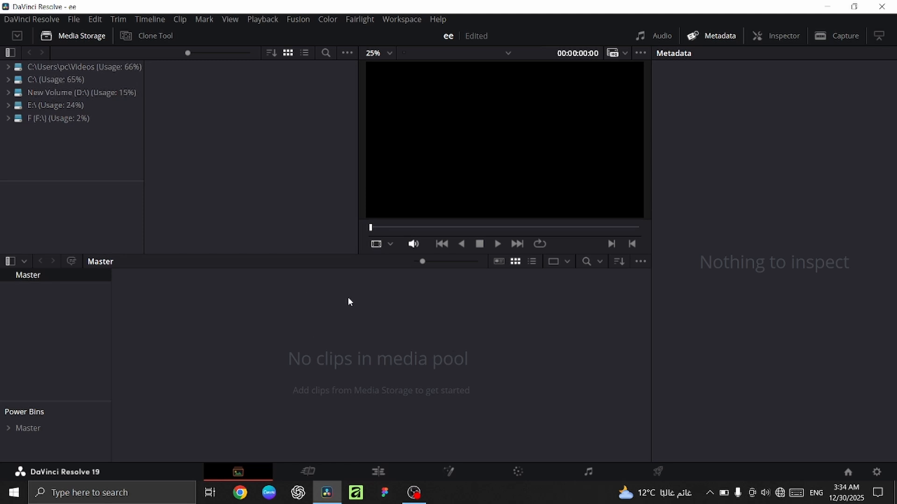
# Step: View the Cut page and its full-screen viewer, and switch to the Edit page
pyautogui.click(321, 472)
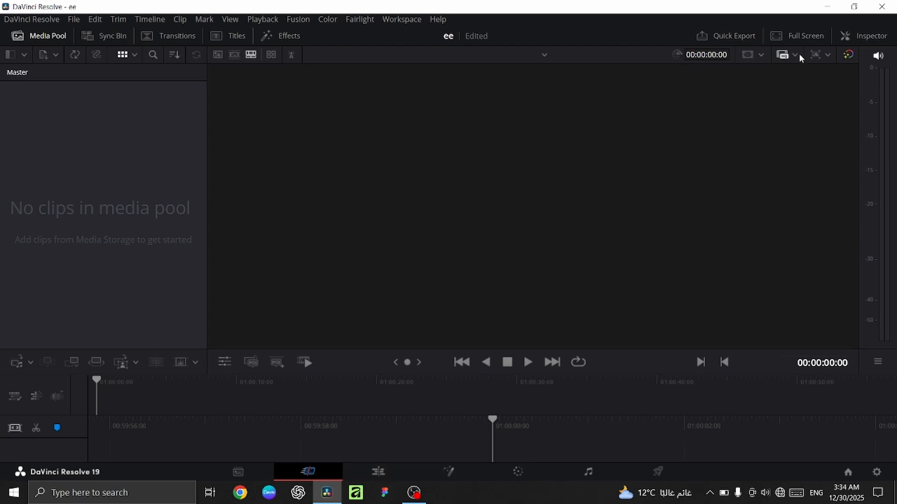
pyautogui.click(804, 40)
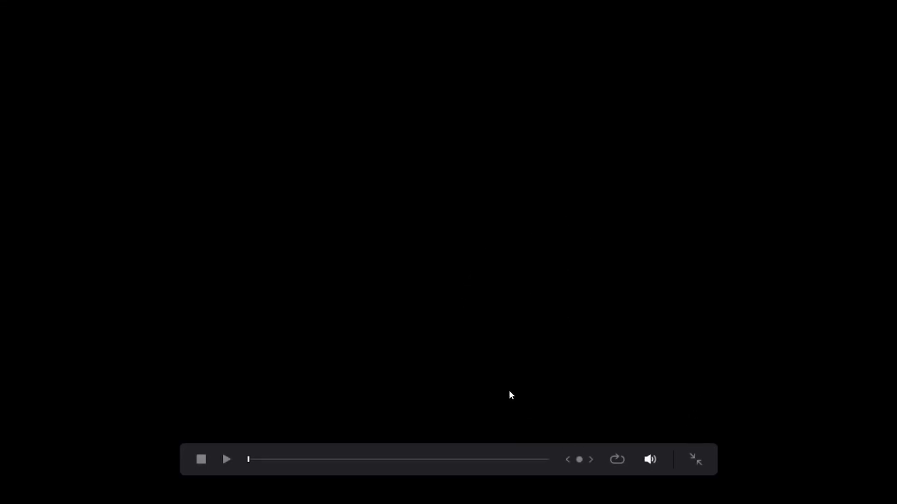
pyautogui.press('Escape')
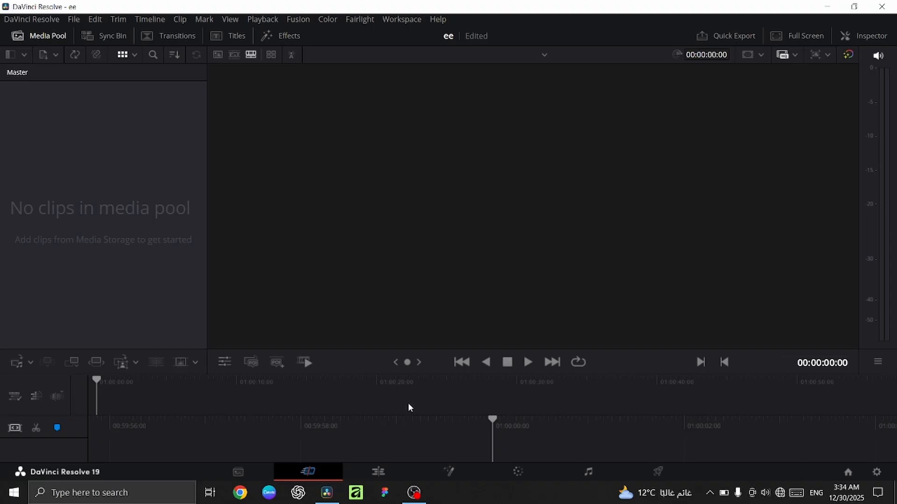
pyautogui.click(397, 473)
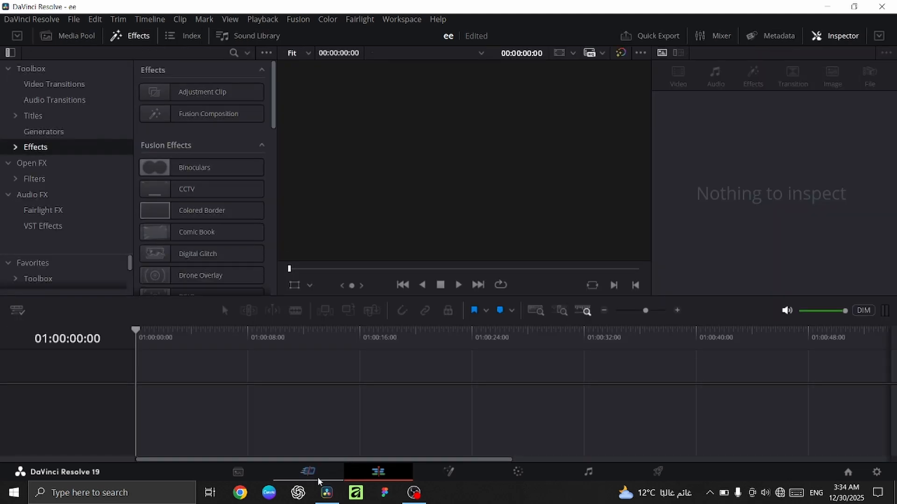
pyautogui.click(318, 480)
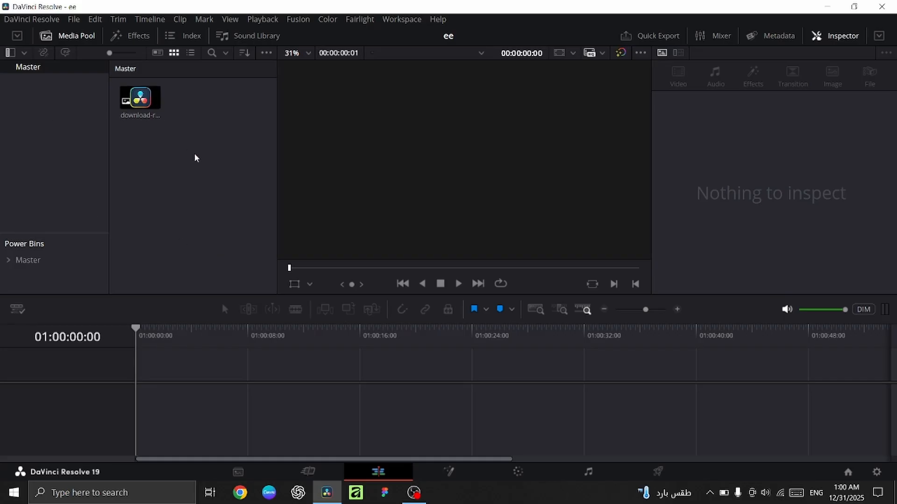
# Step: Hide and reshow the Media Pool, and view the Import Media dialog without importing anything
pyautogui.click(59, 36)
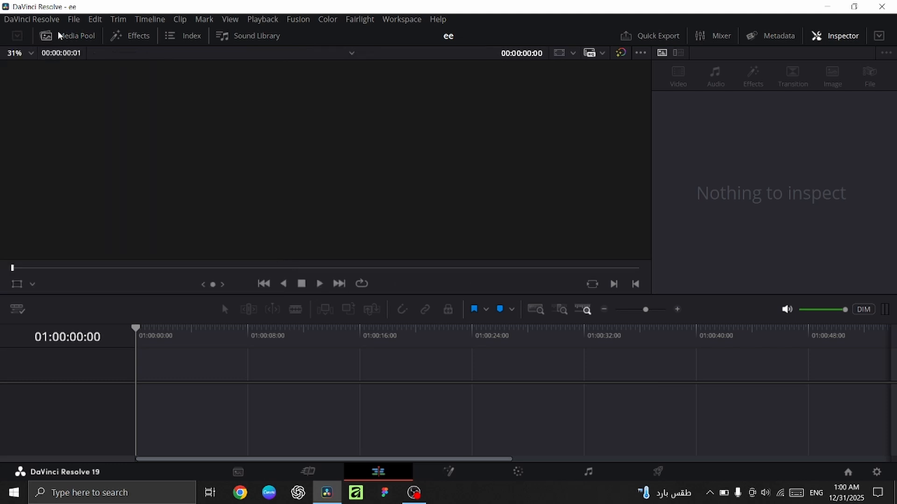
pyautogui.click(59, 35)
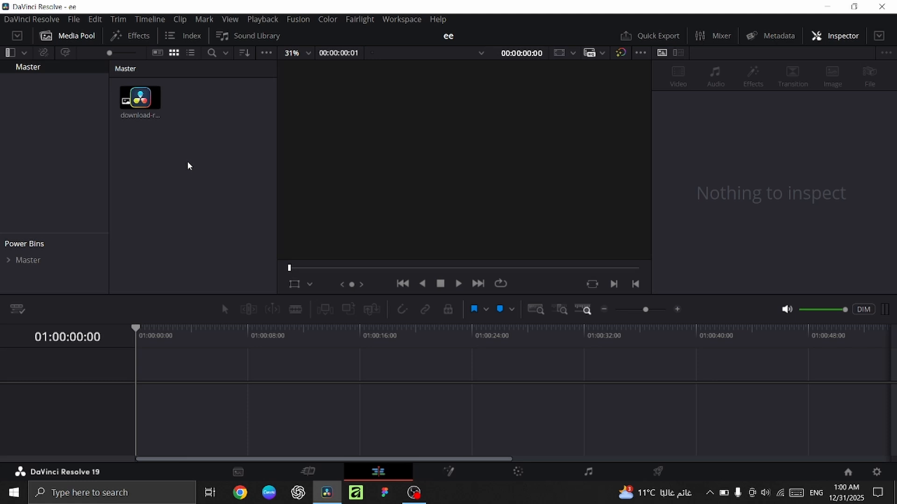
pyautogui.hotkey('ctrl', 'l')
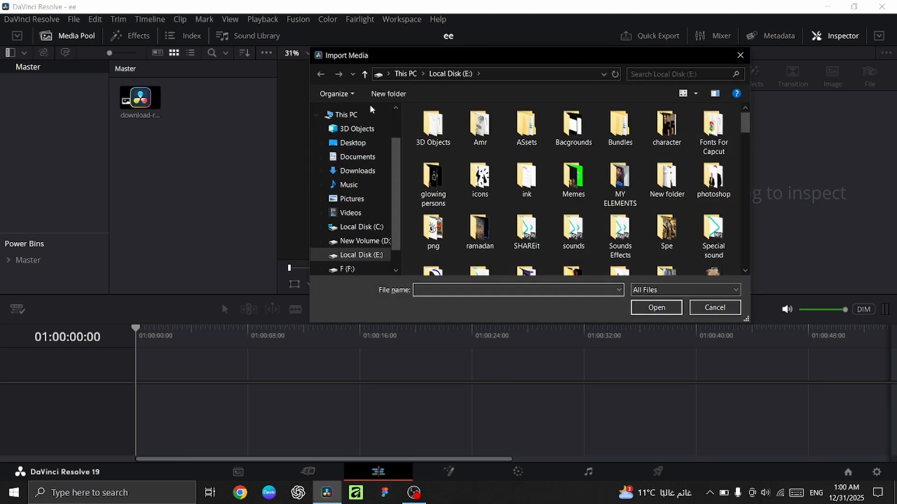
pyautogui.click(740, 55)
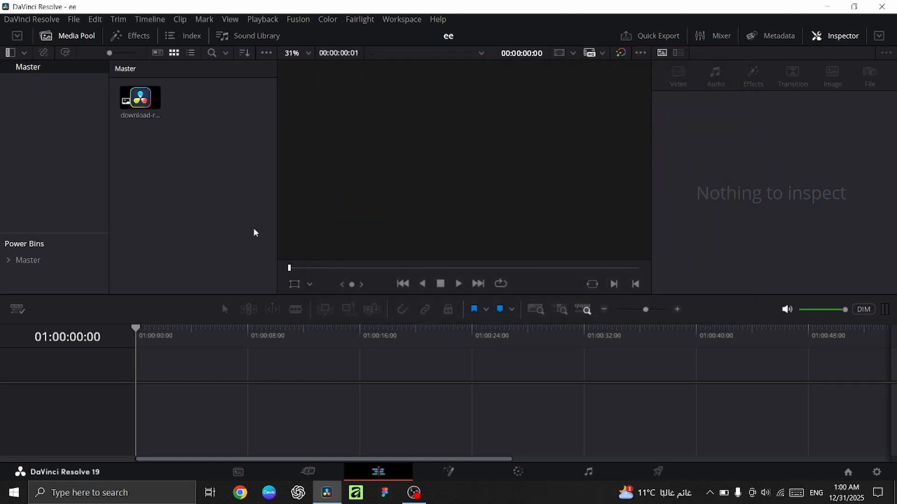
# Step: Browse the Video Transitions category of the Effects library, from the Dissolve group down through the Fusion transitions
pyautogui.click(139, 40)
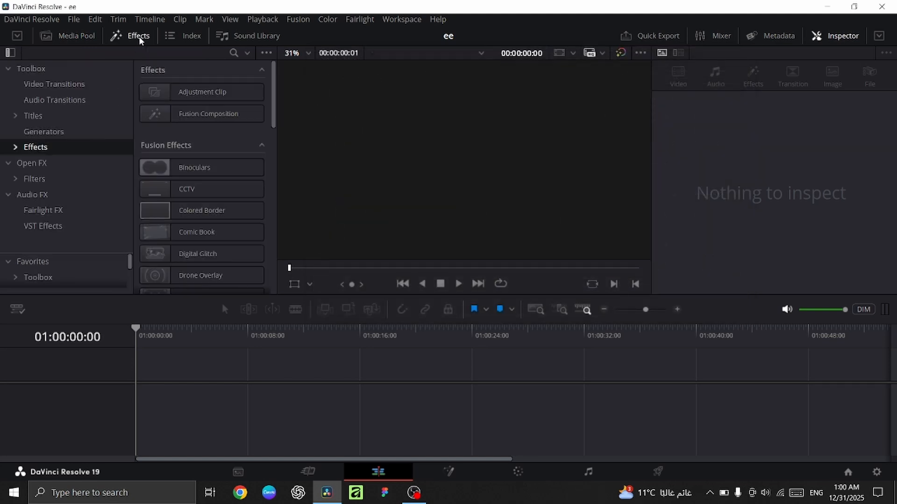
pyautogui.click(88, 82)
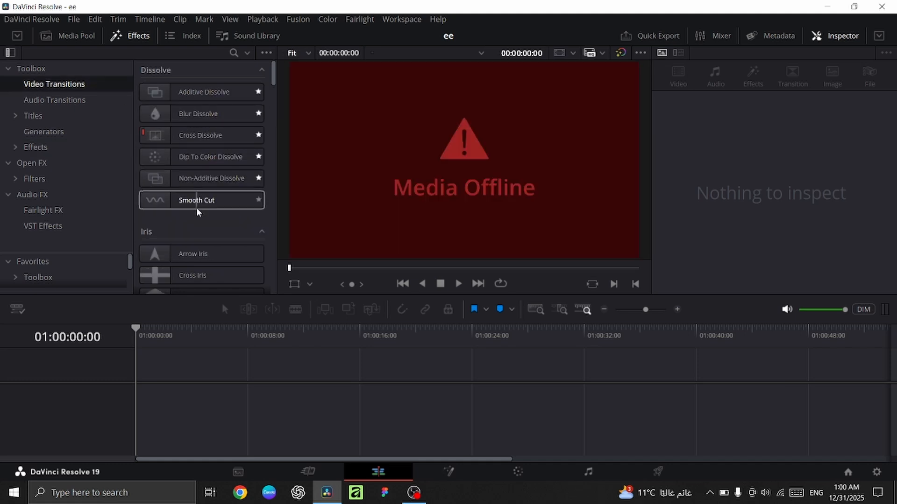
pyautogui.scroll(-10, 197, 213)
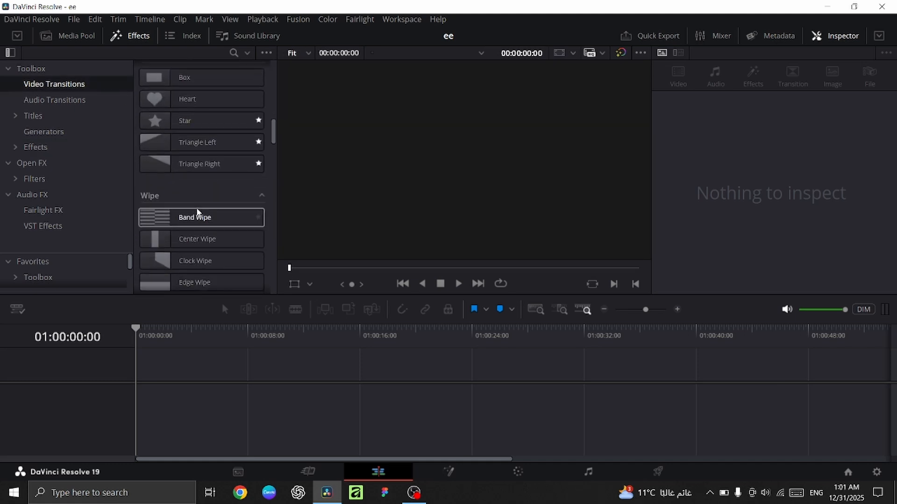
pyautogui.scroll(-6, 197, 212)
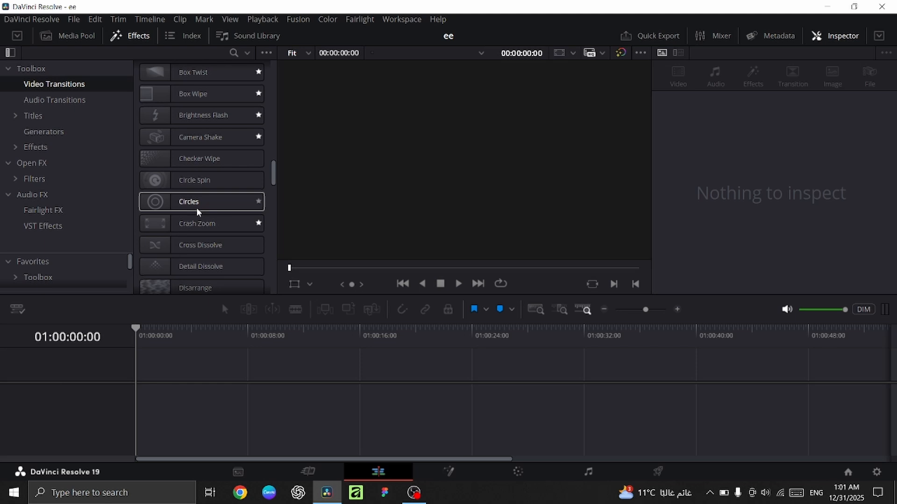
pyautogui.scroll(-6, 197, 211)
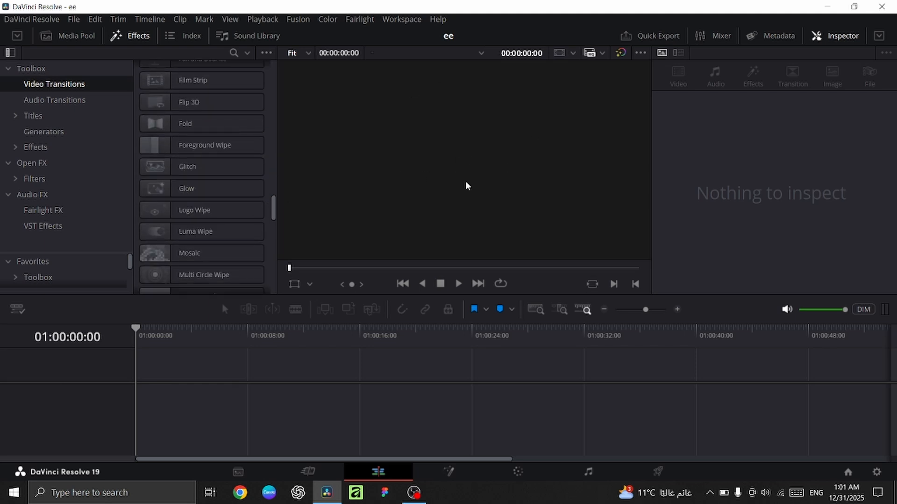
pyautogui.scroll(-8, 190, 244)
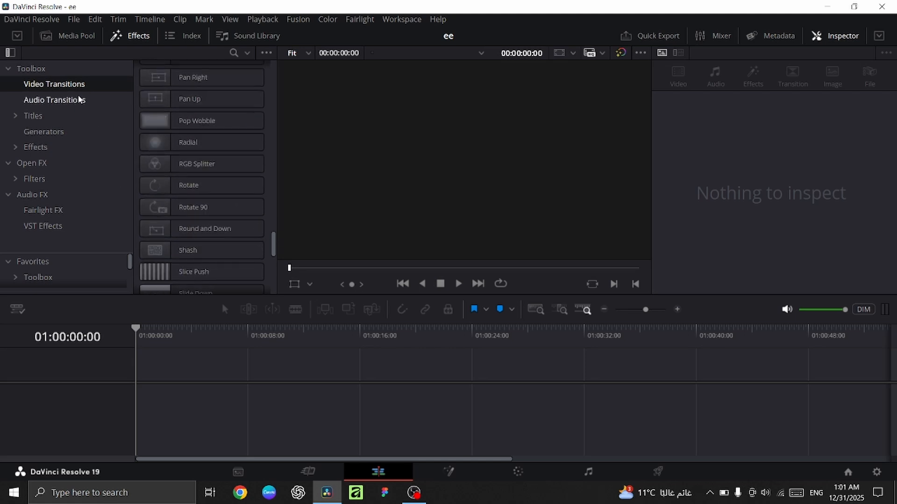
# Step: Examine the Audio Transitions, Titles and Generators categories of the Effects toolbox, including the Fusion Generators
pyautogui.click(80, 99)
pyautogui.click(100, 131)
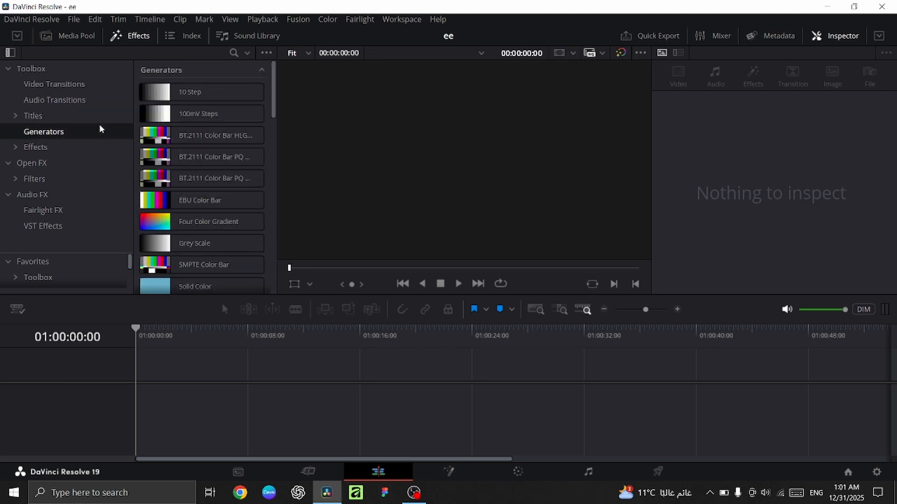
pyautogui.click(76, 118)
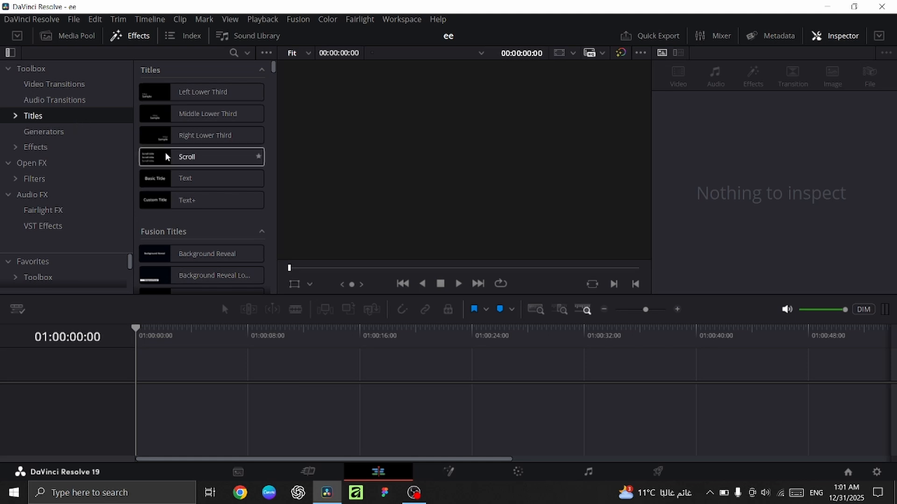
pyautogui.scroll(-6, 164, 156)
pyautogui.scroll(-5, 167, 157)
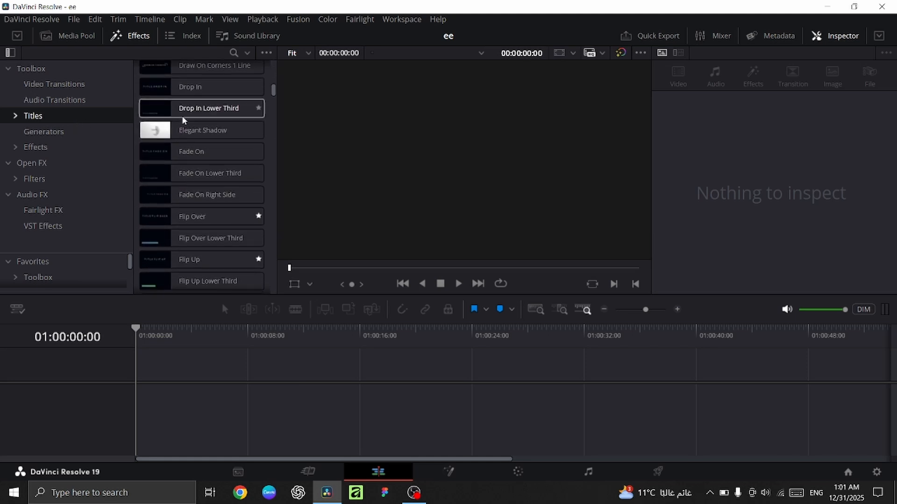
pyautogui.click(62, 132)
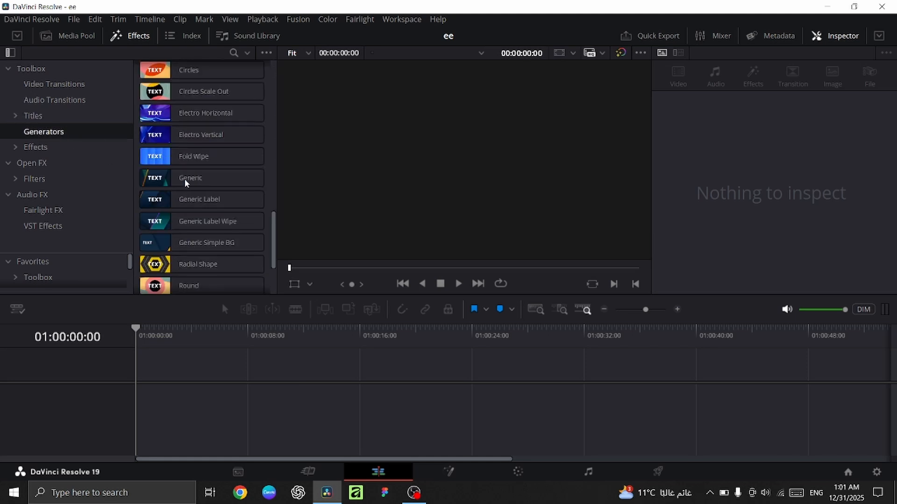
pyautogui.scroll(-5, 243, 224)
pyautogui.scroll(-6, 243, 230)
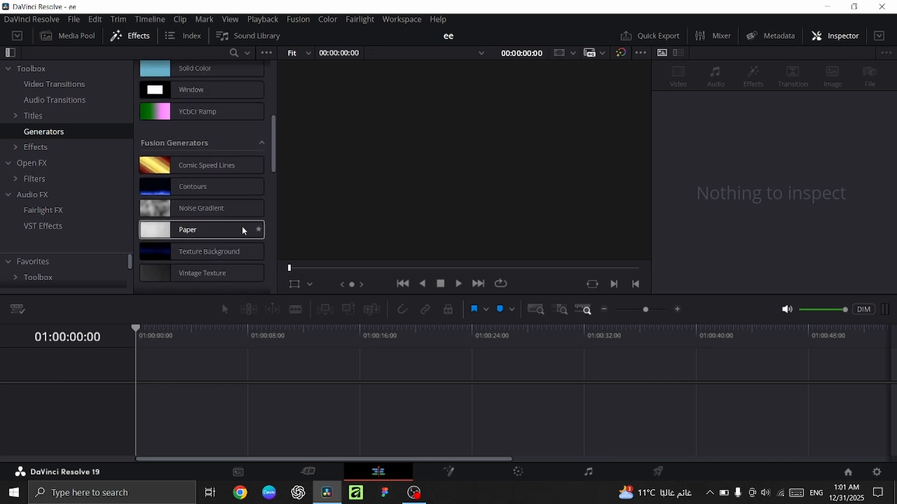
pyautogui.scroll(-1, 242, 230)
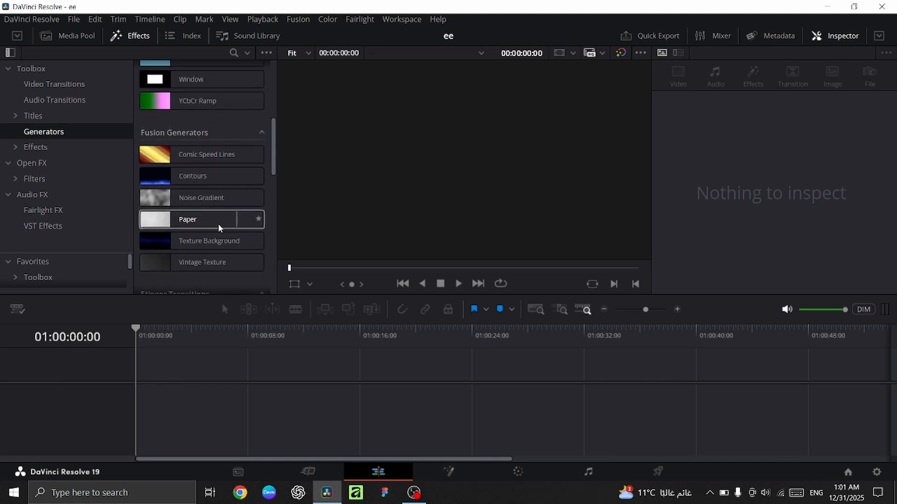
# Step: Browse the toolbox's Effects category from the Fusion Effects down to the Free Starter Pack 2.0 group
pyautogui.click(63, 155)
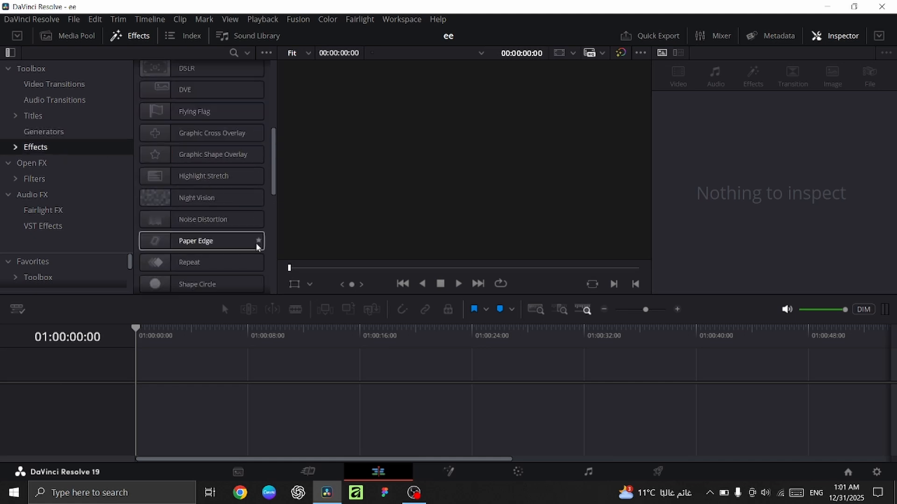
pyautogui.scroll(-3, 257, 242)
pyautogui.scroll(-2, 184, 235)
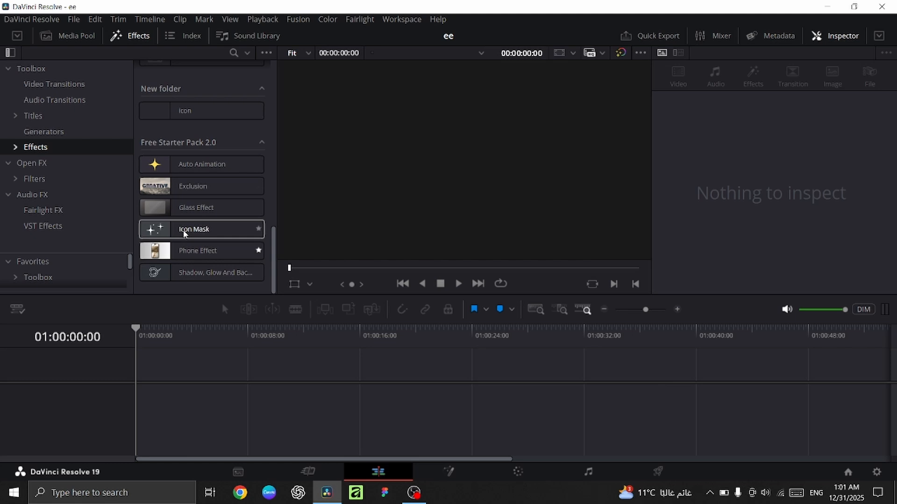
pyautogui.scroll(5, 183, 234)
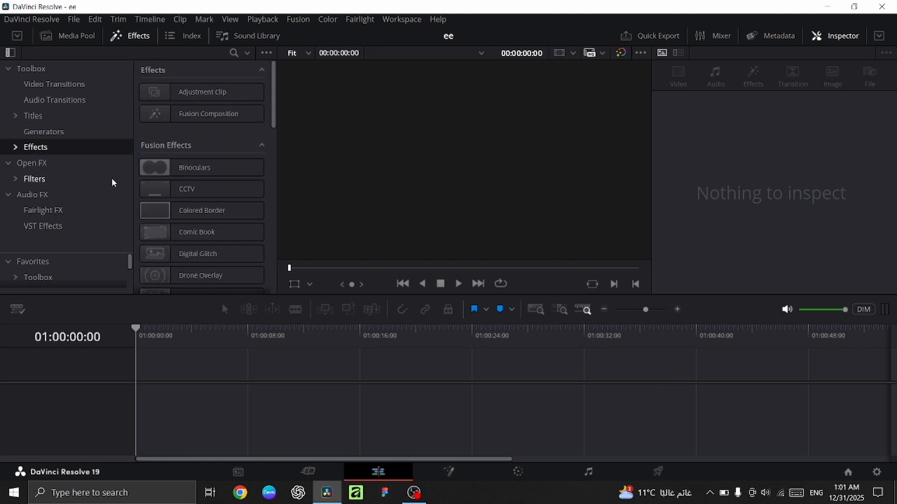
# Step: Examine the Open FX filters and the Audio FX category in the Effects library
pyautogui.click(66, 170)
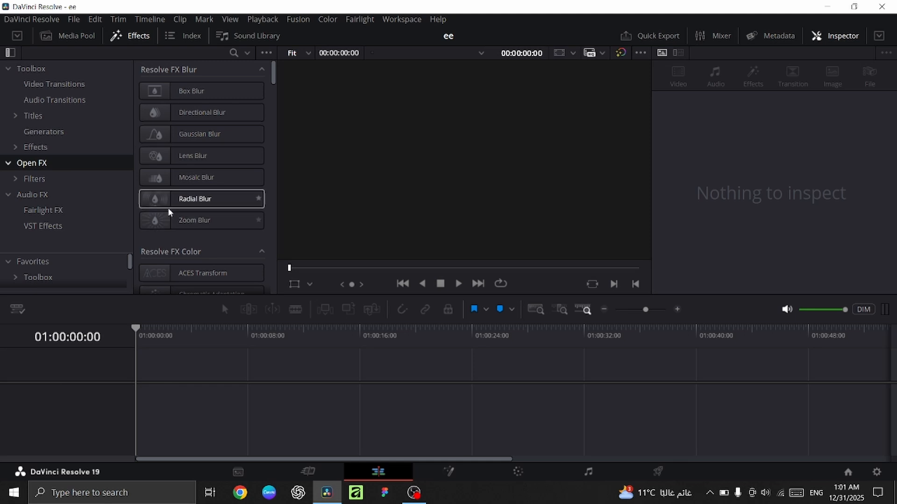
pyautogui.scroll(-6, 250, 155)
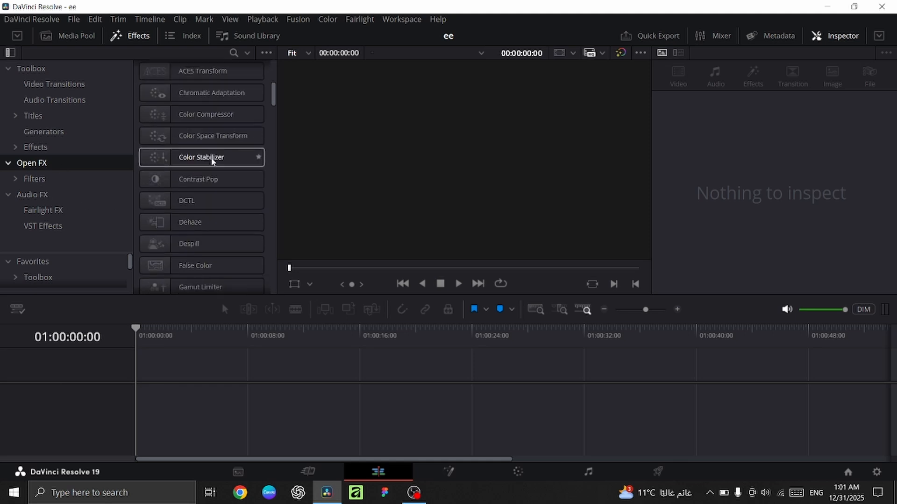
pyautogui.click(34, 180)
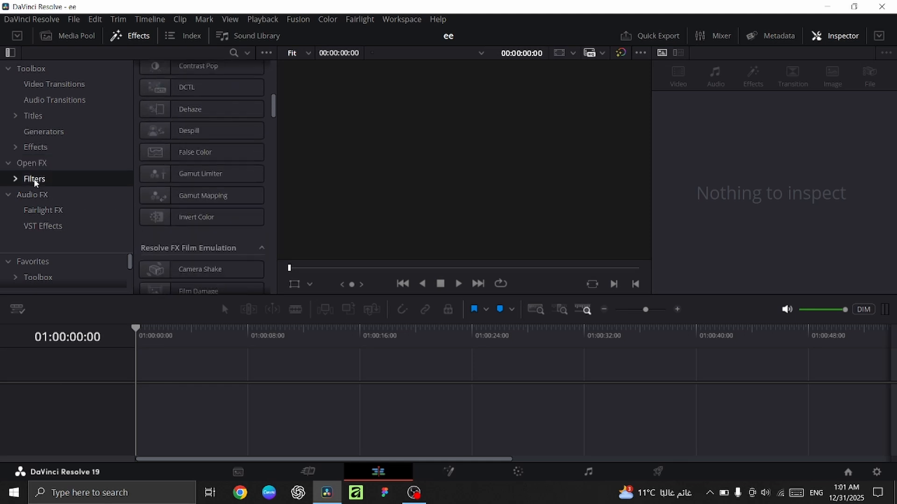
pyautogui.click(55, 196)
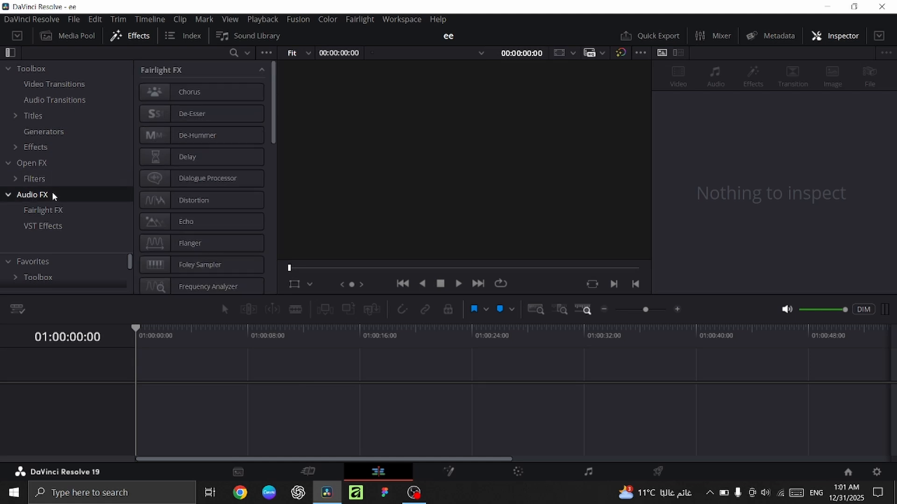
# Step: View the Edit Index, and open and close the Sound Library
pyautogui.click(174, 34)
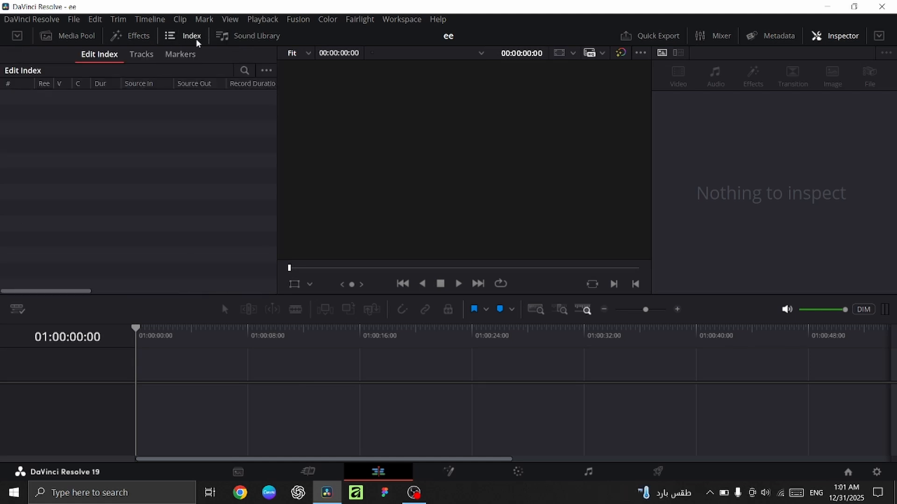
pyautogui.click(245, 44)
pyautogui.click(246, 44)
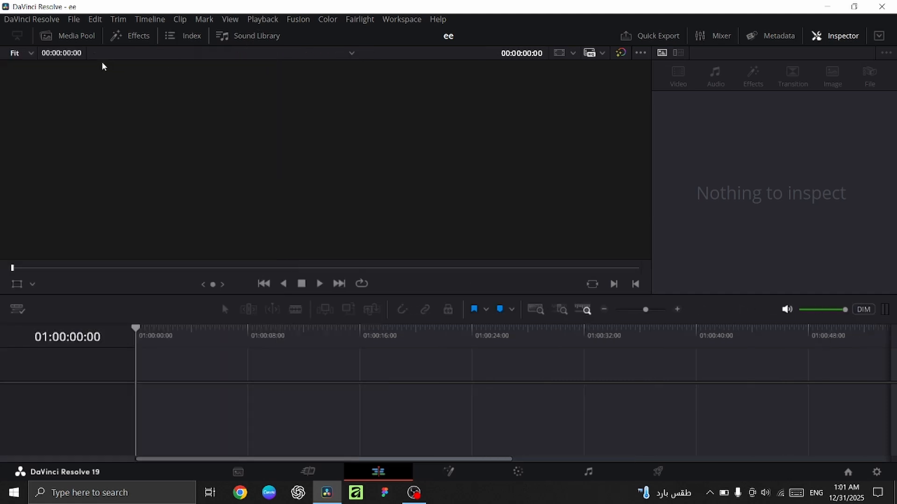
# Step: Show the Media Pool and switch it between full and half height, ending at half height
pyautogui.click(73, 36)
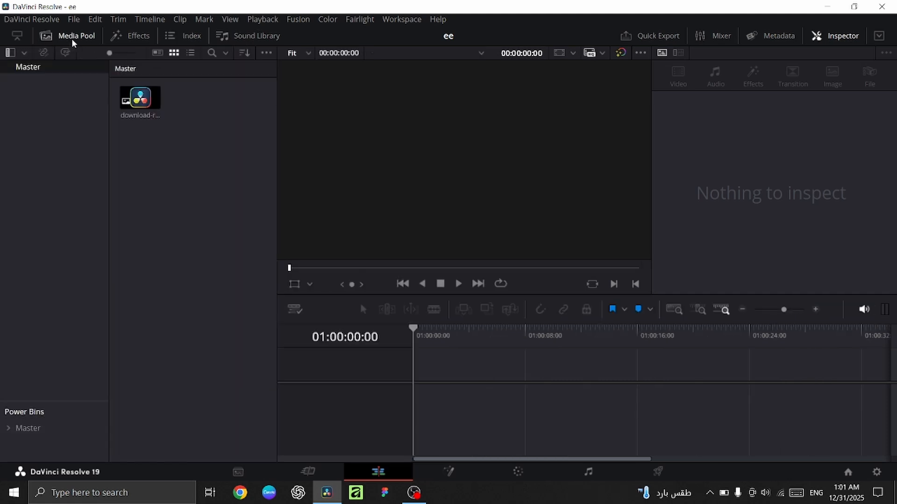
pyautogui.click(17, 36)
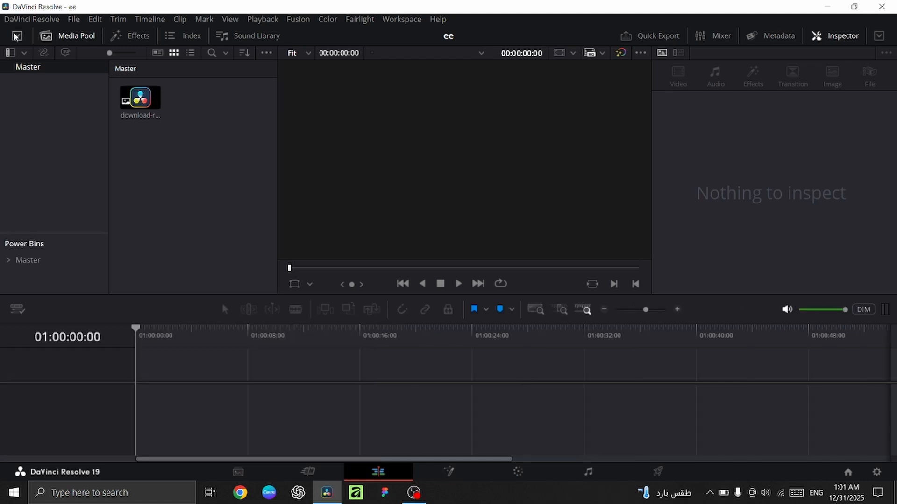
pyautogui.click(16, 36)
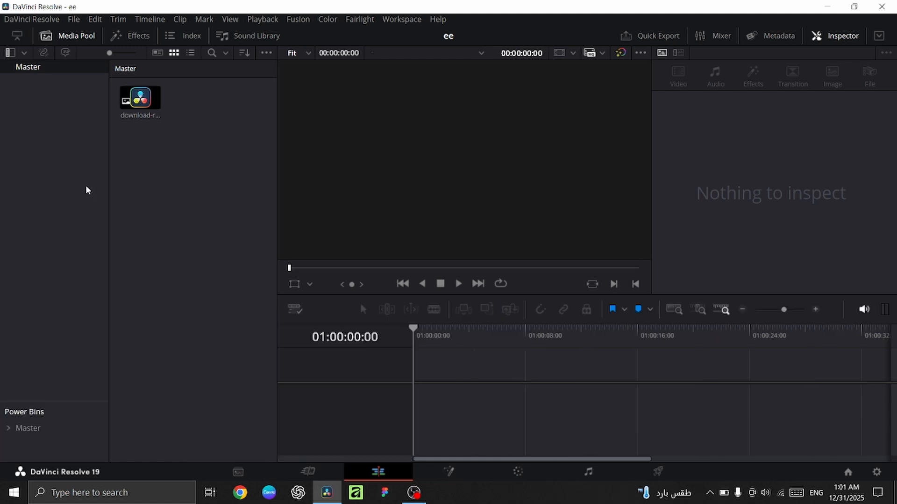
pyautogui.click(16, 36)
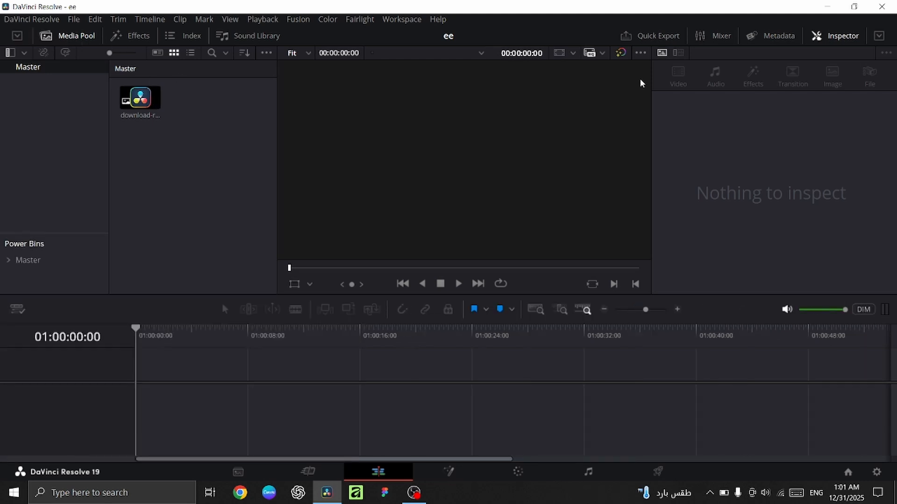
# Step: View the Quick Export presets and close the dialog without exporting, show the audio Mixer and preview the PNG image
pyautogui.click(641, 43)
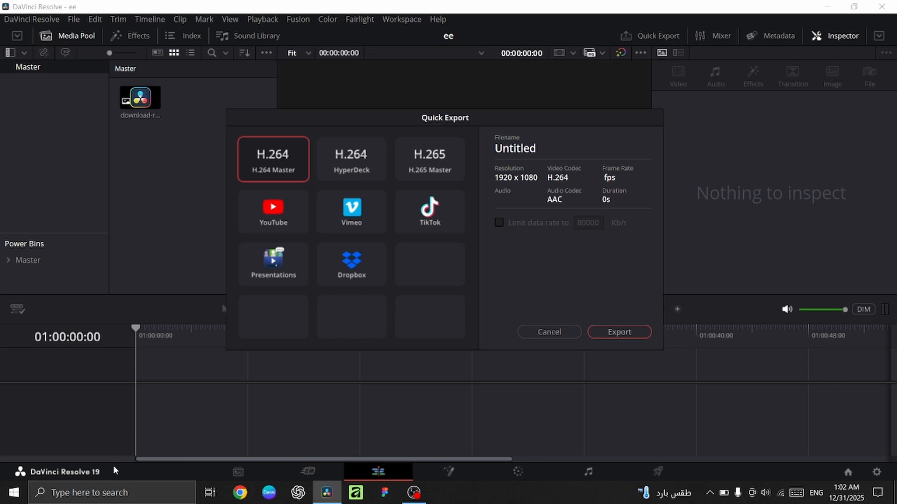
pyautogui.click(577, 337)
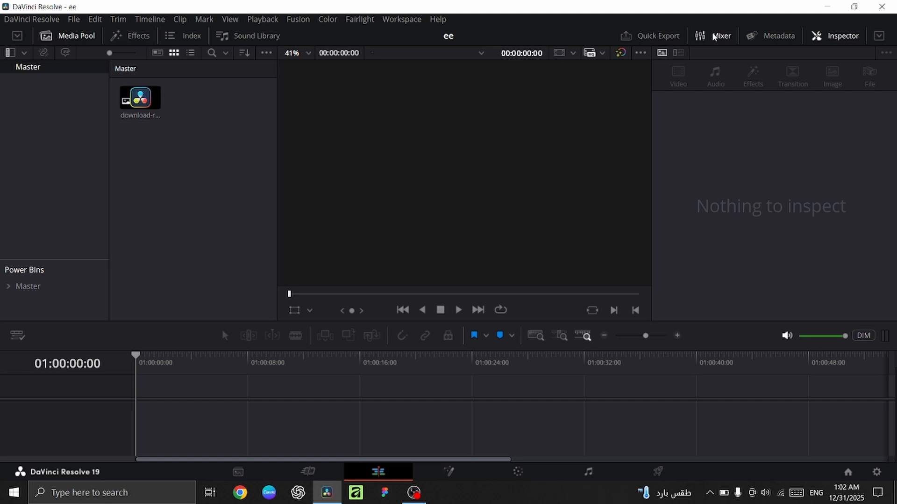
pyautogui.click(131, 99)
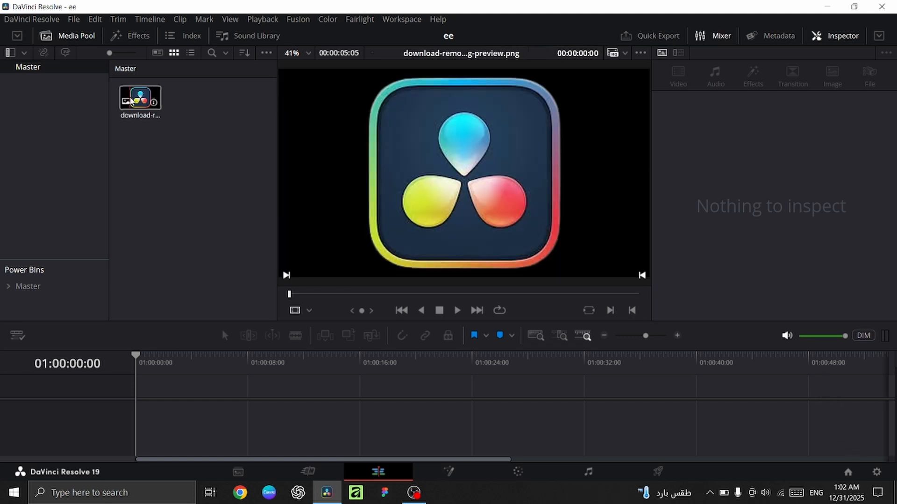
pyautogui.moveTo(141, 103)
pyautogui.mouseDown()
pyautogui.moveTo(326, 311)
pyautogui.moveTo(223, 354)
pyautogui.moveTo(205, 257)
pyautogui.moveTo(149, 113)
pyautogui.mouseUp()
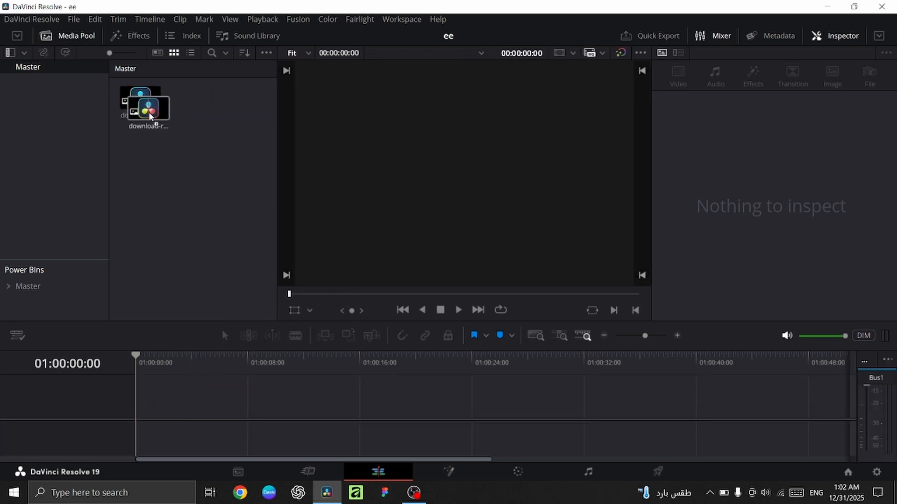
# Step: Place the PNG image at the start of a new timeline and review the clip details in the Metadata view
pyautogui.click(772, 35)
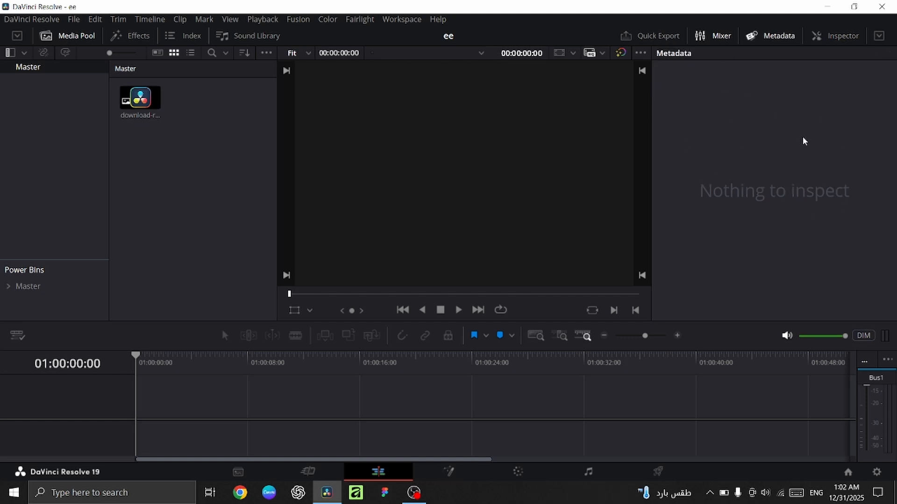
pyautogui.moveTo(140, 99); pyautogui.dragTo(140, 418)
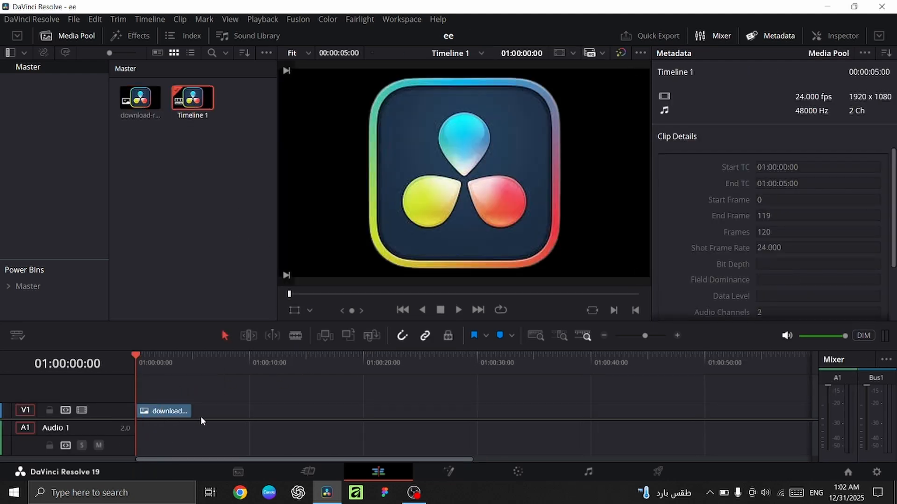
pyautogui.scroll(-3, 759, 242)
pyautogui.scroll(3, 759, 243)
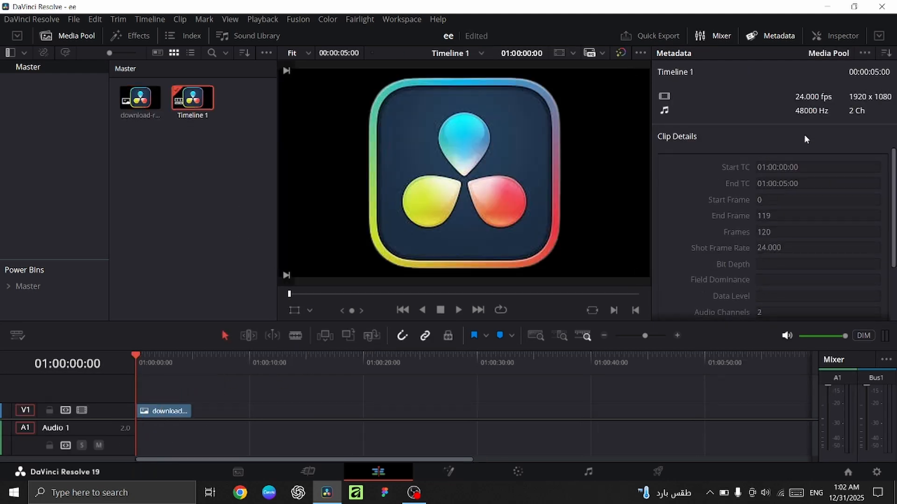
# Step: In the Inspector, set the clip's zoom to 0.790, position X to 254, rotation angle to 96.180 and anchor point X to -552
pyautogui.click(825, 32)
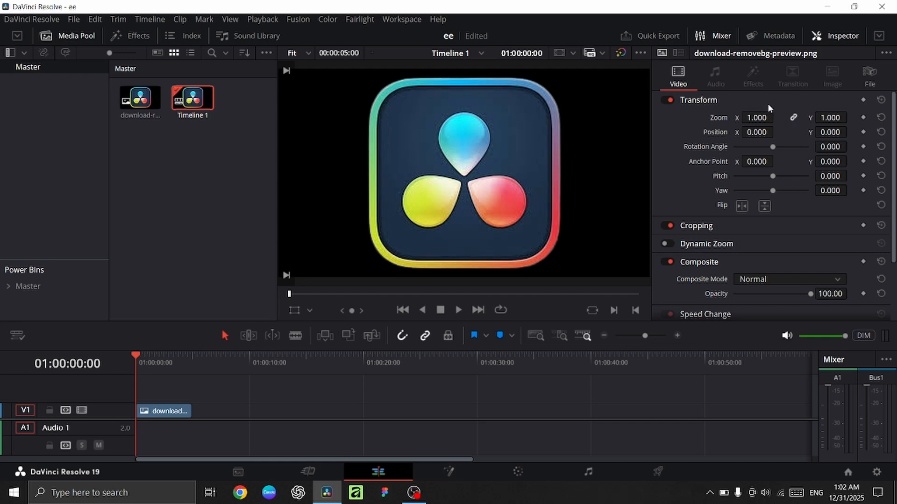
pyautogui.click(178, 416)
pyautogui.moveTo(744, 116); pyautogui.dragTo(784, 157)
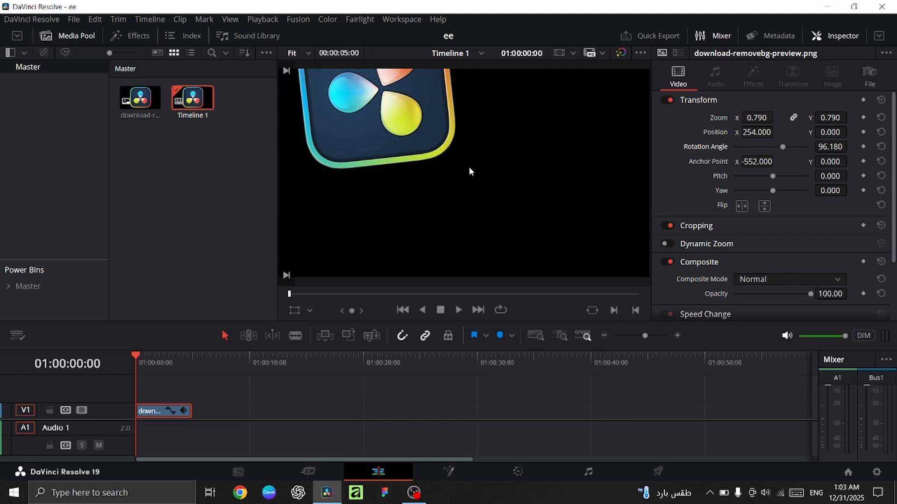
# Step: Set the clip's anchor point X to 0
pyautogui.click(766, 162)
pyautogui.write('-550')
pyautogui.press('BackSpace')
pyautogui.press('BackSpace')
pyautogui.press('BackSpace')
pyautogui.press('BackSpace')
pyautogui.write('0')
pyautogui.press('Return')
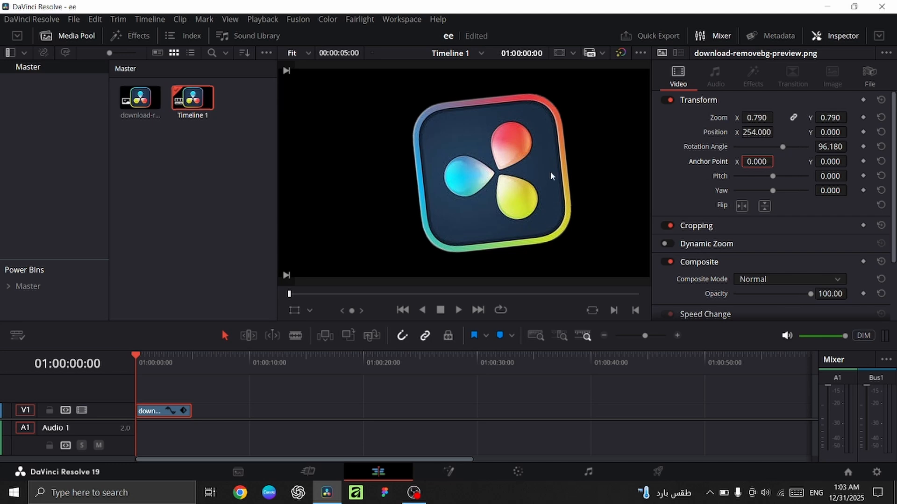
# Step: Set the clip's rotation angle to 68.700, anchor point X to -327, pitch to -0.286 and yaw to -0.103
pyautogui.moveTo(783, 147)
pyautogui.mouseDown()
pyautogui.moveTo(740, 147)
pyautogui.moveTo(760, 163)
pyautogui.moveTo(752, 162)
pyautogui.moveTo(767, 160)
pyautogui.moveTo(744, 147)
pyautogui.moveTo(781, 160)
pyautogui.mouseUp()
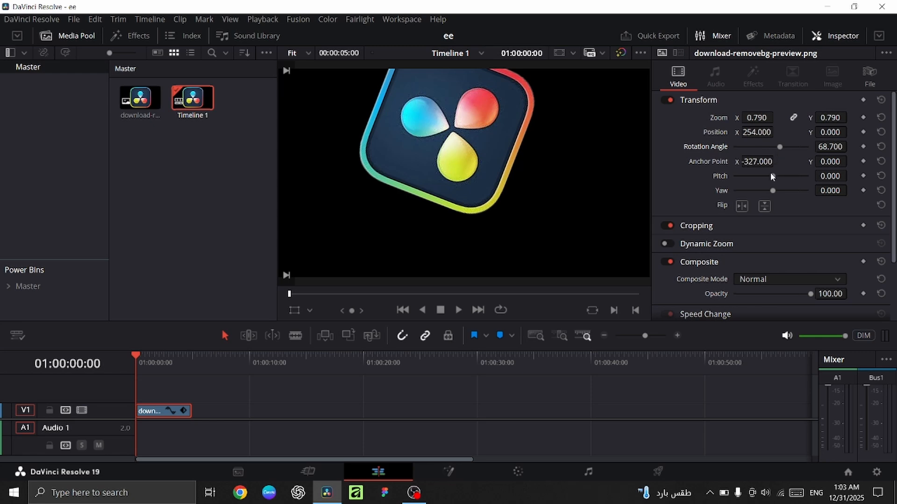
pyautogui.scroll(-2, 771, 176)
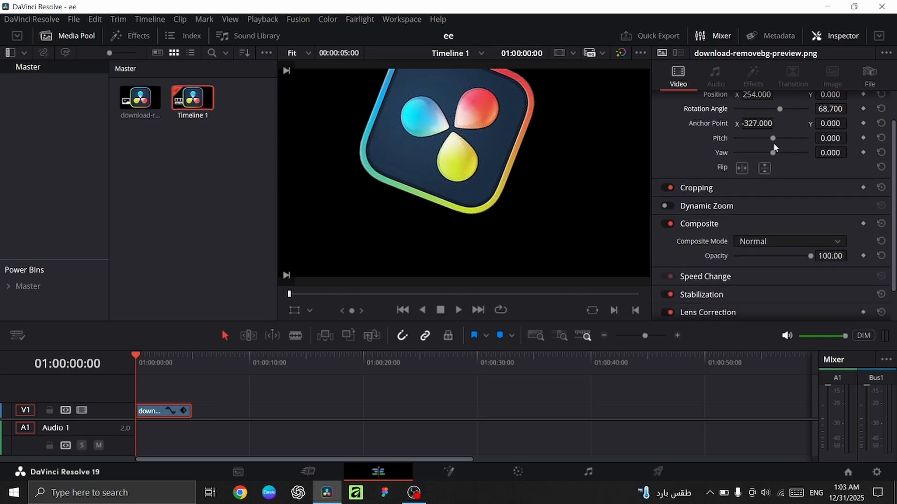
pyautogui.moveTo(773, 139)
pyautogui.mouseDown()
pyautogui.moveTo(755, 139)
pyautogui.moveTo(767, 152)
pyautogui.moveTo(753, 152)
pyautogui.moveTo(770, 152)
pyautogui.mouseUp()
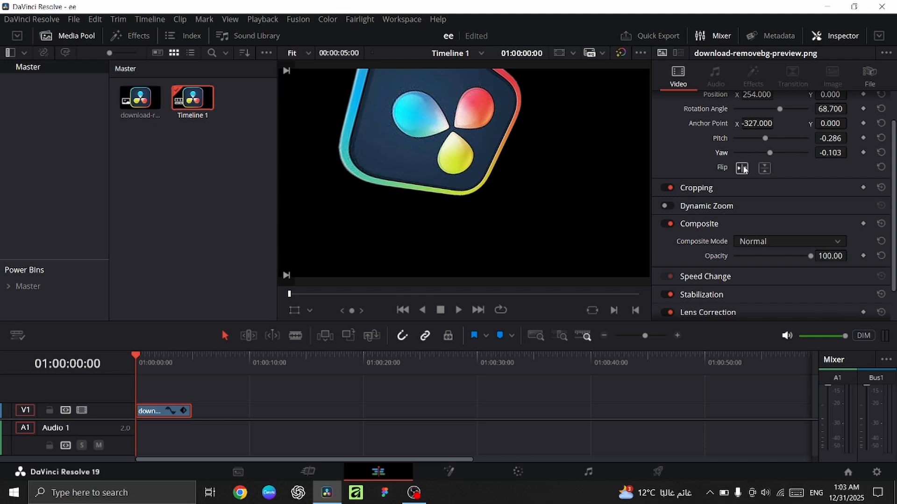
# Step: Try the horizontal and vertical flips on the clip and switch both off again
pyautogui.click(742, 169)
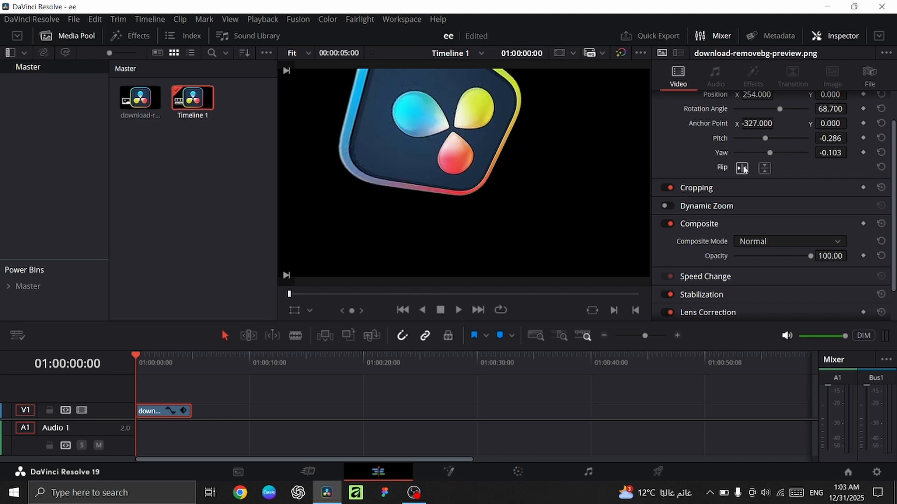
pyautogui.click(764, 169)
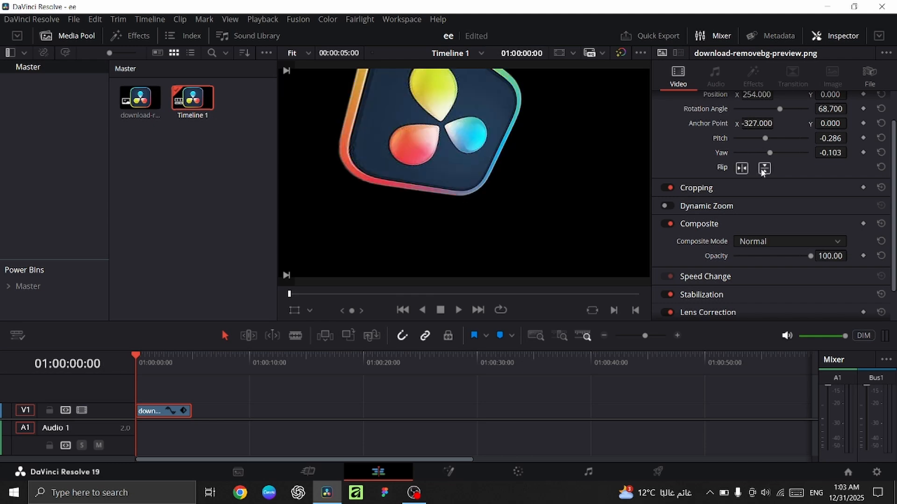
pyautogui.click(744, 173)
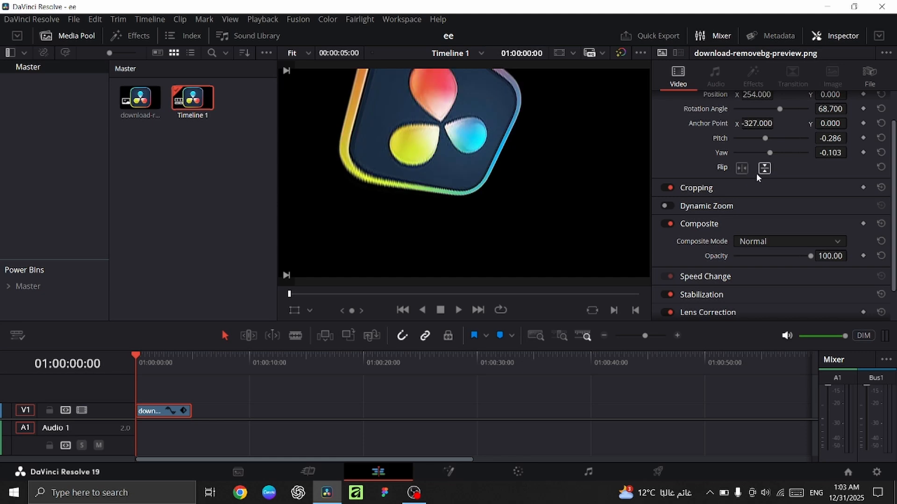
pyautogui.click(759, 171)
# Step: Crop the clip's right side by 354.240 and set the crop softness to -100
pyautogui.click(728, 187)
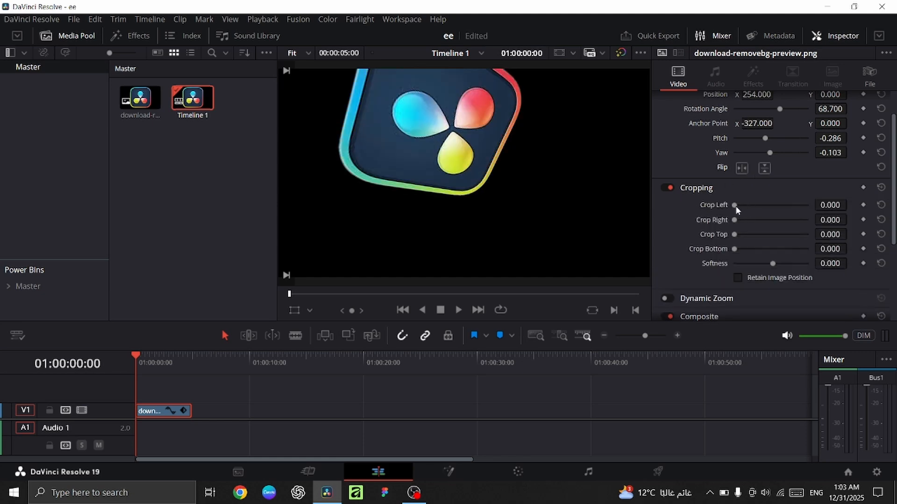
pyautogui.moveTo(736, 206); pyautogui.dragTo(680, 248)
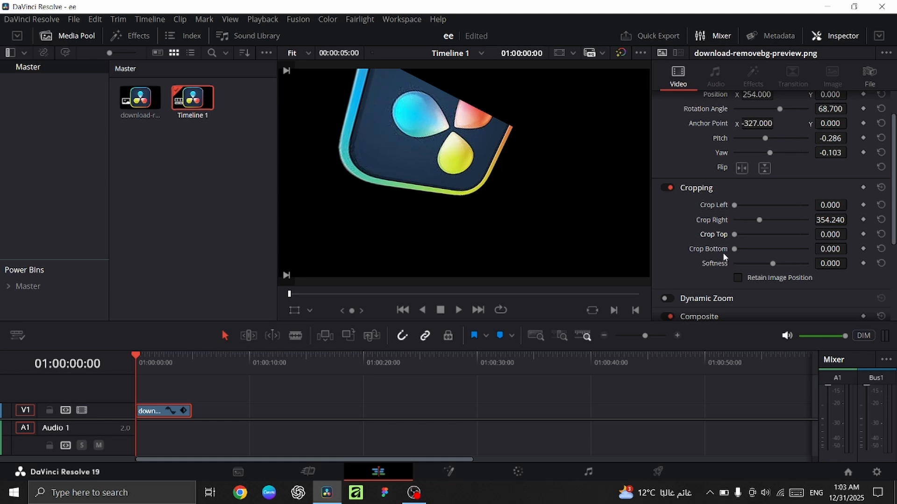
pyautogui.moveTo(776, 265); pyautogui.dragTo(722, 287)
# Step: Enable Dynamic Zoom for the clip and expand its settings, leaving the Normal composite mode as it is
pyautogui.scroll(-3, 750, 277)
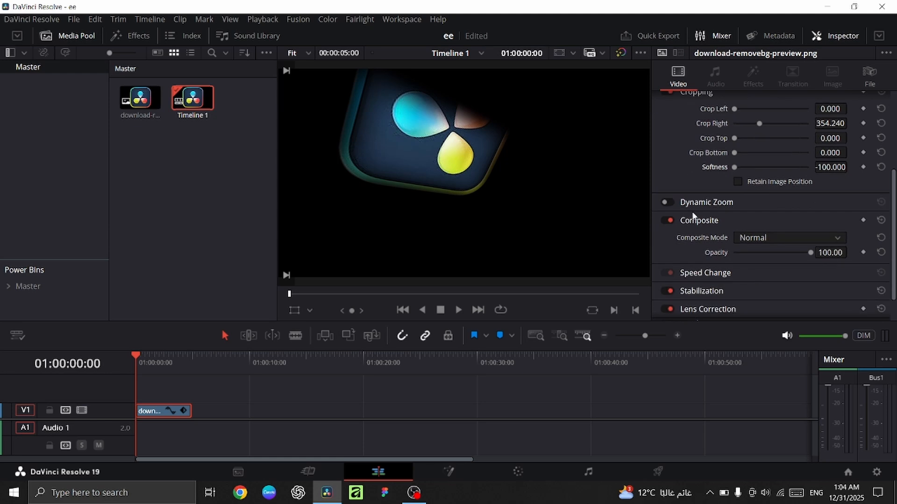
pyautogui.click(667, 204)
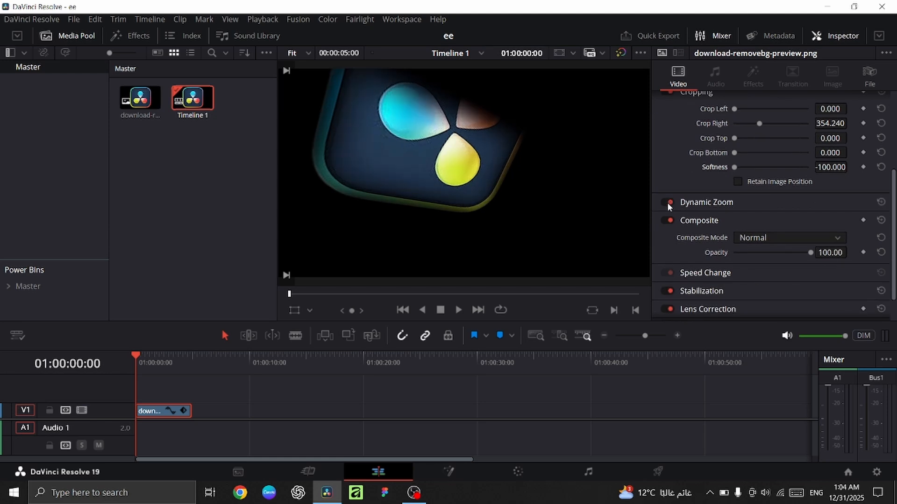
pyautogui.scroll(-1, 699, 215)
pyautogui.scroll(2, 699, 214)
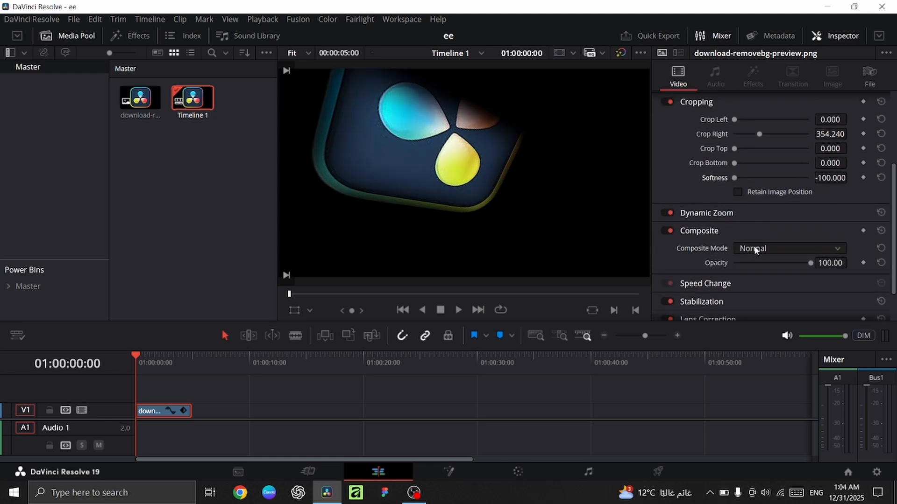
pyautogui.click(755, 249)
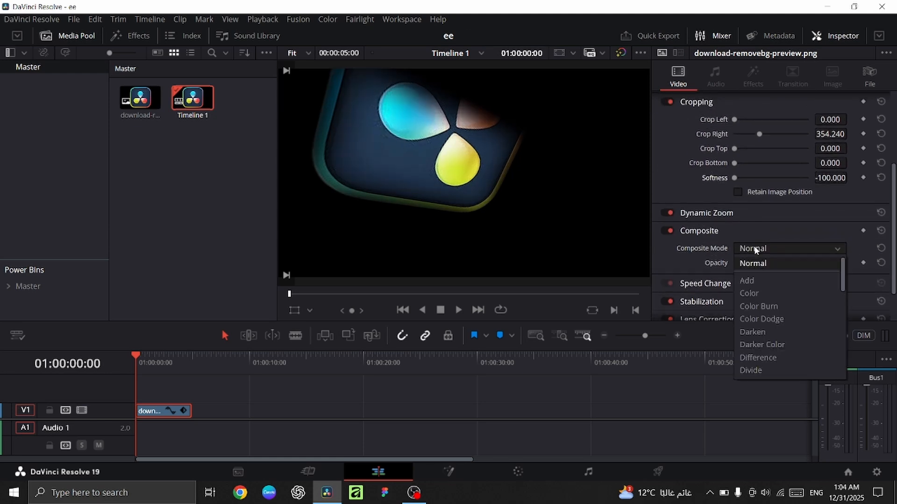
pyautogui.click(729, 214)
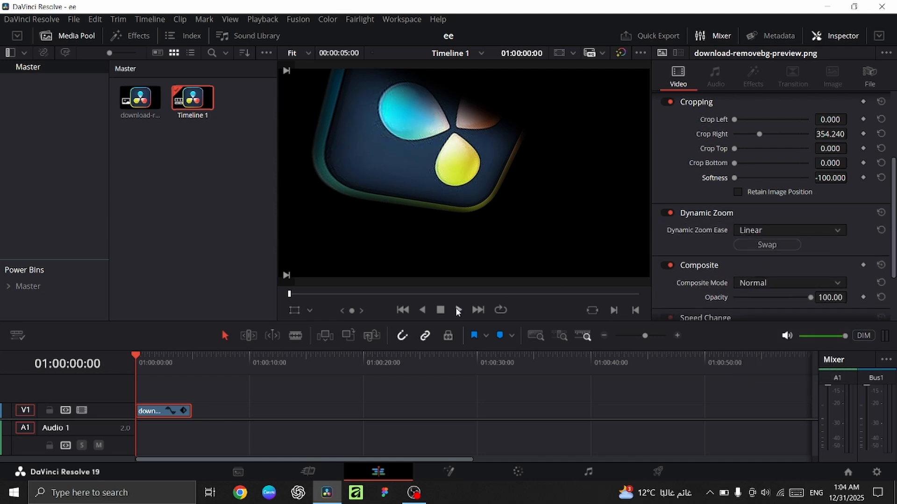
# Step: Play the timeline to preview the dynamic zoom and return the playhead to the start
pyautogui.press('space')
pyautogui.click(141, 367)
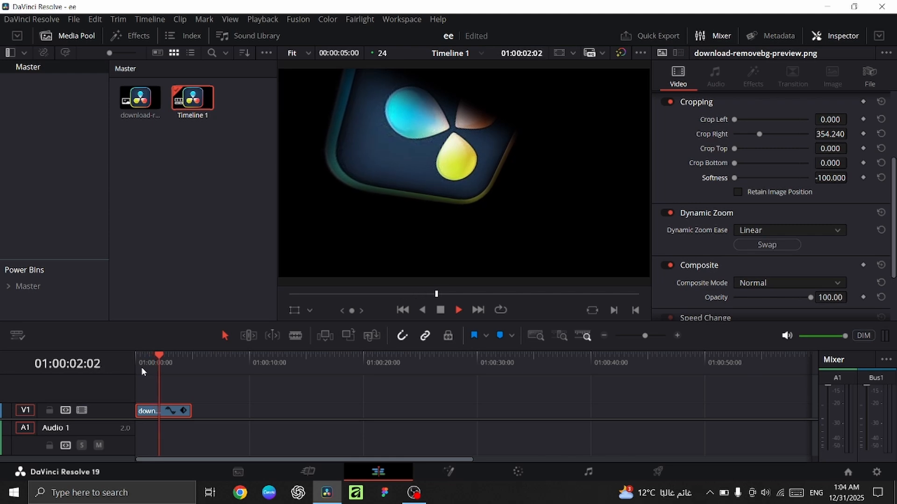
pyautogui.press('space')
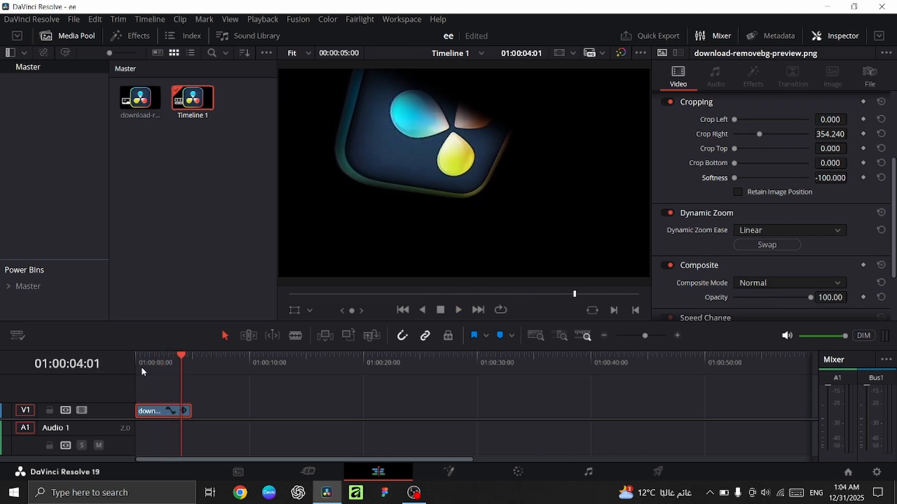
pyautogui.click(182, 358)
pyautogui.press('Home')
# Step: Try the Color composite mode on the clip and set it back to Normal
pyautogui.scroll(-3, 752, 282)
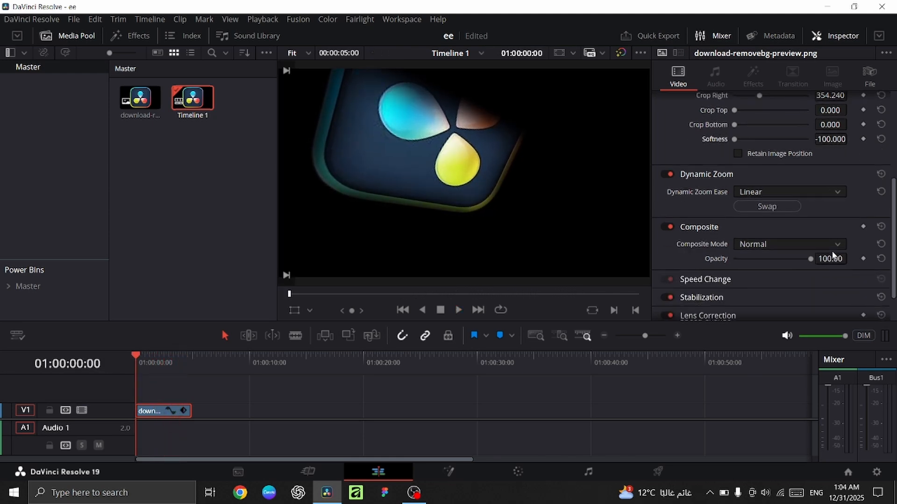
pyautogui.click(752, 204)
pyautogui.press('Down')
pyautogui.press('Down')
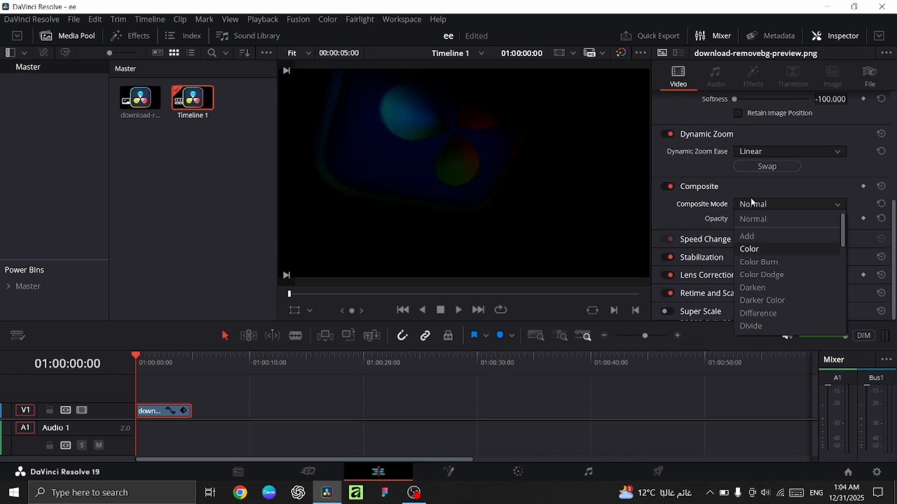
pyautogui.press('Return')
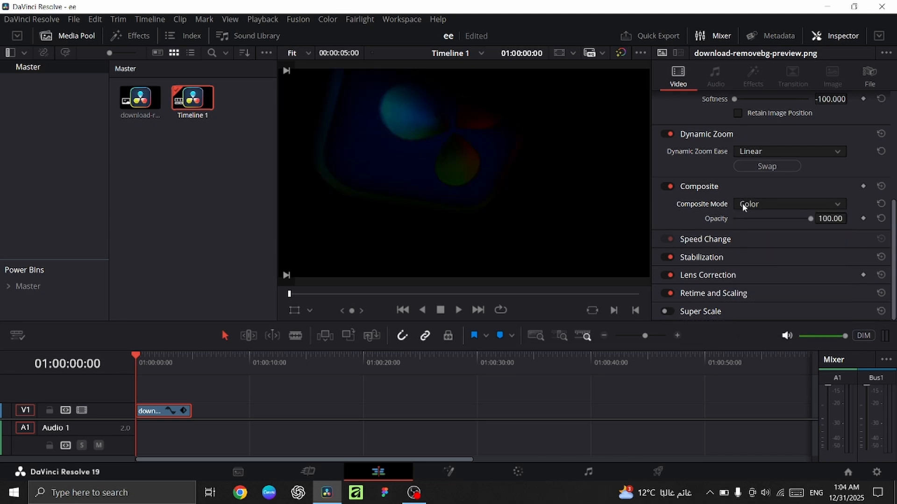
pyautogui.click(745, 208)
pyautogui.click(747, 219)
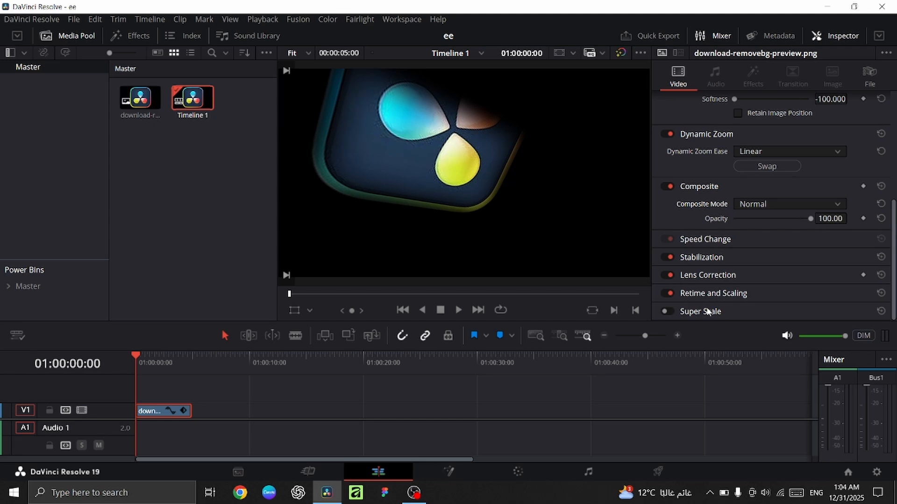
# Step: Extend the end of the clip on the V1 track to a timeline duration of 00:00:23:14
pyautogui.scroll(5, 707, 311)
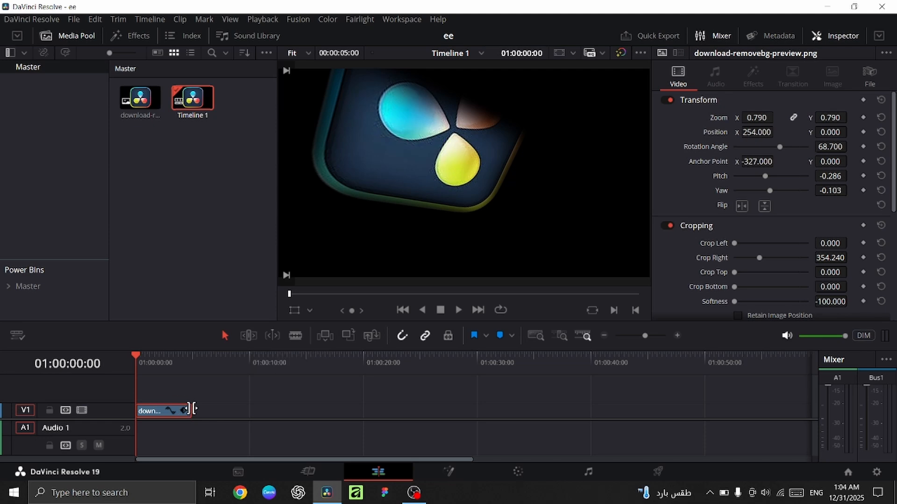
pyautogui.moveTo(194, 409); pyautogui.dragTo(405, 410)
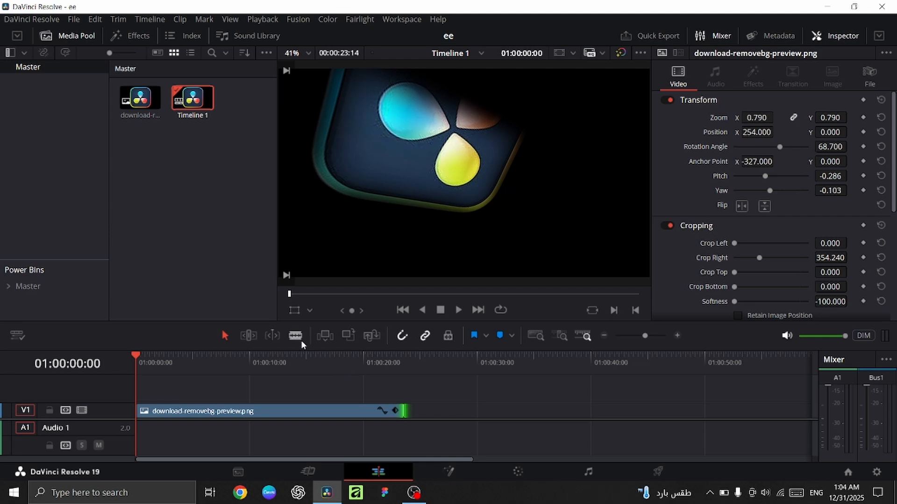
# Step: Blade the clip into four segments with the first cut at 01:00:02:20, and scrub the playhead to 01:00:17:17 with the Selection tool active
pyautogui.moveTo(136, 370); pyautogui.dragTo(168, 370)
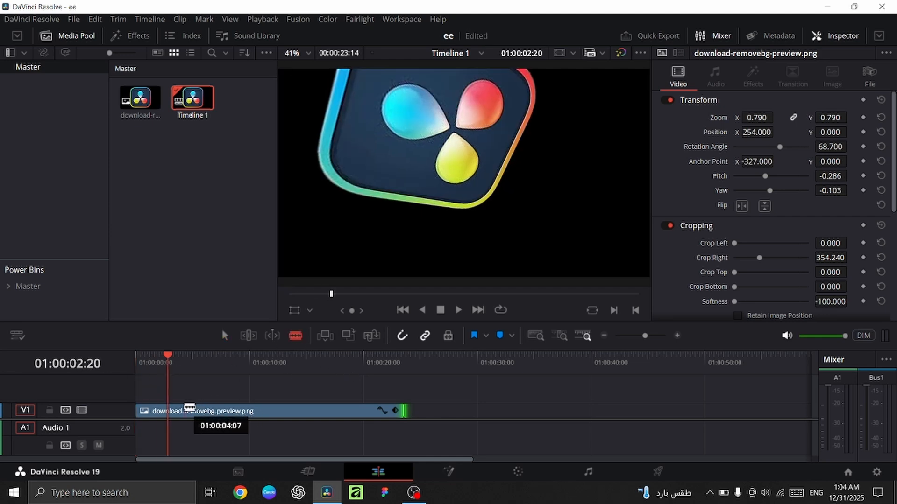
pyautogui.click(176, 411)
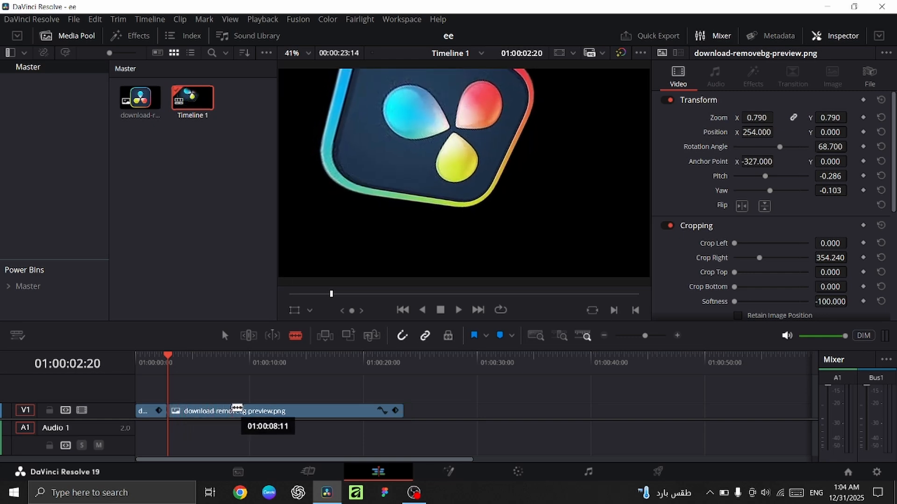
pyautogui.click(232, 410)
pyautogui.click(277, 411)
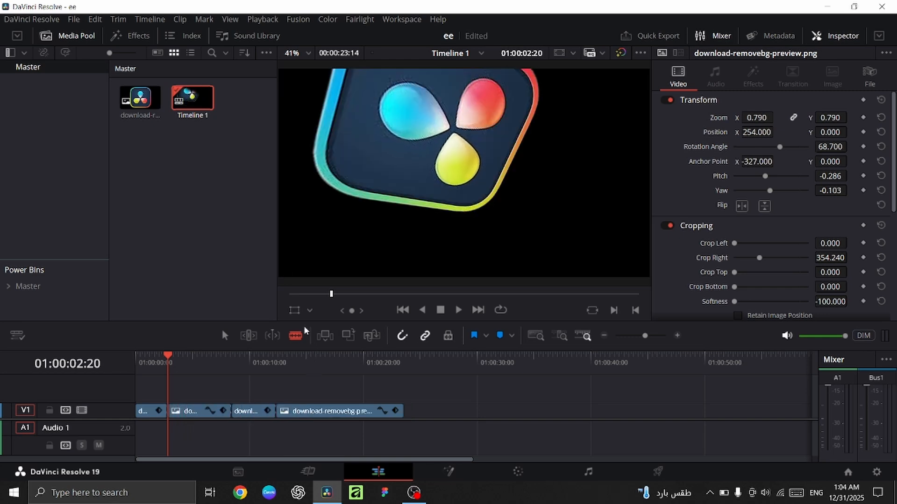
pyautogui.click(225, 335)
pyautogui.moveTo(172, 389); pyautogui.dragTo(336, 398)
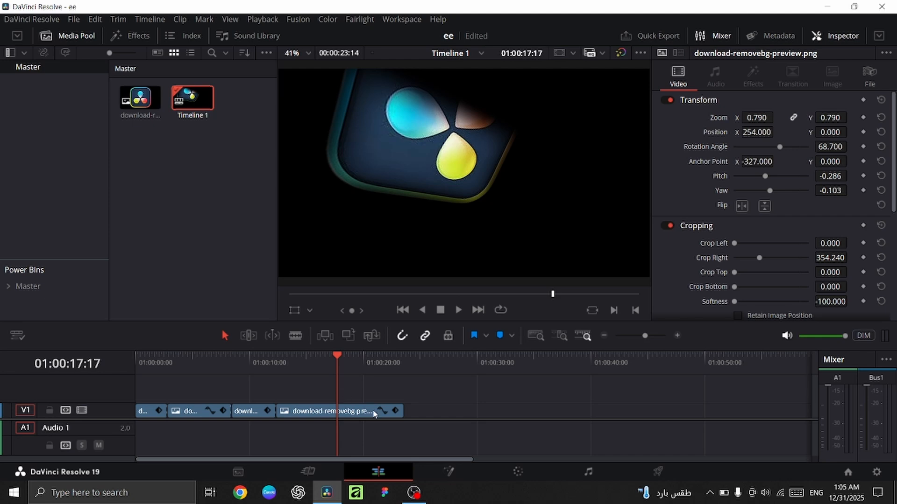
# Step: Undo the last cut on the V1 clip and split the clip at 01:00:17:17 instead
pyautogui.click(327, 412)
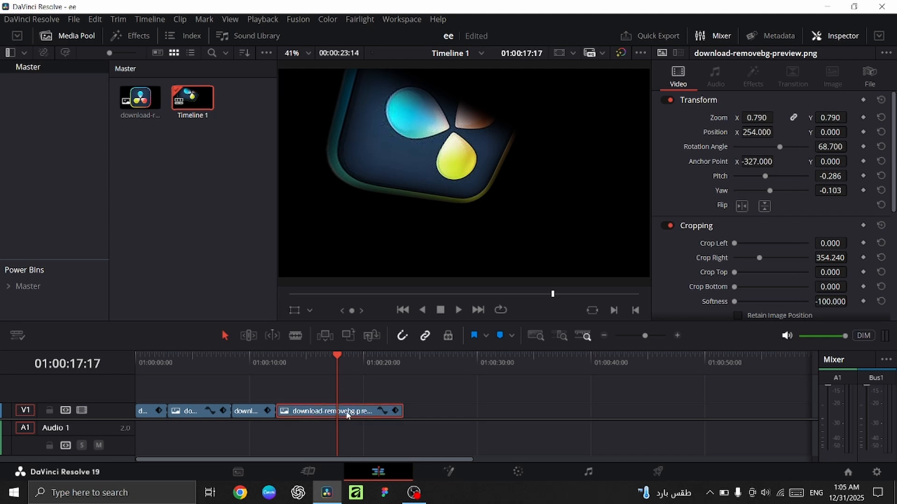
pyautogui.hotkey('ctrl', 'z')
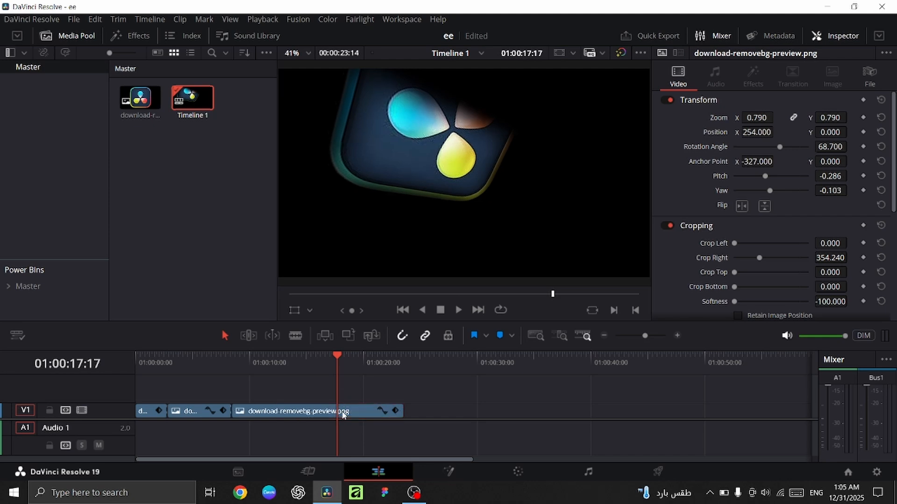
pyautogui.hotkey('ctrl', 'b')
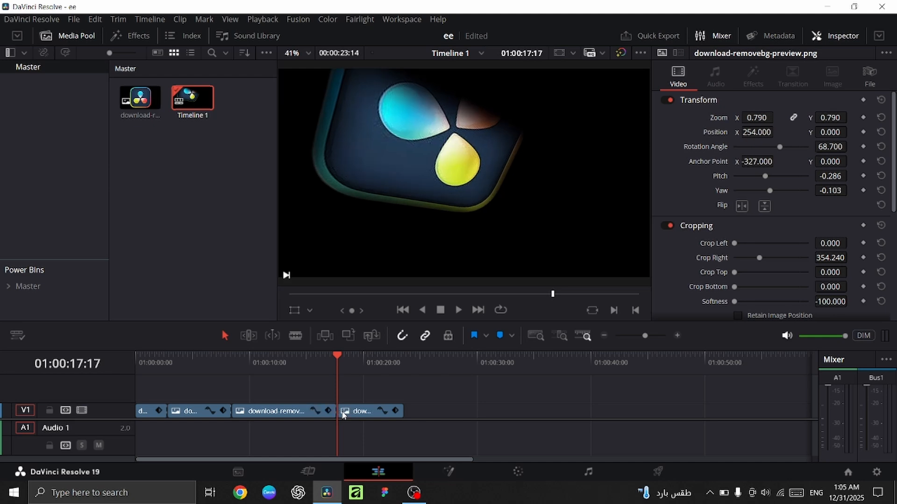
pyautogui.hotkey('ctrl', 's')
# Step: Undo all the cuts on the V1 track to restore the clip as a single piece
pyautogui.click(232, 355)
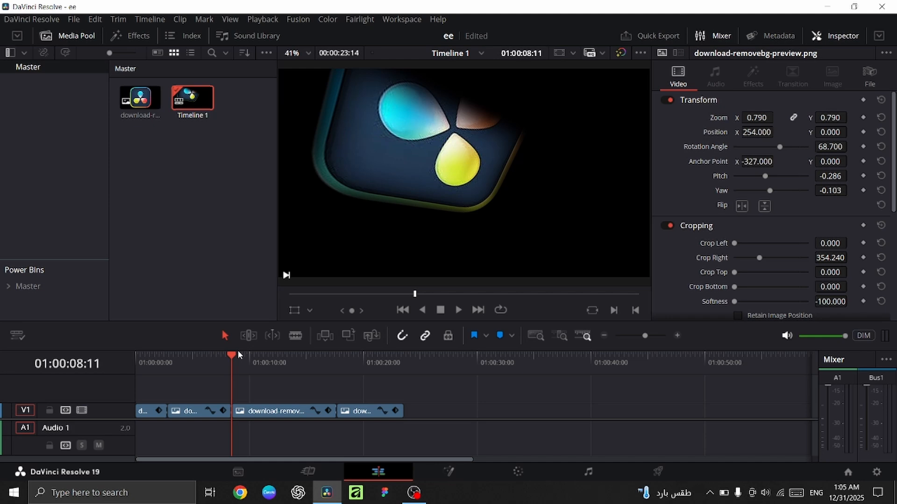
pyautogui.hotkey('ctrl', 'z')
pyautogui.hotkey('ctrl', 'z')
pyautogui.hotkey('ctrl', 'z')
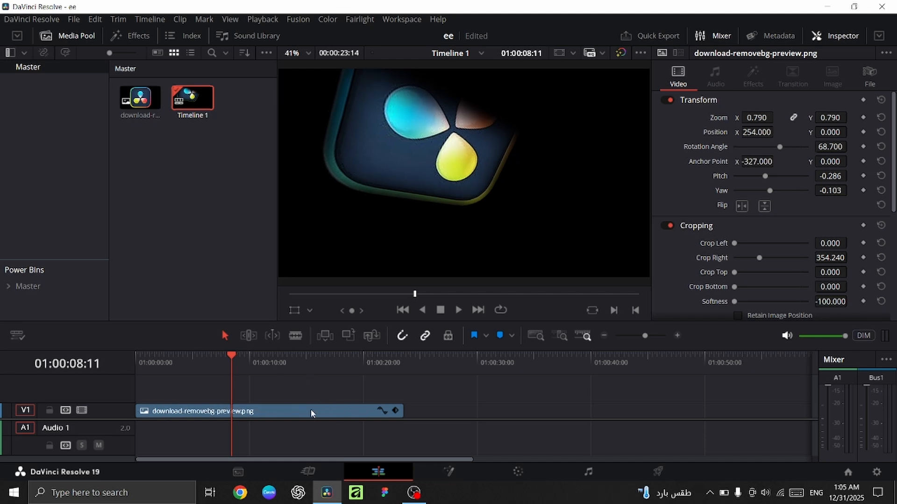
# Step: Split the clip on the V1 track into two segments at 01:00:08:03
pyautogui.moveTo(152, 358); pyautogui.dragTo(228, 369)
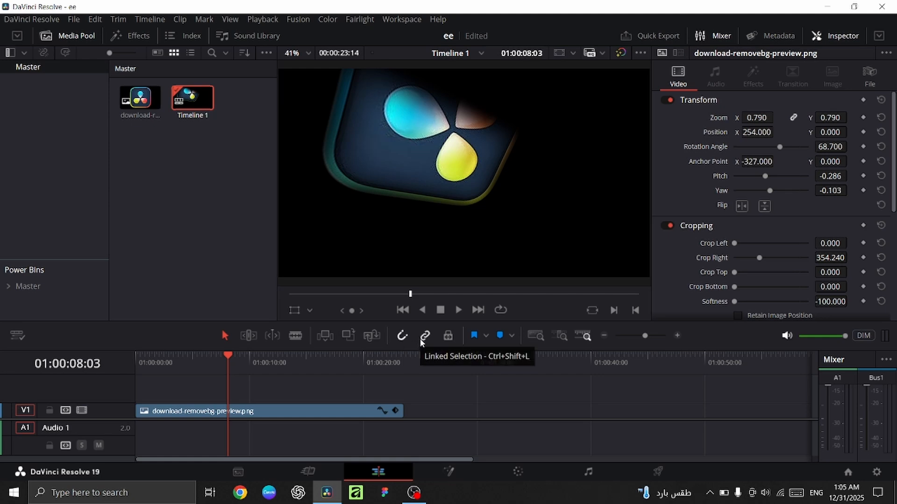
pyautogui.click(250, 412)
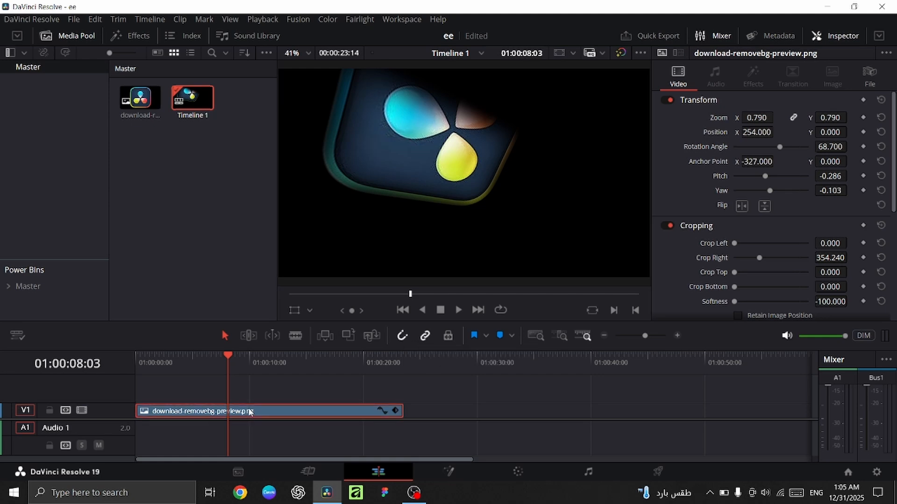
pyautogui.hotkey('ctrl', 'b')
pyautogui.moveTo(251, 412)
pyautogui.mouseDown()
pyautogui.moveTo(267, 413)
pyautogui.moveTo(243, 418)
pyautogui.moveTo(255, 413)
pyautogui.mouseUp()
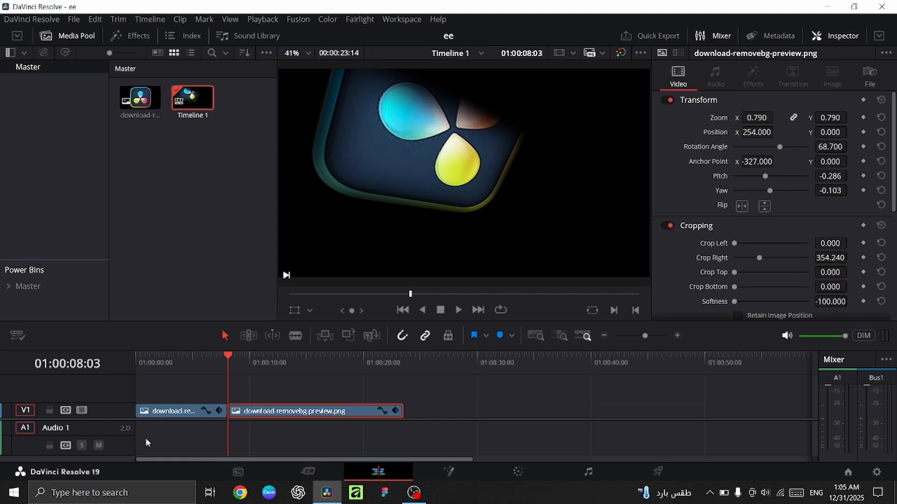
pyautogui.click(364, 456)
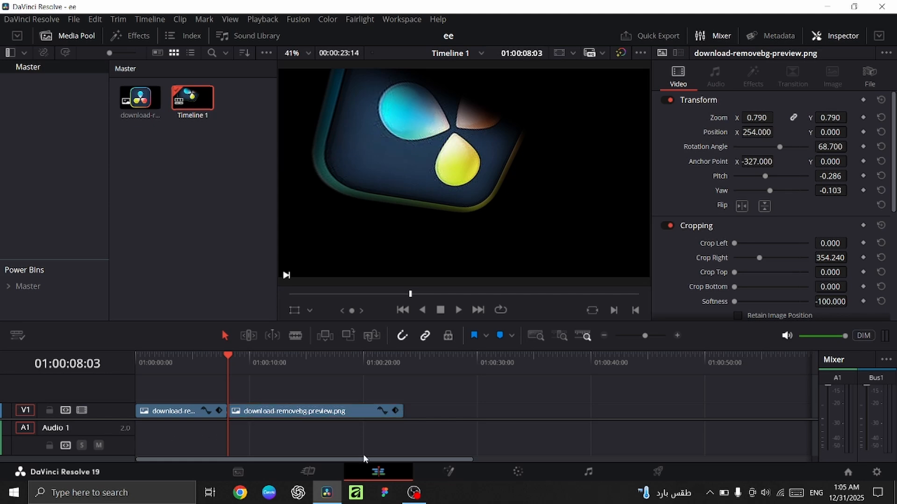
# Step: With the second segment selected, toggle the position lock on and off, and try zooming the timeline in and out
pyautogui.click(308, 413)
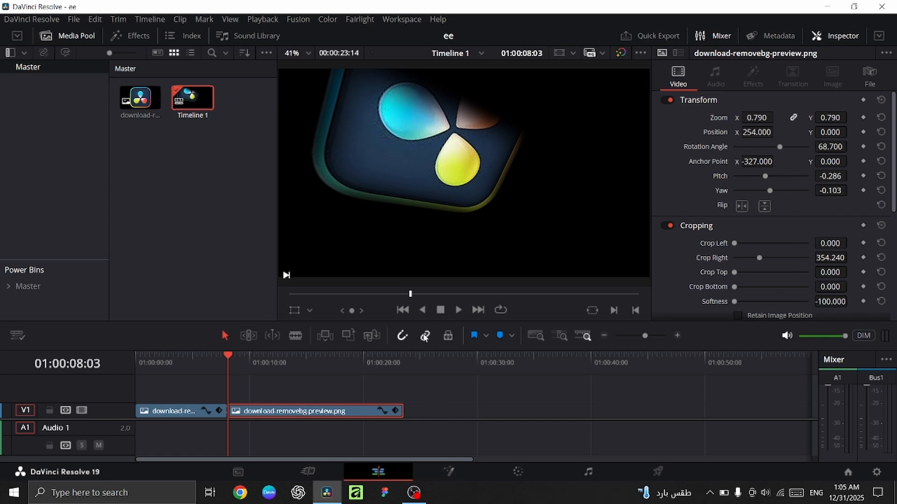
pyautogui.click(448, 335)
pyautogui.click(447, 335)
pyautogui.click(678, 336)
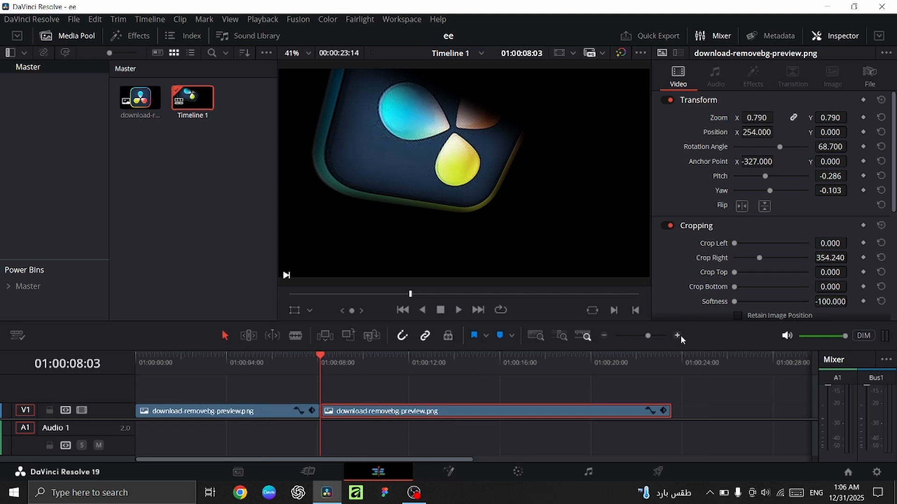
pyautogui.click(604, 334)
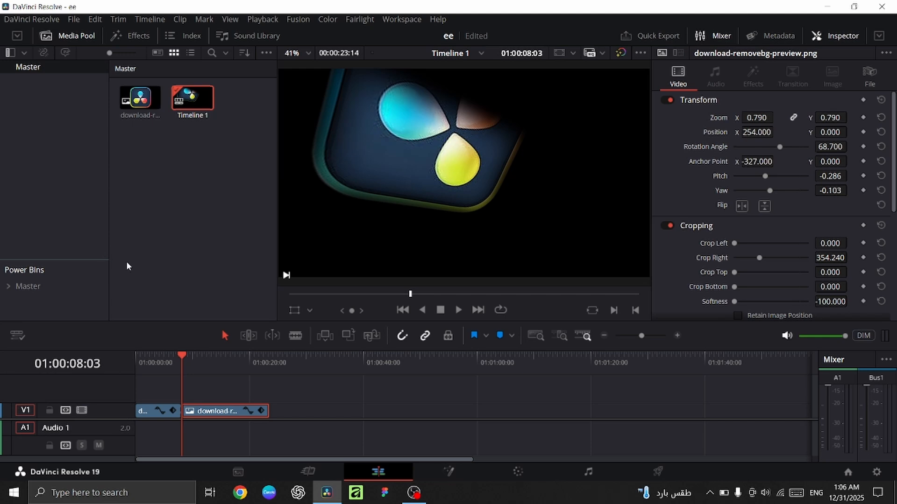
# Step: Set the render cache mode to Smart
pyautogui.click(162, 272)
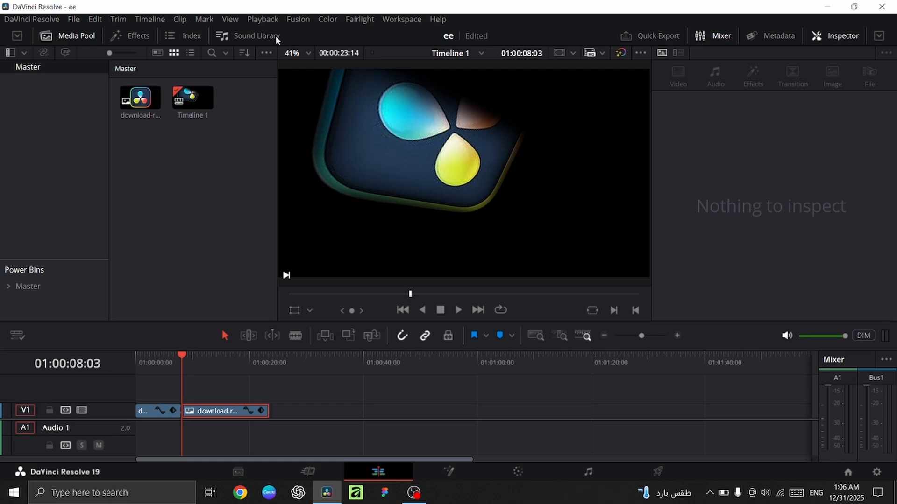
pyautogui.click(266, 21)
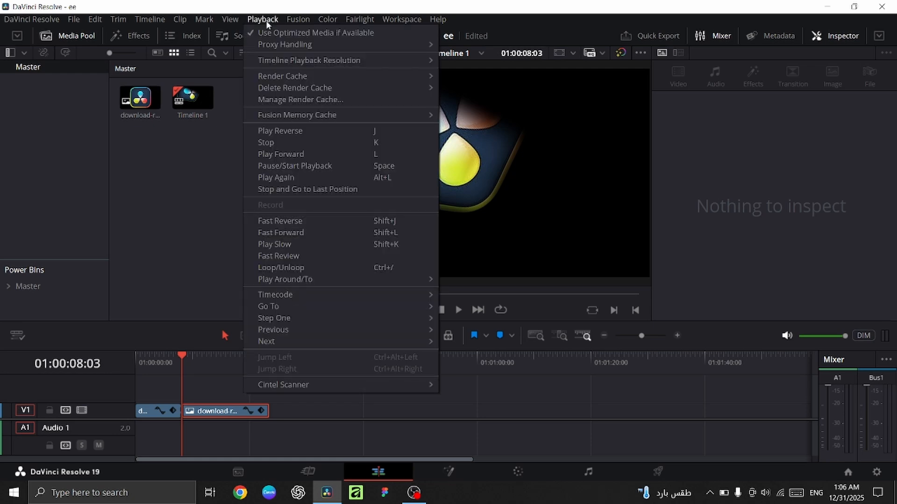
pyautogui.moveTo(275, 81)
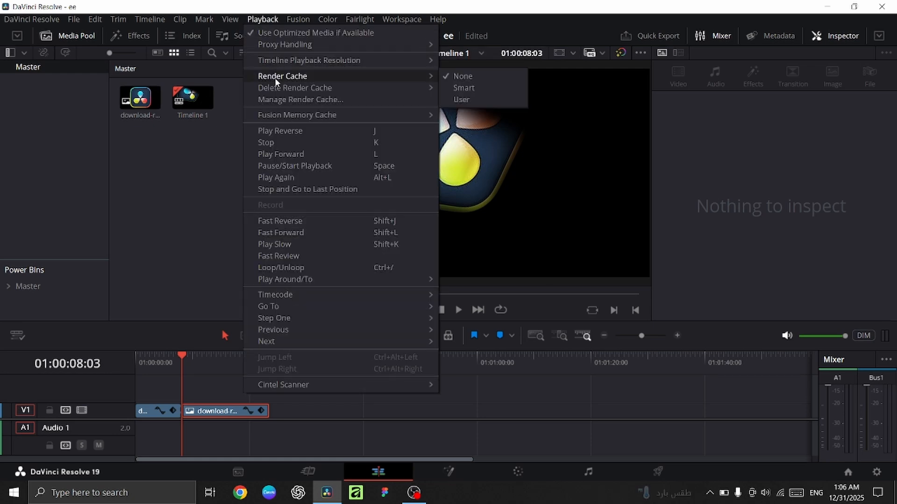
pyautogui.click(456, 87)
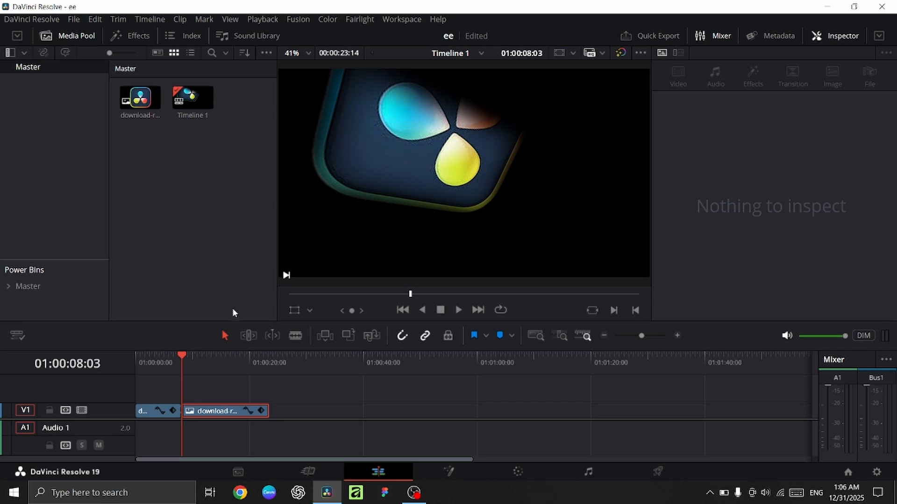
# Step: Play the timeline from its start to preview the cached playback
pyautogui.press('Home')
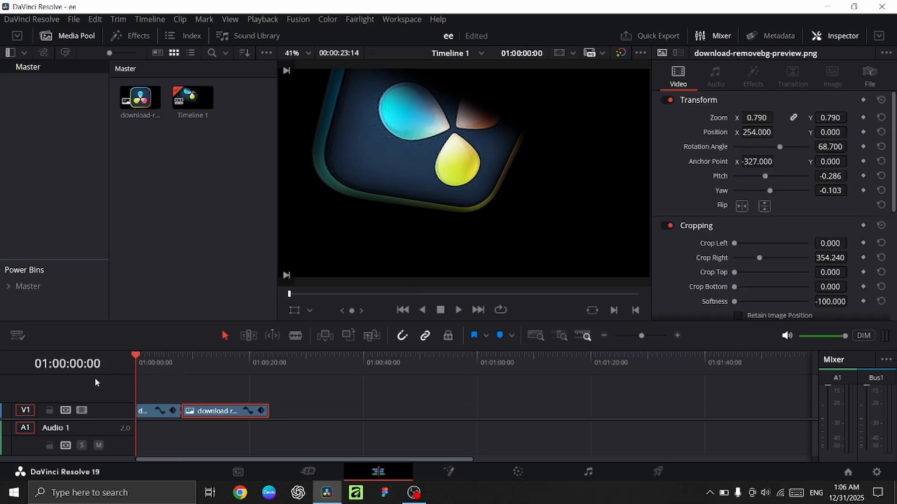
pyautogui.press('space')
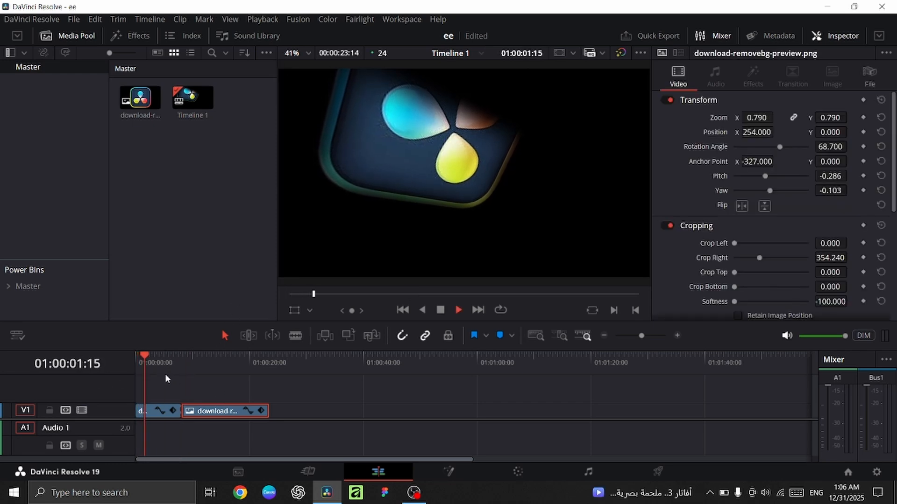
pyautogui.click(180, 372)
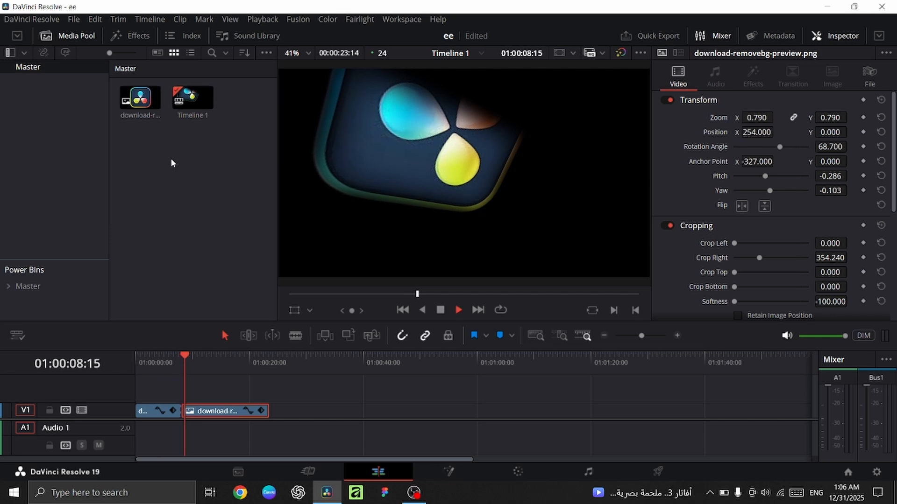
# Step: Stop playback, browse the effects library, and add a Text+ title on a new V2 track above the end of the first segment
pyautogui.click(118, 41)
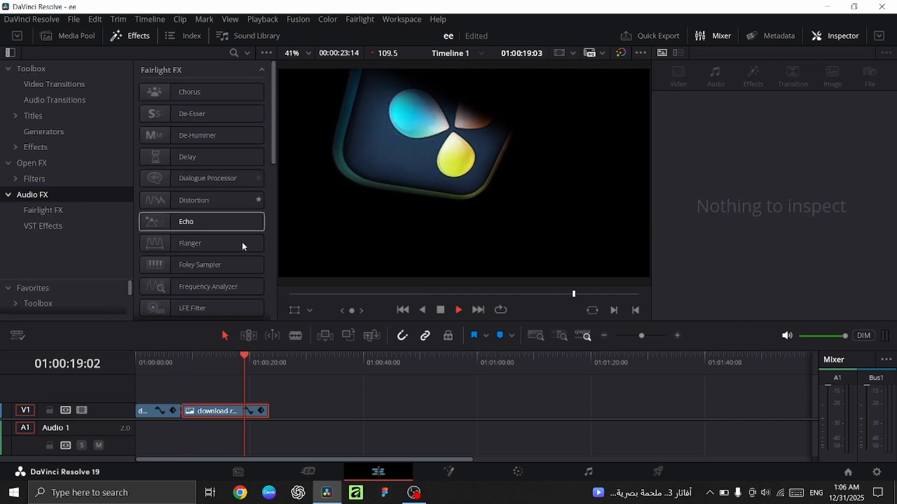
pyautogui.press('space')
pyautogui.click(41, 140)
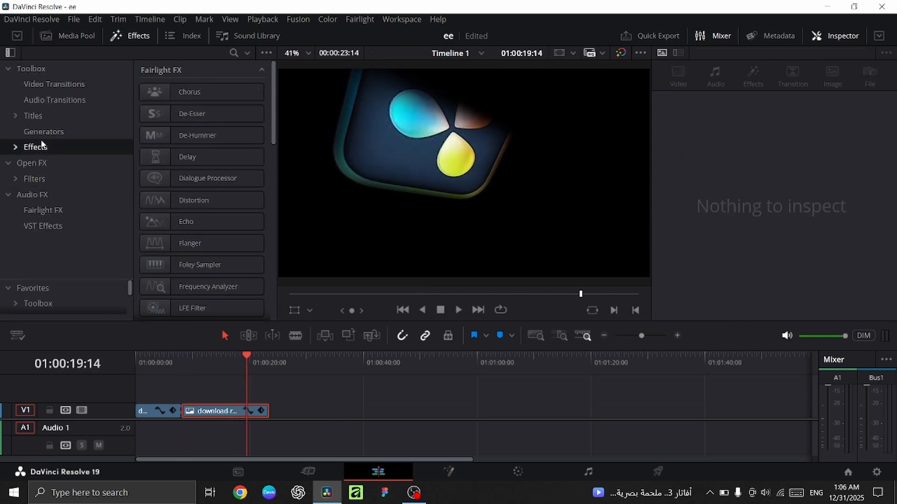
pyautogui.scroll(-3, 203, 194)
pyautogui.scroll(5, 203, 195)
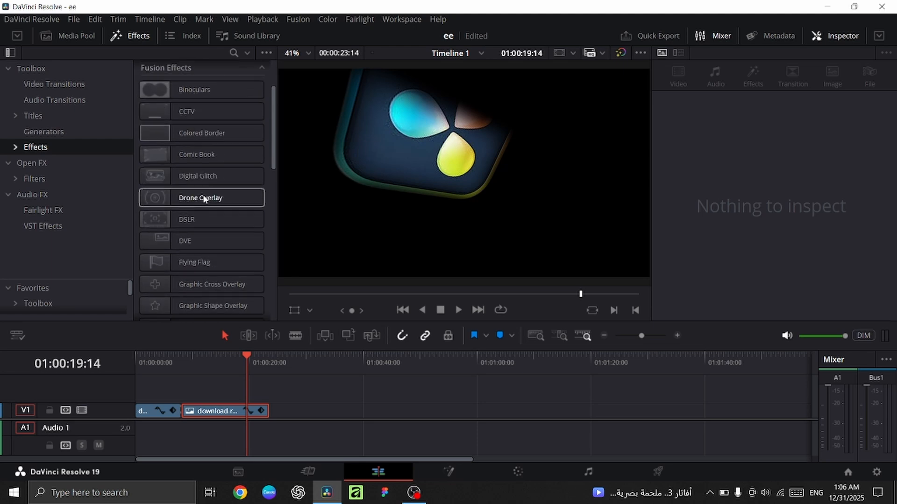
pyautogui.click(41, 115)
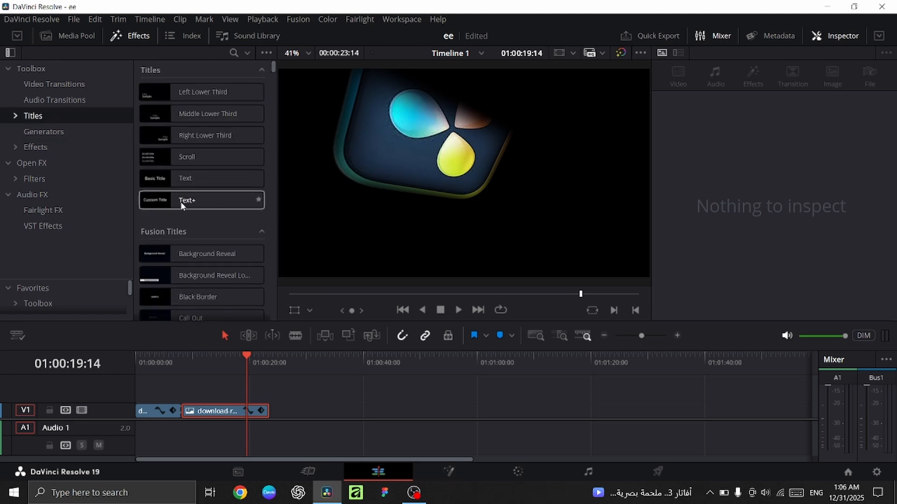
pyautogui.moveTo(154, 199); pyautogui.dragTo(155, 397)
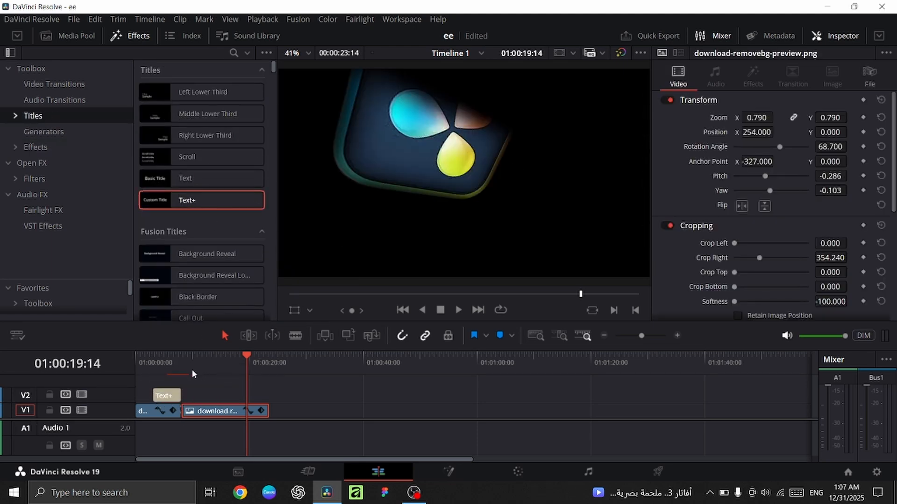
# Step: Bring back the Media Pool and play the timeline over the Text+ title and again from the start
pyautogui.click(177, 366)
pyautogui.click(154, 364)
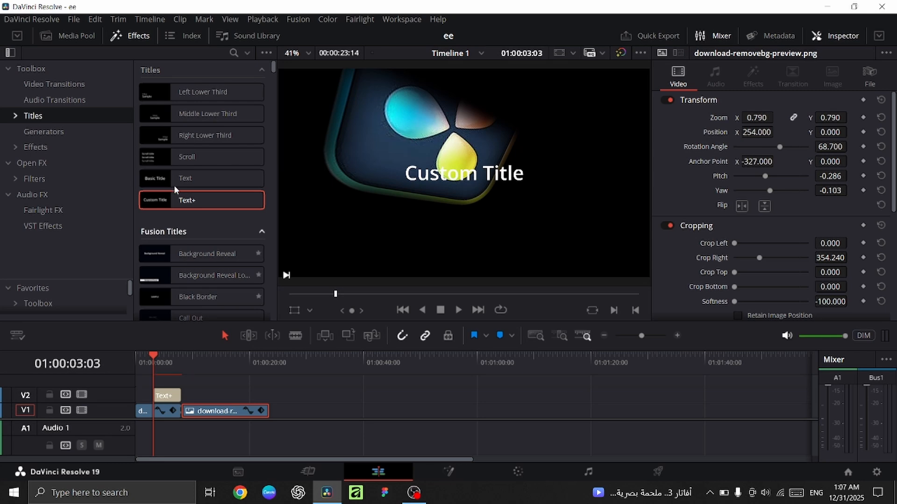
pyautogui.click(67, 37)
pyautogui.press('space')
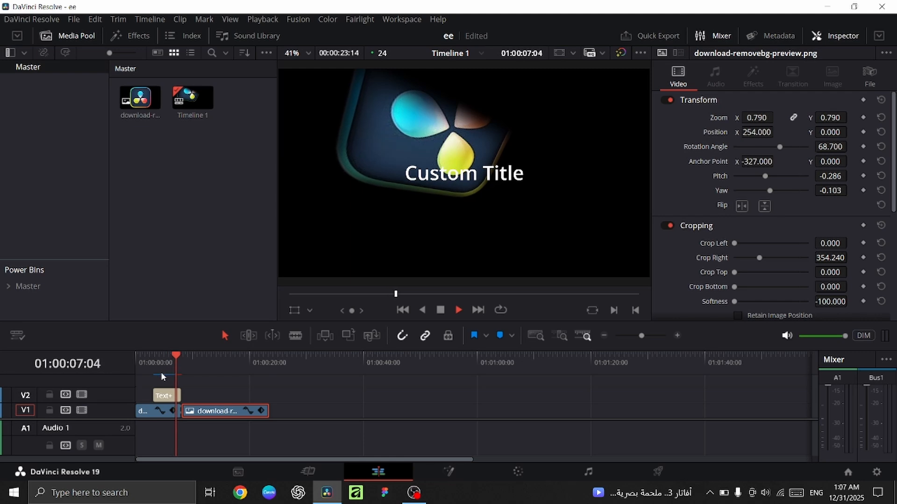
pyautogui.press('space')
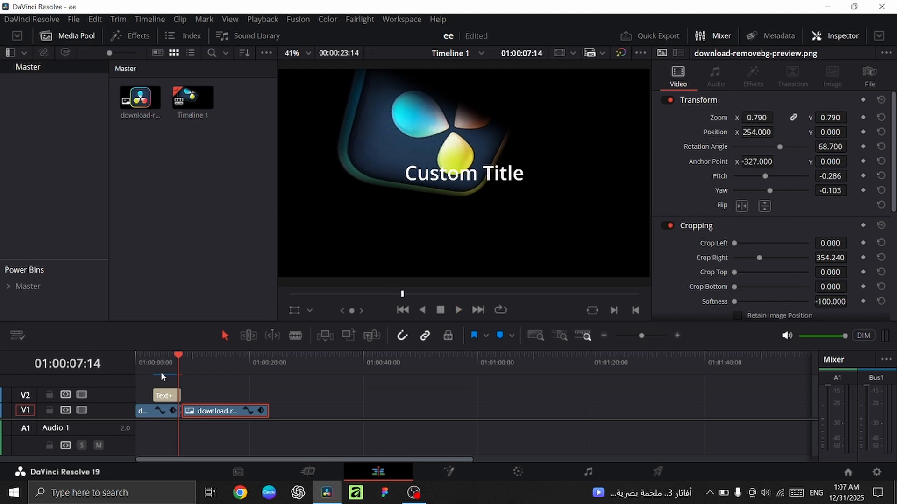
pyautogui.moveTo(161, 372); pyautogui.dragTo(121, 369)
pyautogui.press('space')
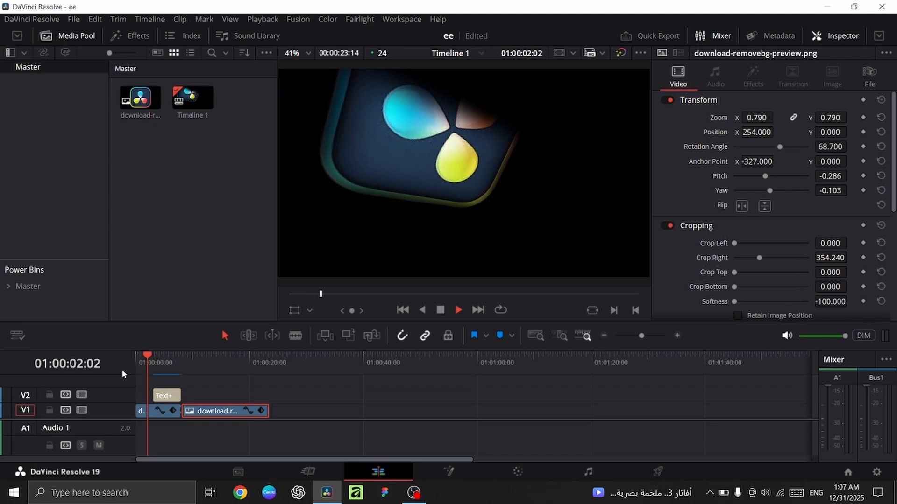
pyautogui.press('space')
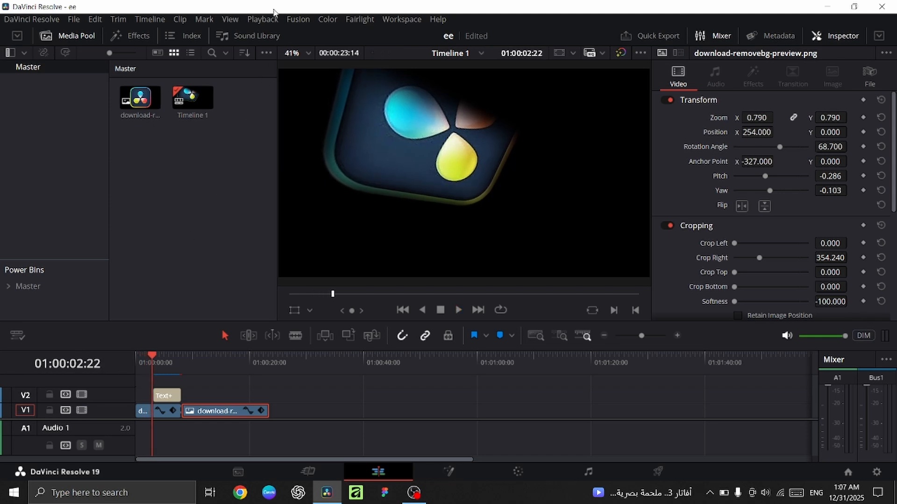
# Step: Clear the render cache of the project ee in the render cache manager
pyautogui.click(264, 19)
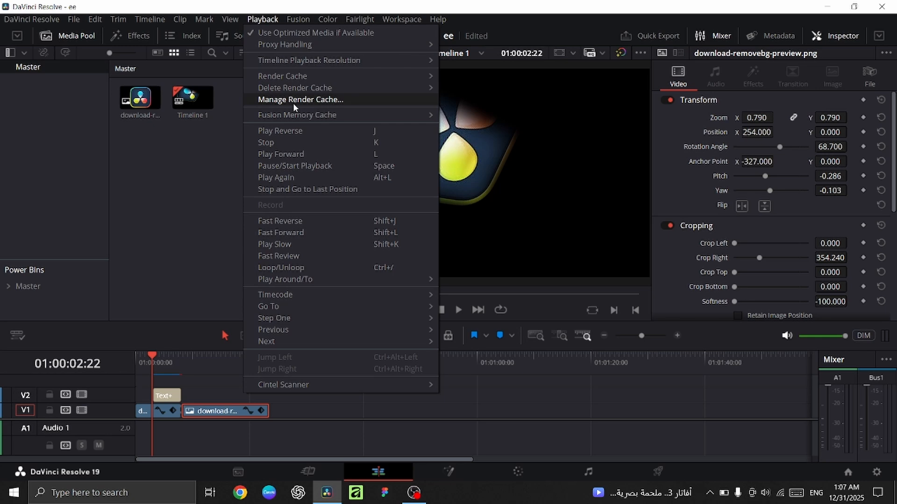
pyautogui.click(342, 99)
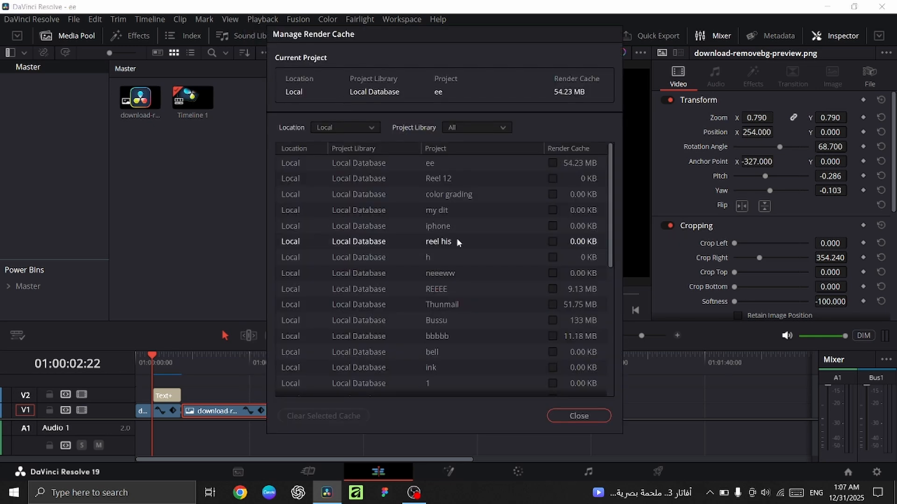
pyautogui.scroll(-10, 456, 237)
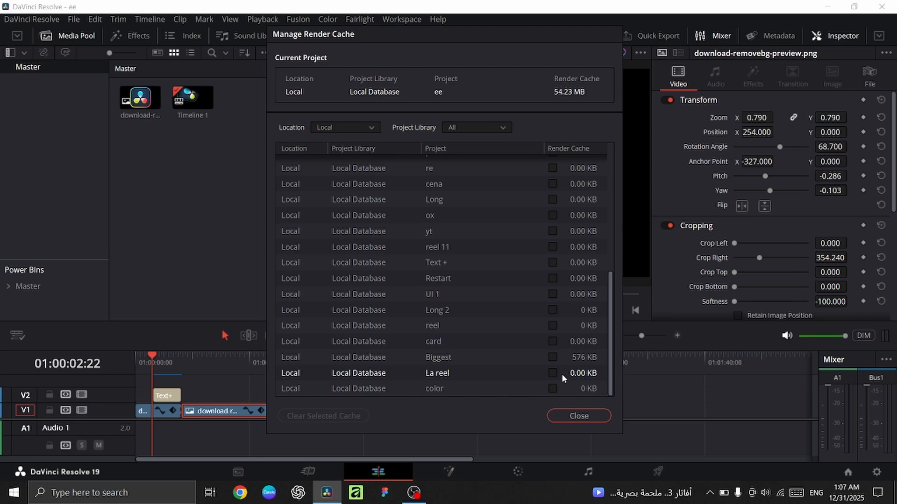
pyautogui.scroll(10, 562, 374)
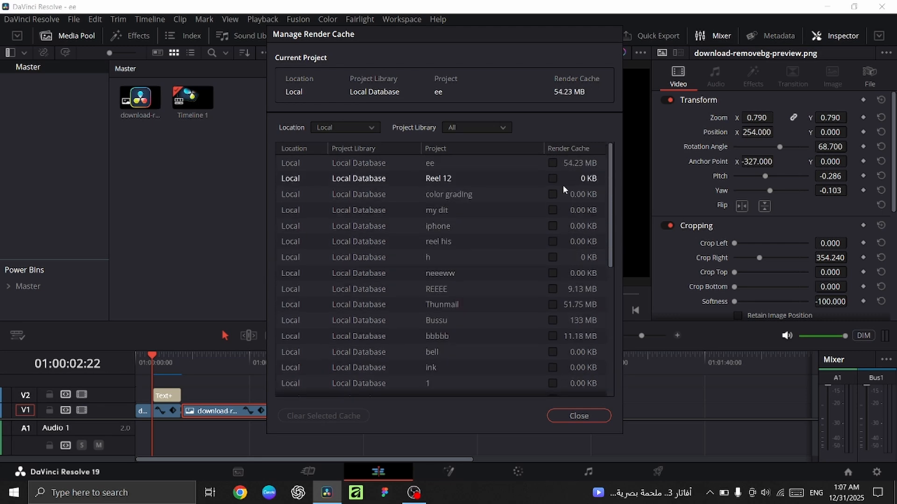
pyautogui.click(552, 163)
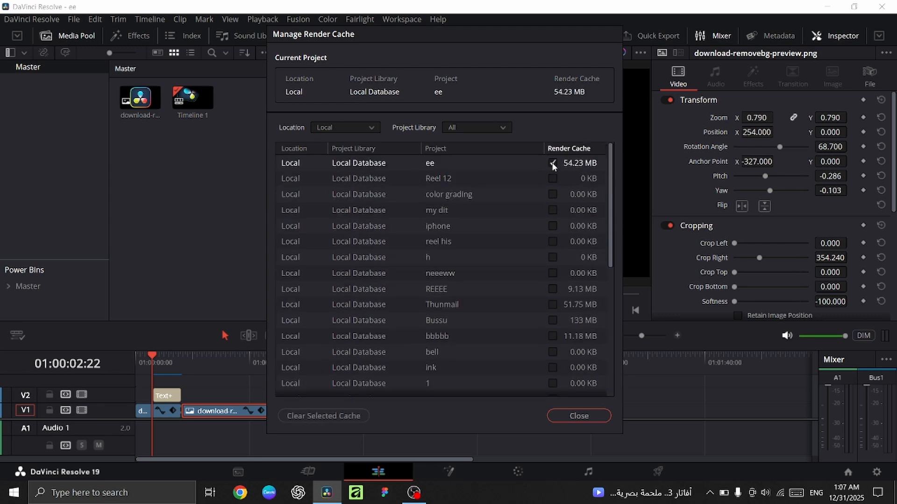
pyautogui.click(302, 416)
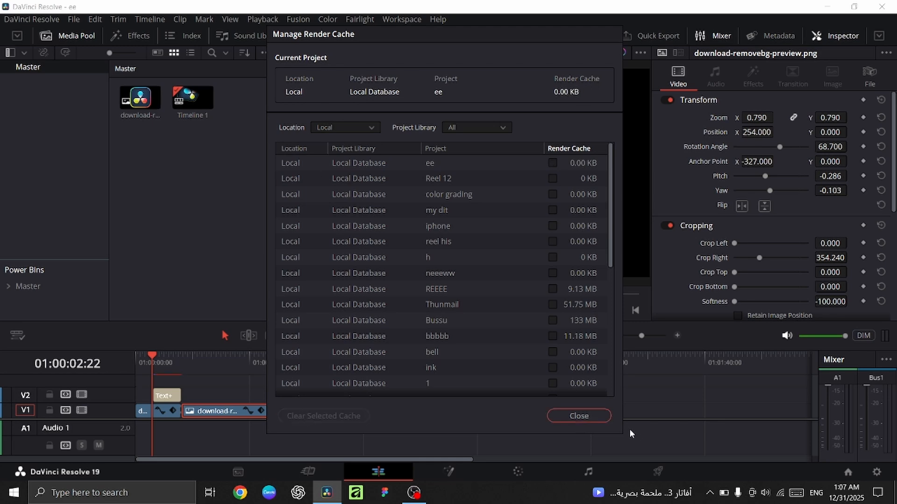
# Step: Close the render cache manager and delete the Text+ title from track V2
pyautogui.click(579, 416)
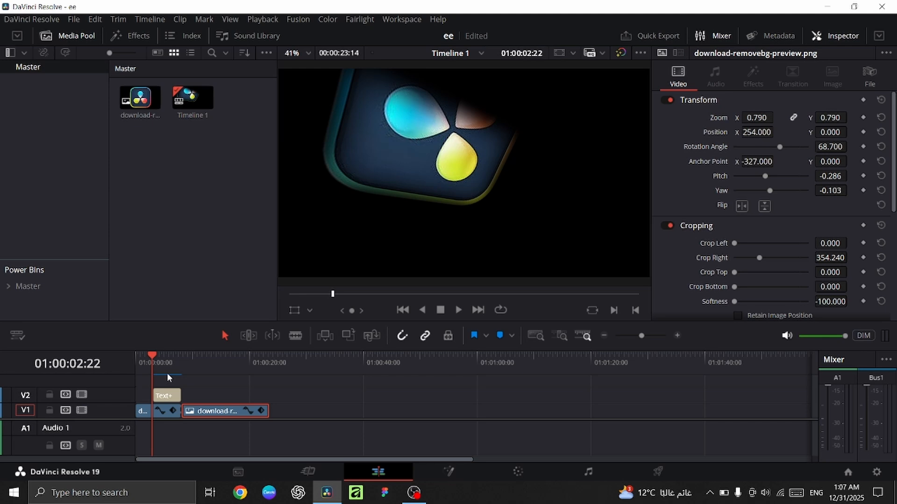
pyautogui.click(167, 373)
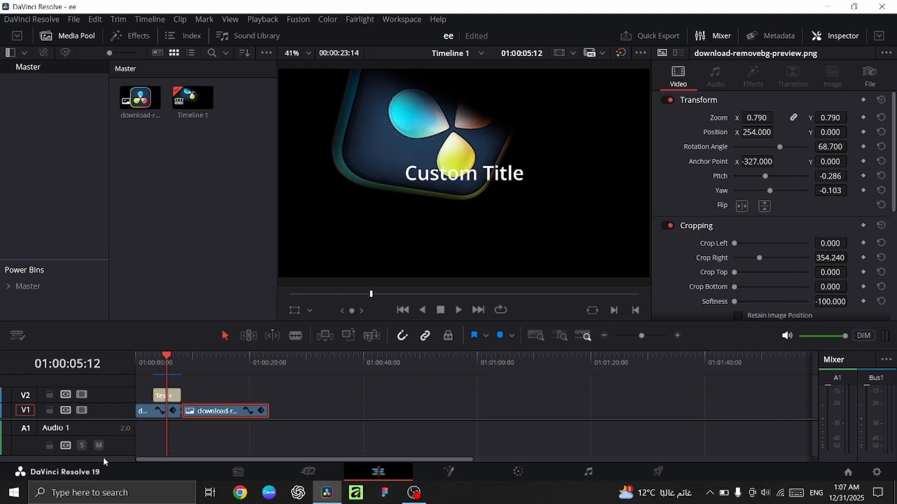
pyautogui.moveTo(95, 419); pyautogui.dragTo(96, 434)
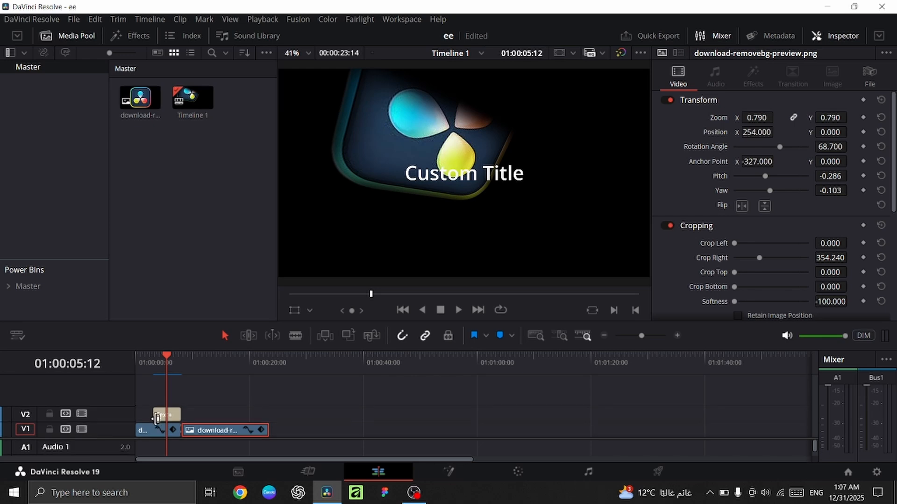
pyautogui.click(158, 416)
pyautogui.click(152, 430)
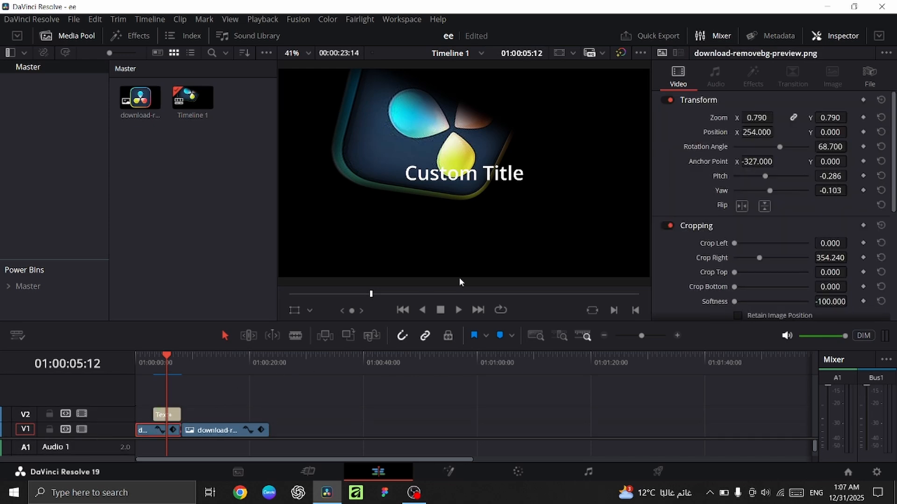
pyautogui.click(176, 417)
pyautogui.press('Delete')
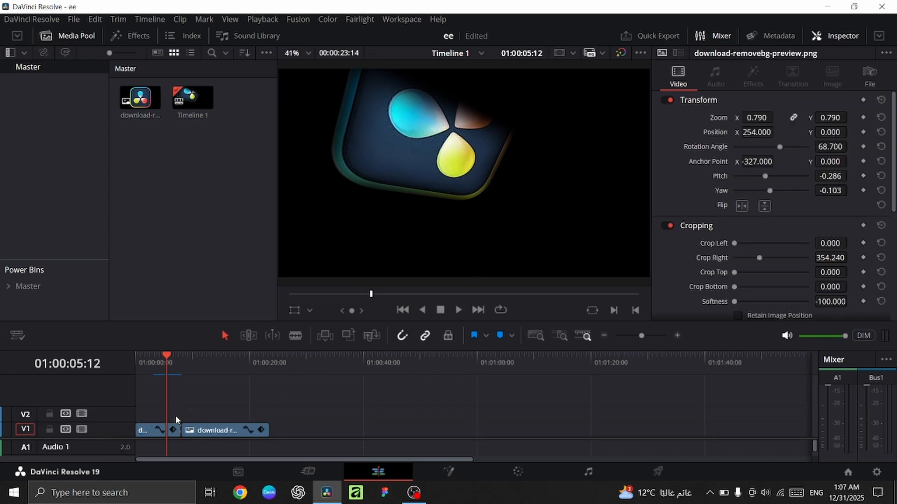
# Step: Add a Fusion Composition on track V2 above the second segment and delete it again
pyautogui.click(131, 36)
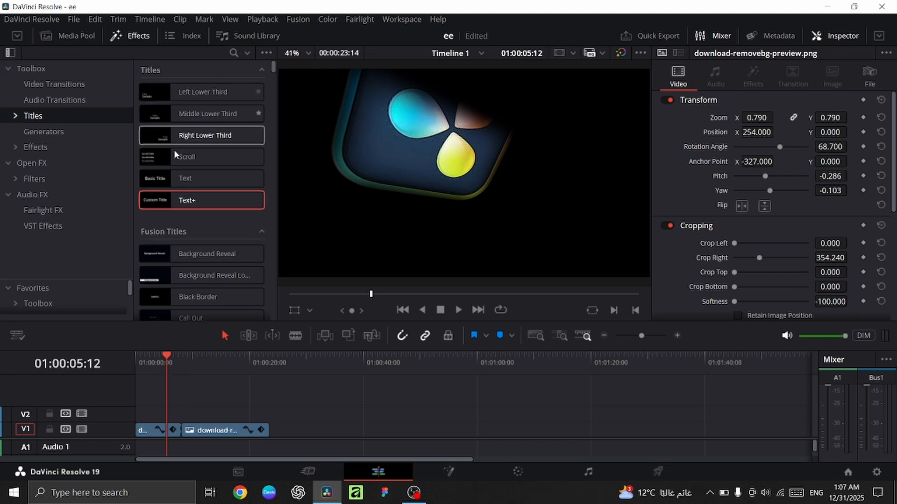
pyautogui.click(38, 150)
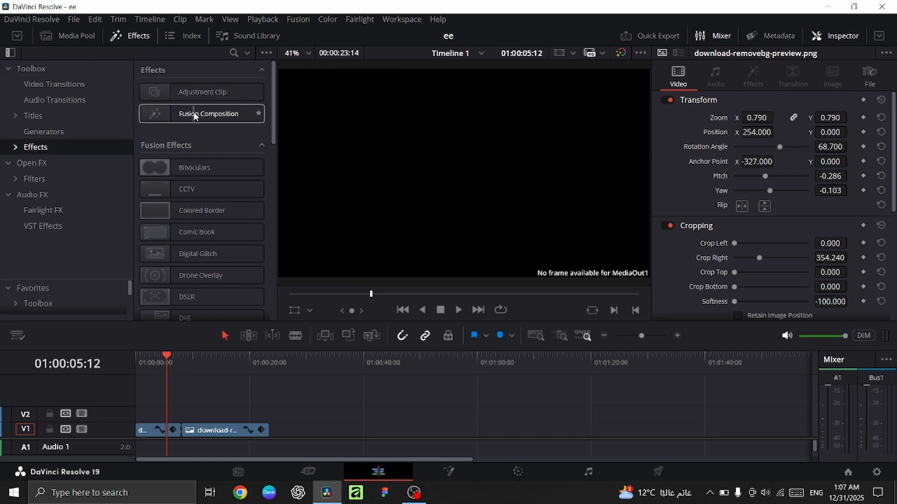
pyautogui.moveTo(205, 114); pyautogui.dragTo(216, 416)
pyautogui.rightClick(217, 416)
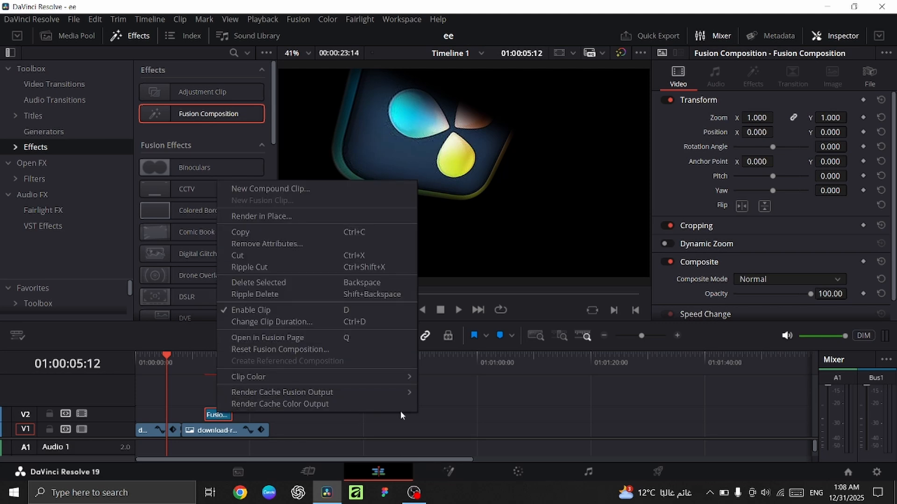
pyautogui.click(451, 411)
pyautogui.click(215, 415)
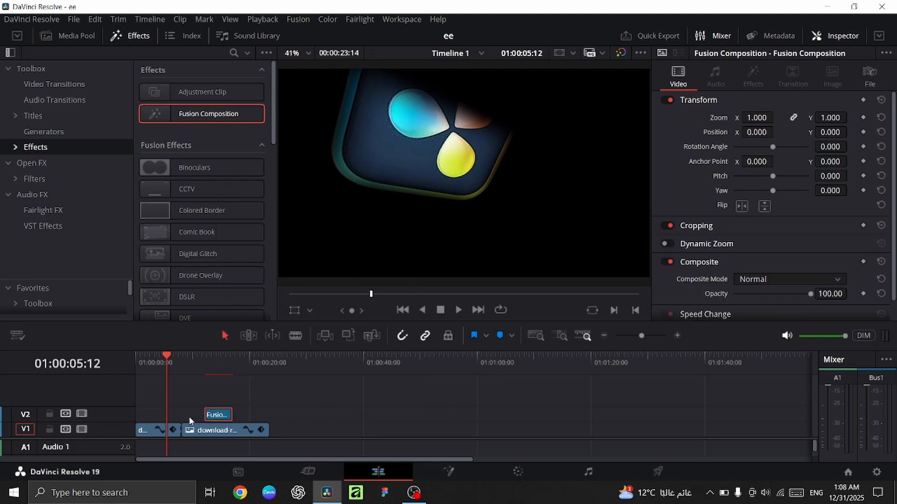
pyautogui.press('Delete')
# Step: Add an Adjustment Clip on a new V3 track near the timeline's start and move the playhead to 01:00:00:12
pyautogui.moveTo(202, 92); pyautogui.dragTo(135, 385)
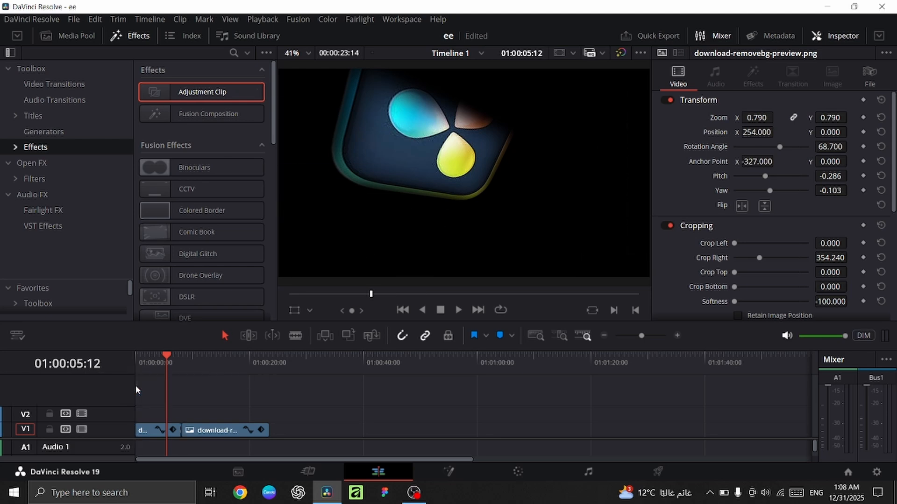
pyautogui.moveTo(161, 83); pyautogui.dragTo(139, 392)
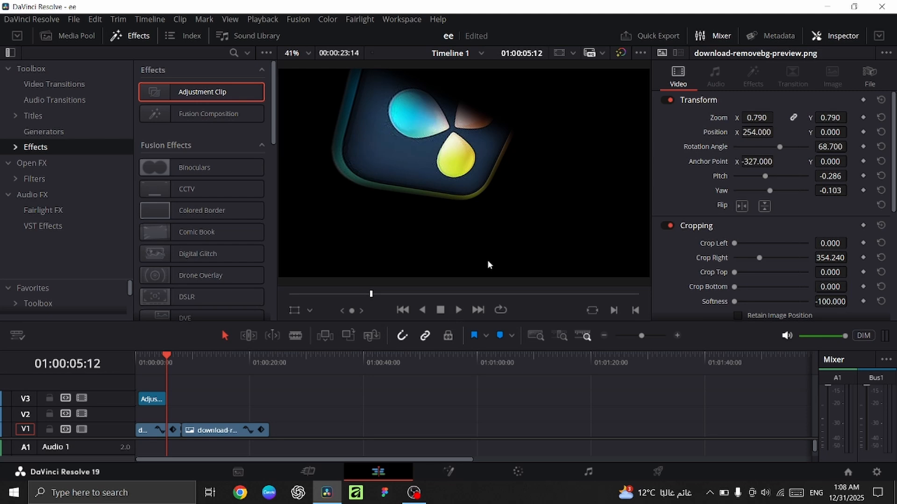
pyautogui.click(139, 366)
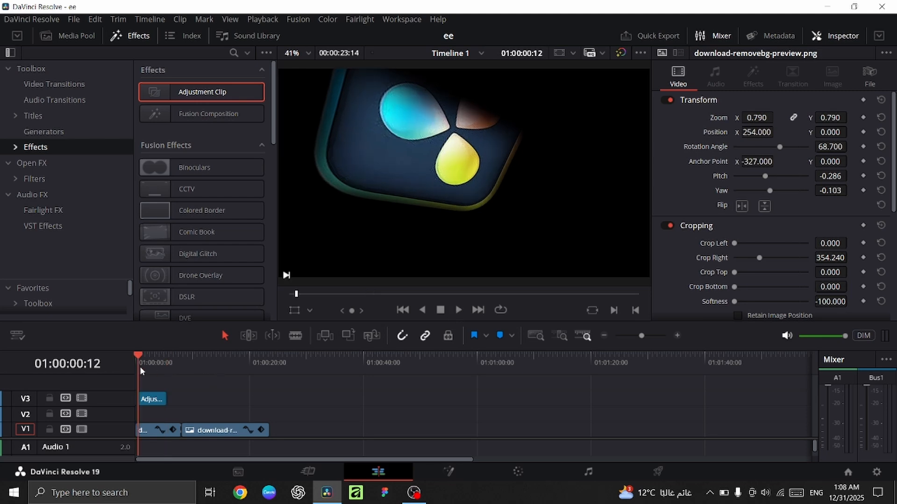
# Step: Search Open FX for "glow", apply Glow to the adjustment clip, and set its Spread to 0.574
pyautogui.click(55, 161)
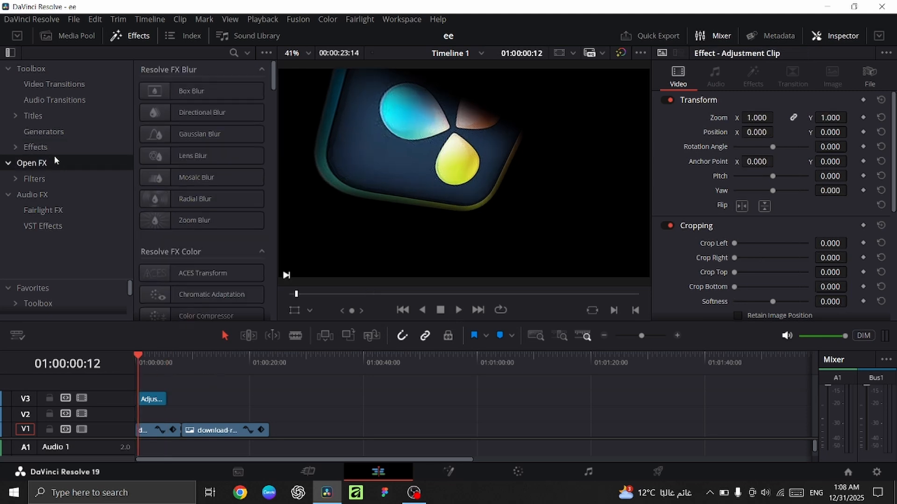
pyautogui.click(233, 52)
pyautogui.write('glow')
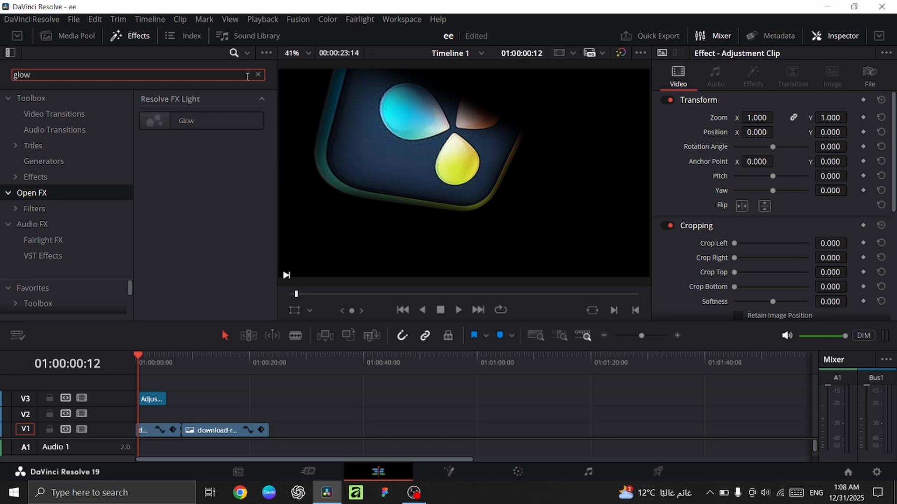
pyautogui.moveTo(187, 120); pyautogui.dragTo(149, 400)
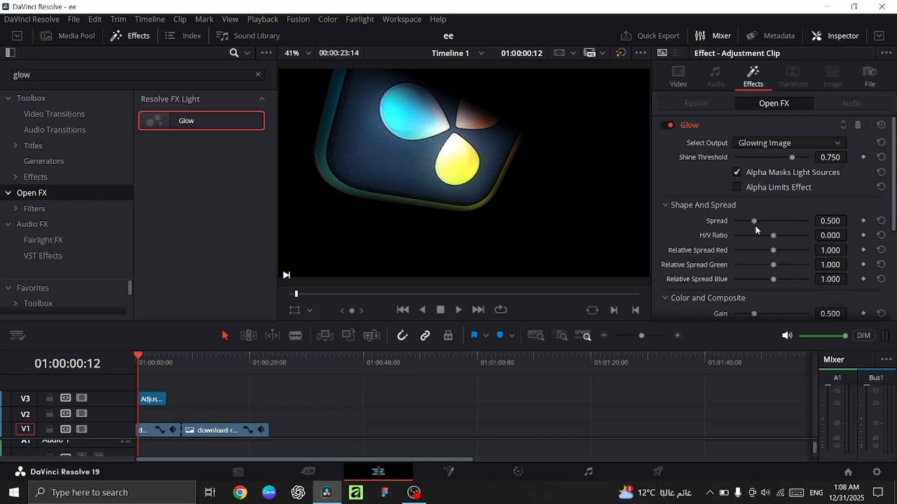
pyautogui.moveTo(755, 225)
pyautogui.mouseDown()
pyautogui.moveTo(786, 225)
pyautogui.moveTo(755, 224)
pyautogui.mouseUp()
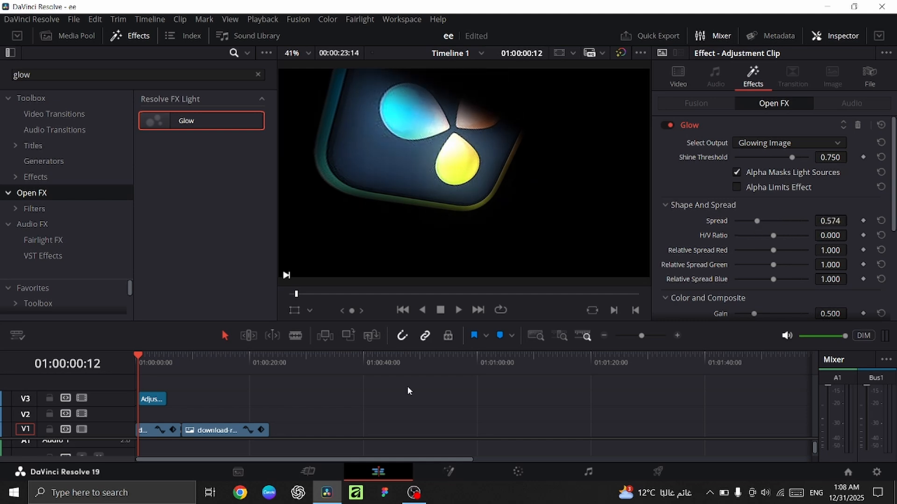
# Step: Set the adjustment clip's Rotation Angle to 112.670 and delete the clip from track V3
pyautogui.click(160, 402)
pyautogui.click(678, 76)
pyautogui.moveTo(773, 148); pyautogui.dragTo(785, 150)
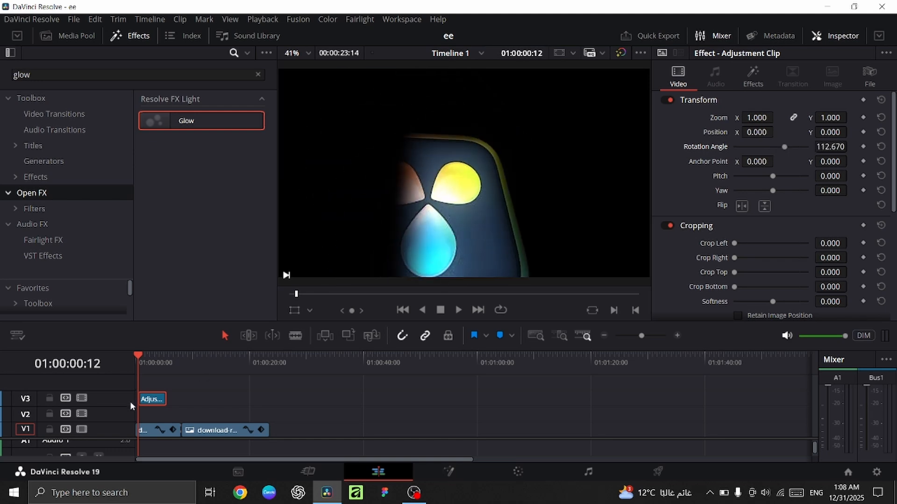
pyautogui.press('Delete')
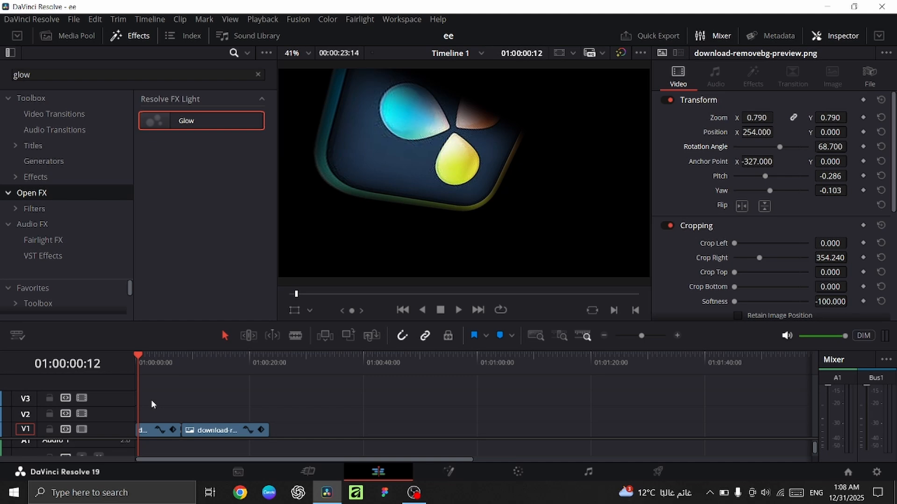
pyautogui.click(257, 74)
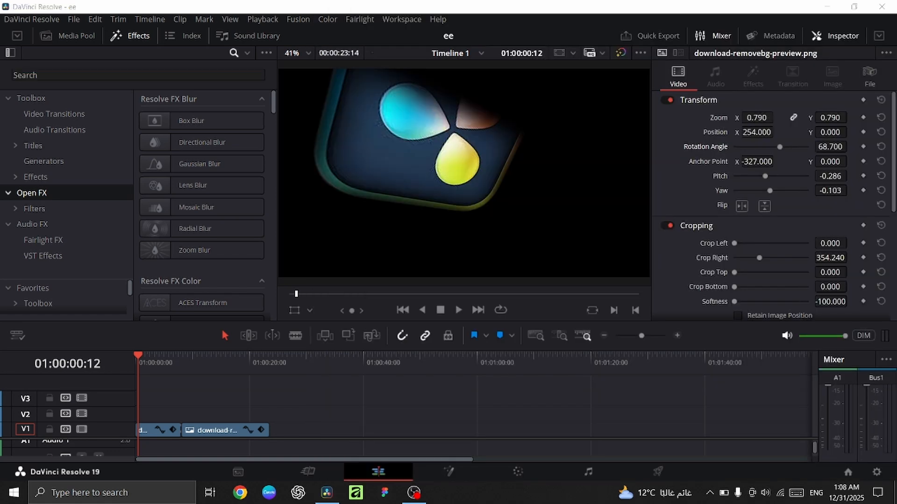
# Step: Switch the project's timeline format to vertical resolution, 1080 x 1920, and save the project settings
pyautogui.click(871, 467)
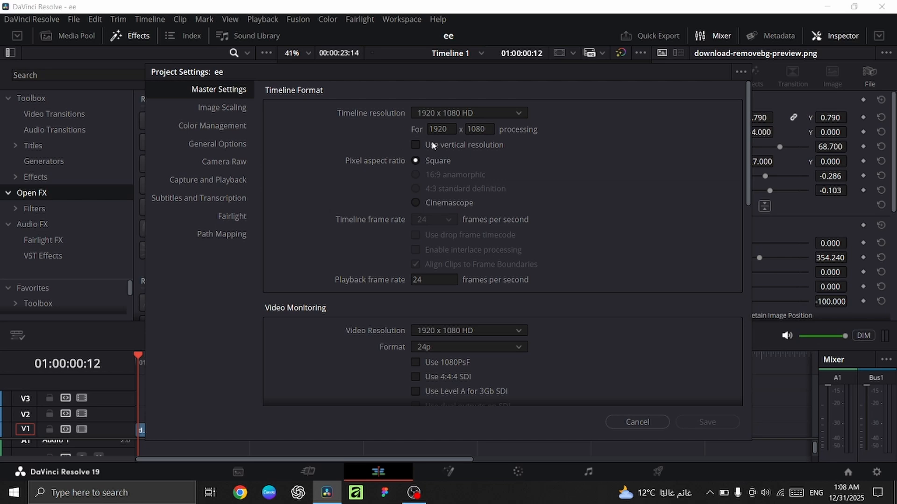
pyautogui.click(415, 145)
pyautogui.click(704, 421)
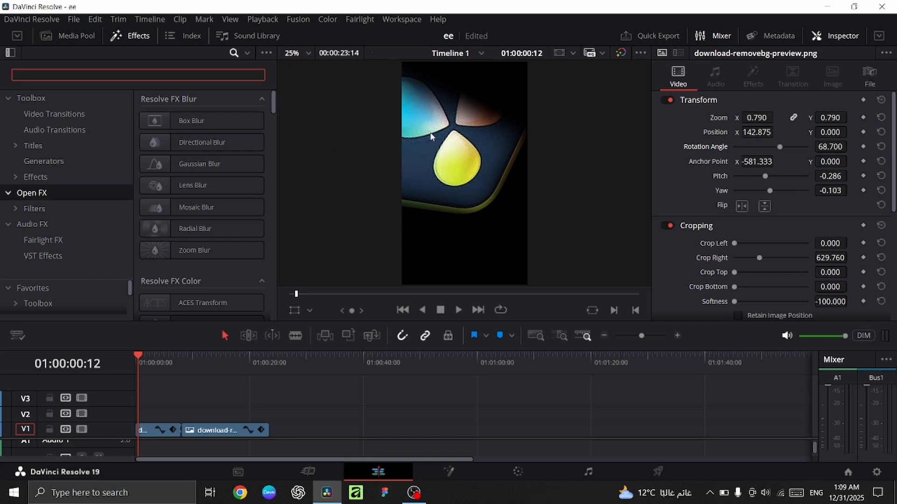
pyautogui.click(876, 472)
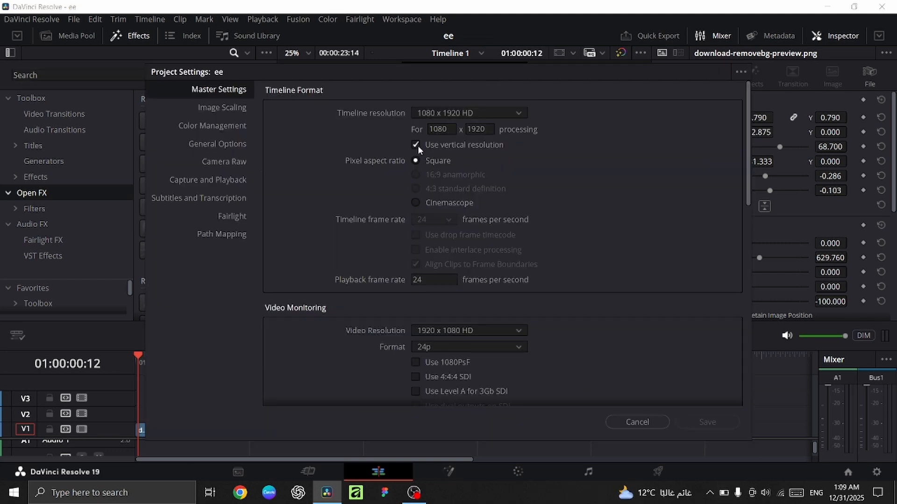
pyautogui.click(415, 145)
pyautogui.click(658, 422)
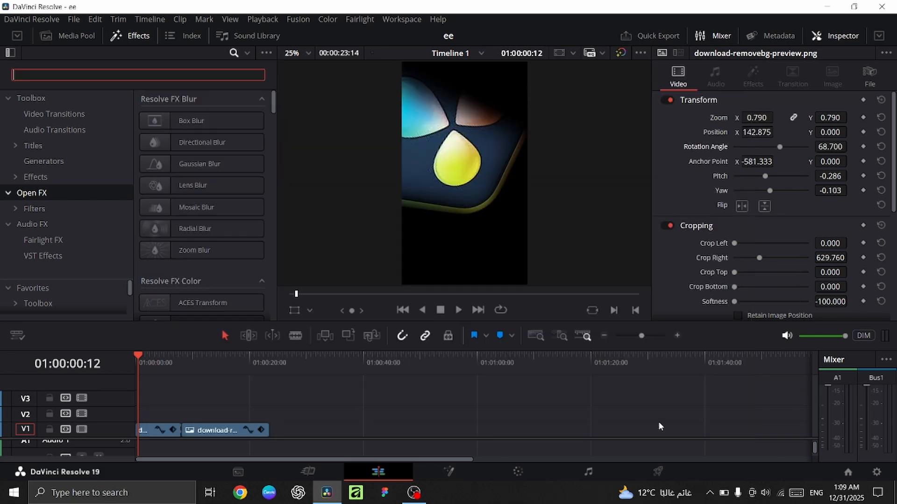
# Step: Bring back the Media Pool, then turn off vertical resolution in the project settings and save them
pyautogui.click(65, 35)
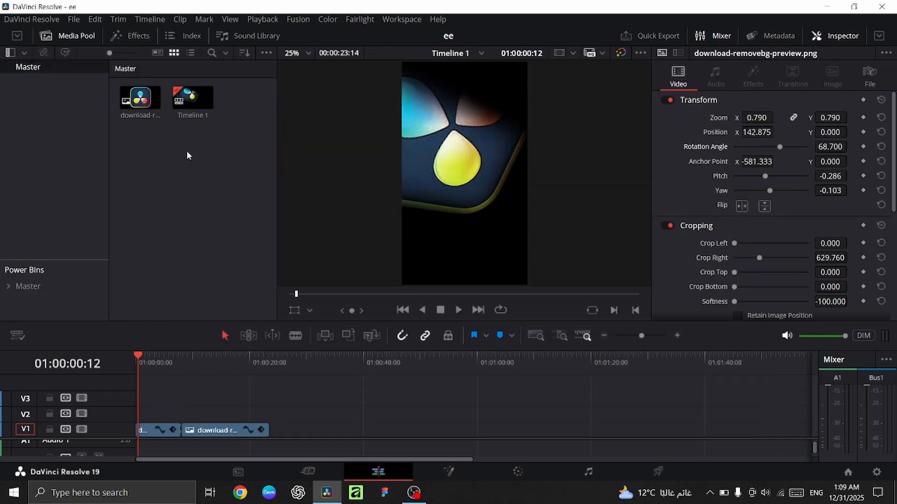
pyautogui.click(199, 186)
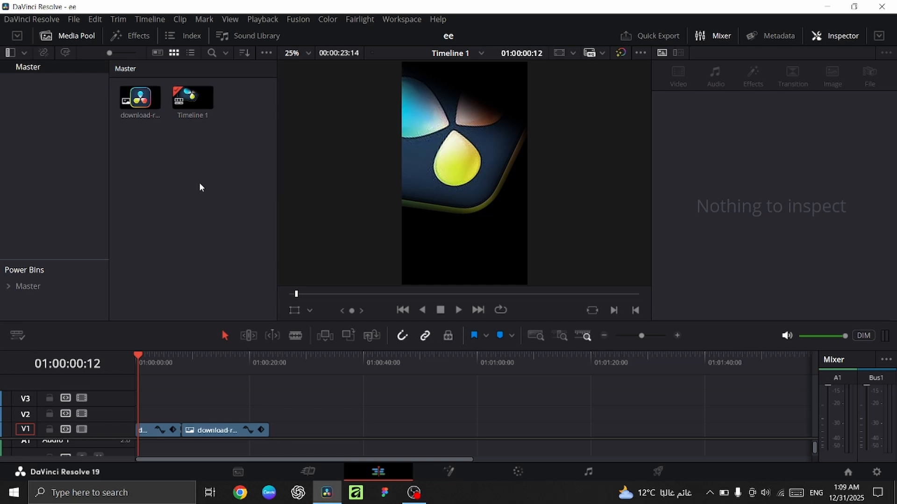
pyautogui.click(877, 471)
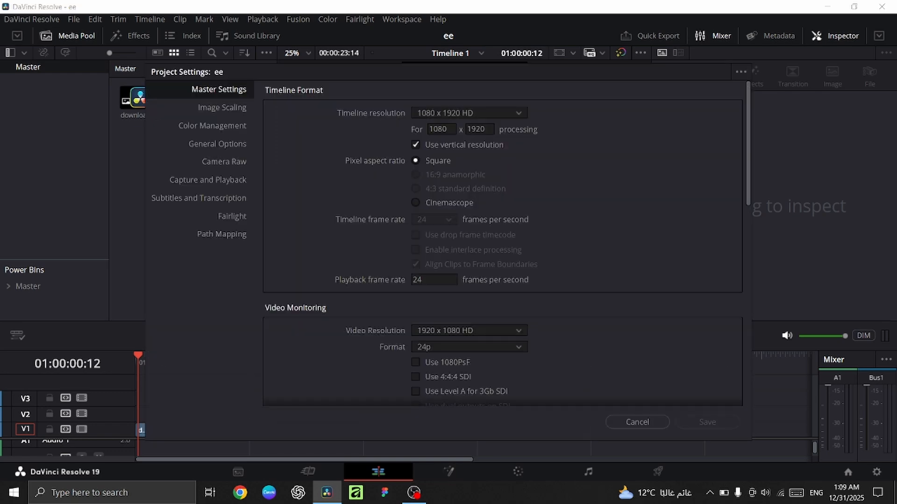
pyautogui.click(419, 145)
pyautogui.click(710, 420)
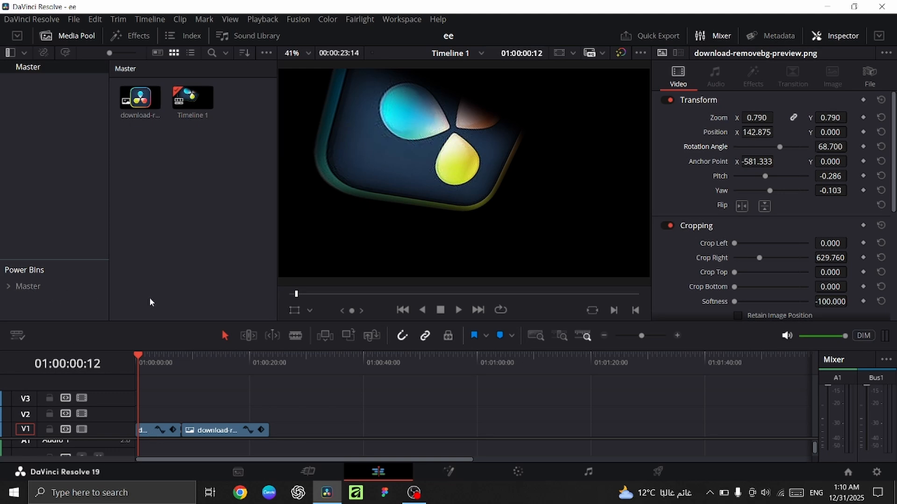
pyautogui.scroll(-5, 766, 176)
pyautogui.scroll(5, 766, 177)
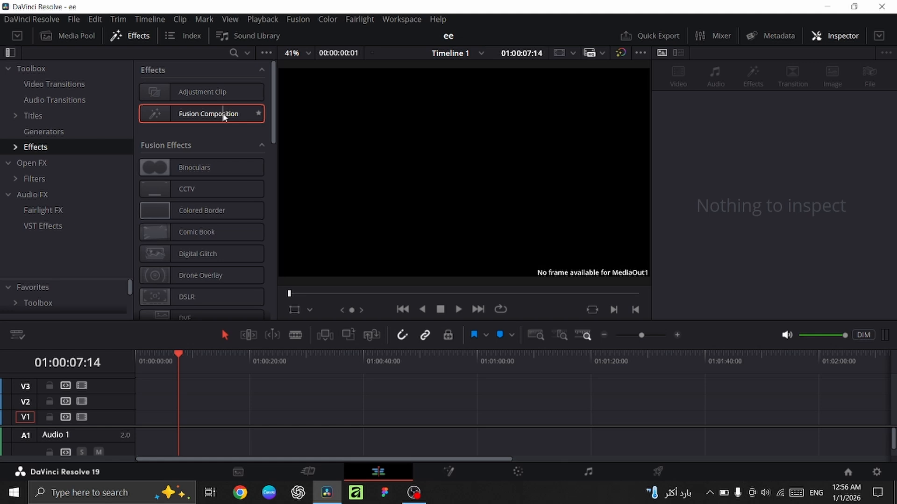
# Step: Add a Fusion Composition on track V1 at 01:00:07:14 and open it in the Fusion page
pyautogui.moveTo(223, 117); pyautogui.dragTo(185, 438)
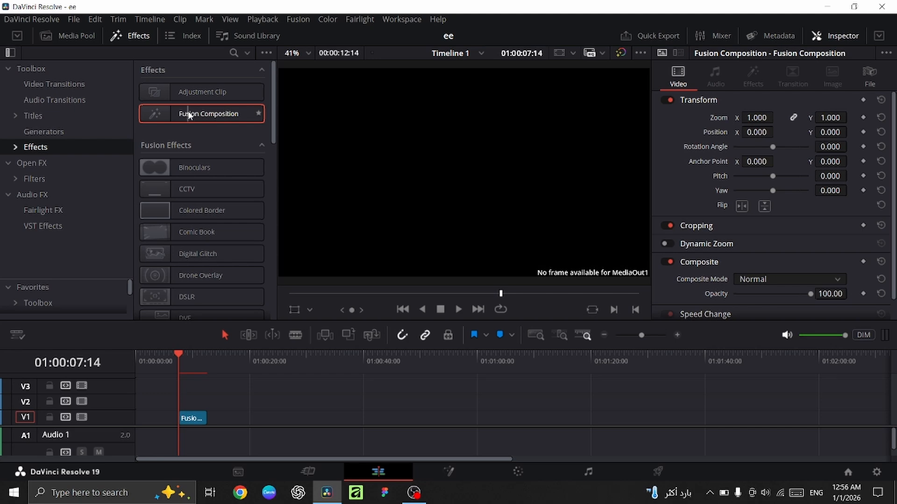
pyautogui.click(194, 420)
pyautogui.rightClick(194, 420)
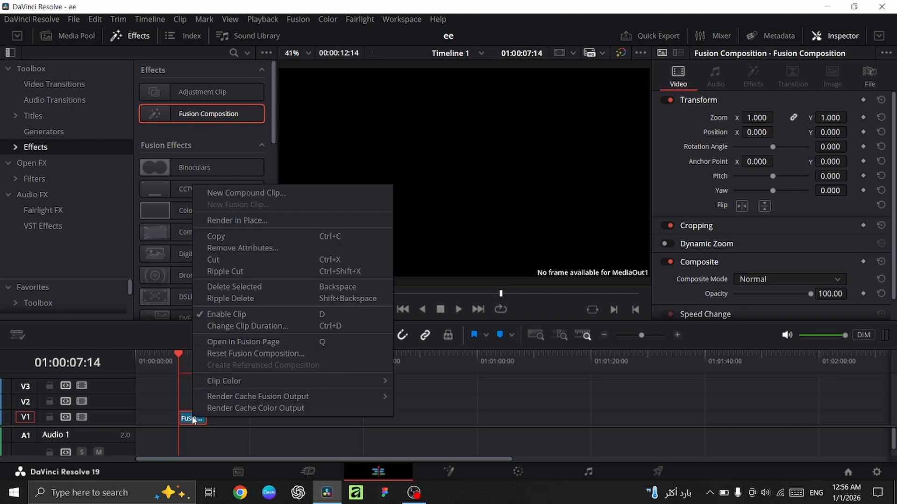
pyautogui.click(241, 343)
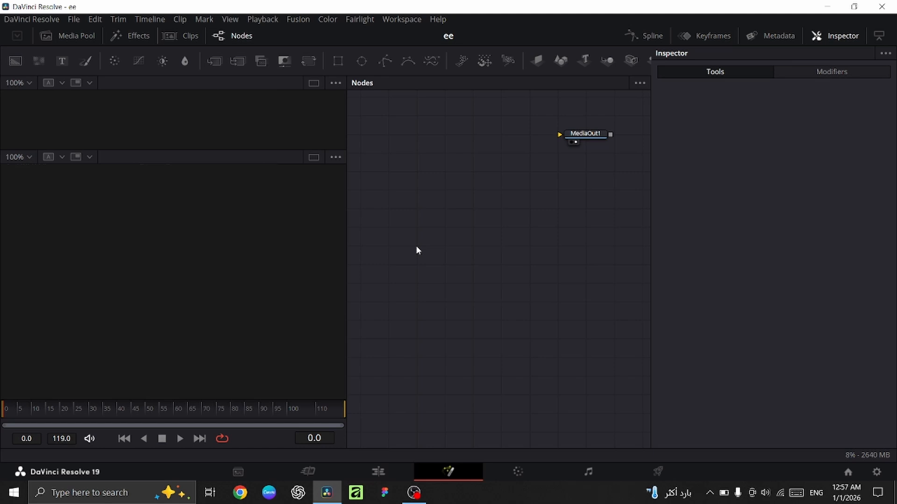
# Step: Add a Background node to the node graph, to the left of the MediaOut1 node
pyautogui.scroll(3, 417, 246)
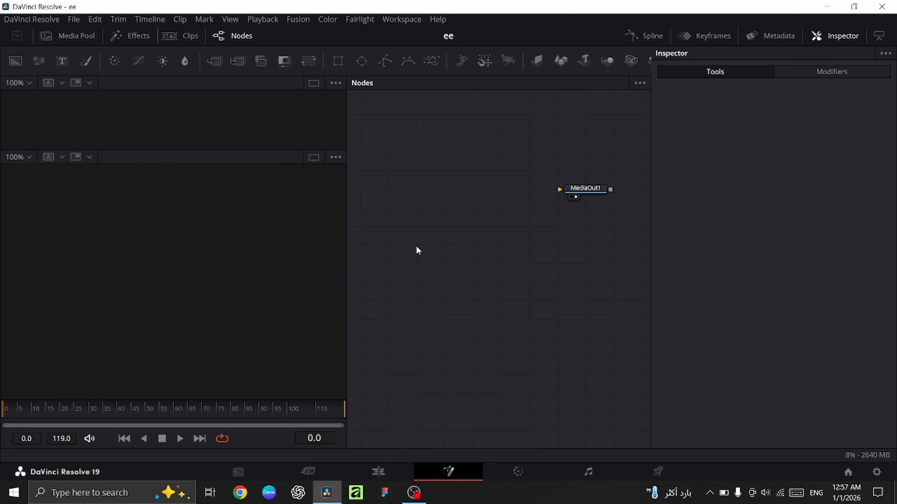
pyautogui.scroll(4, 417, 247)
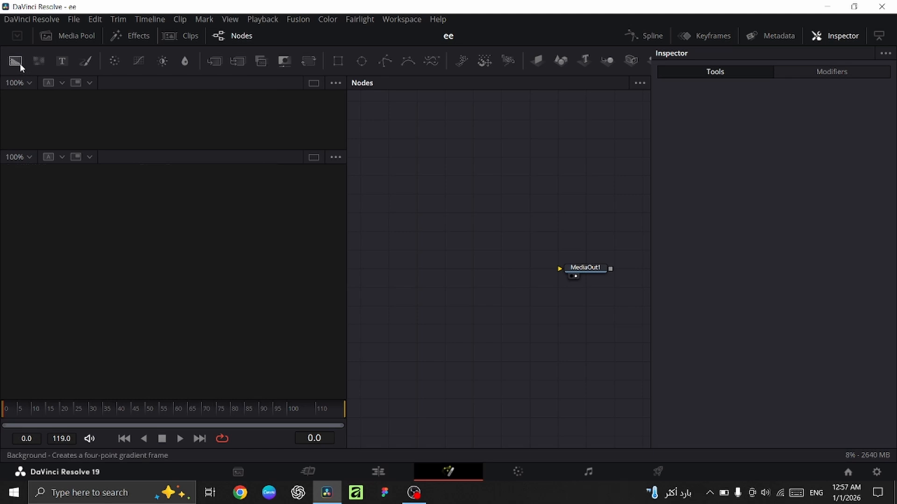
pyautogui.moveTo(19, 63); pyautogui.dragTo(29, 89)
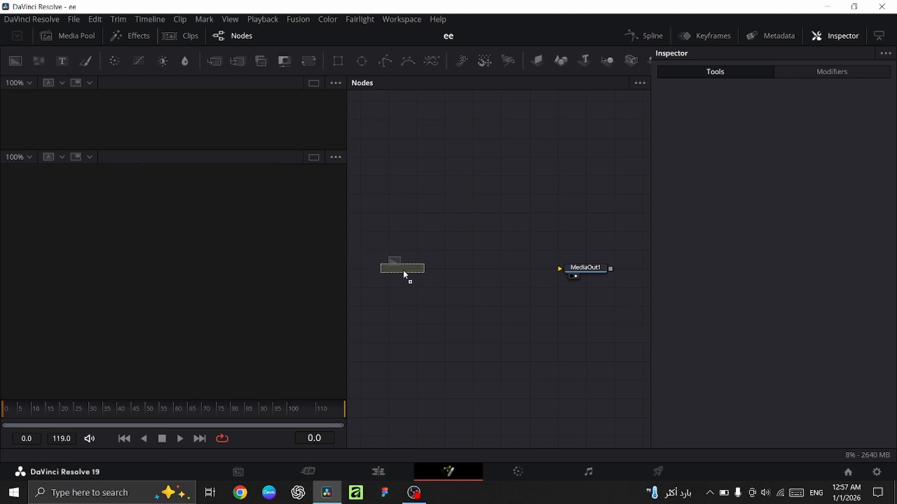
pyautogui.moveTo(404, 274); pyautogui.dragTo(405, 275)
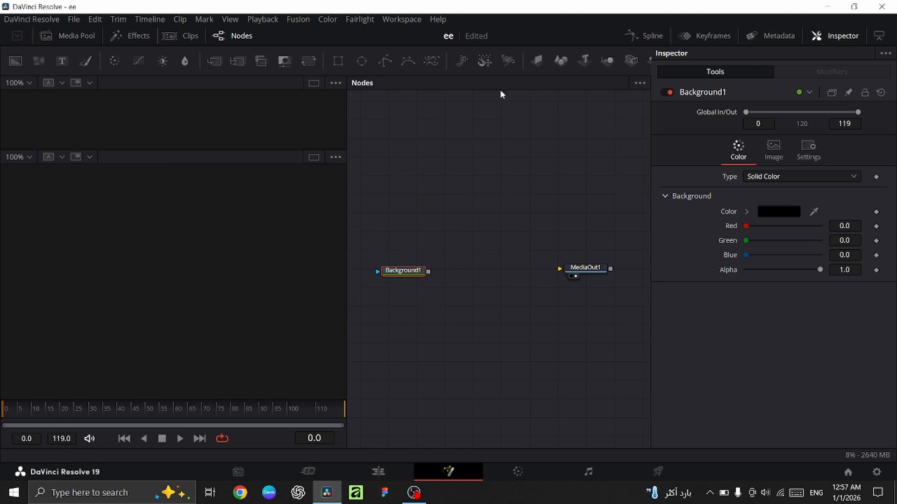
# Step: Look through the available Fusion layout presets without applying one
pyautogui.click(387, 21)
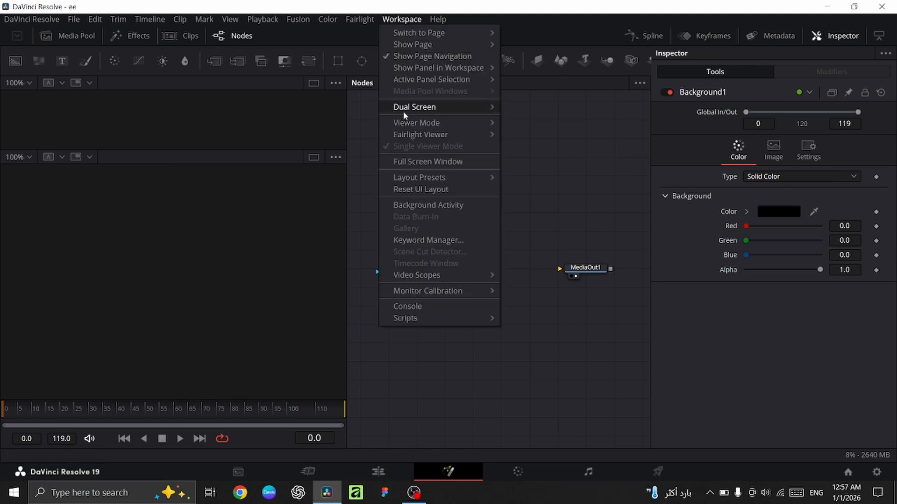
pyautogui.moveTo(413, 178)
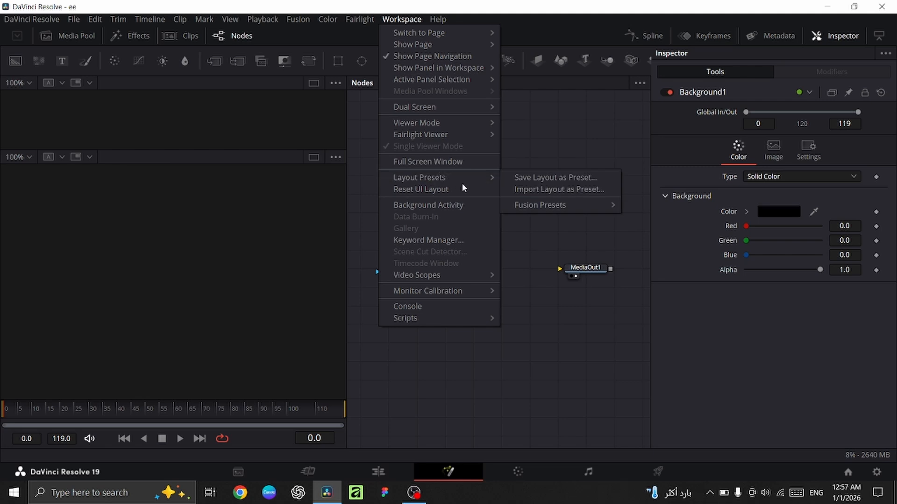
pyautogui.moveTo(526, 206)
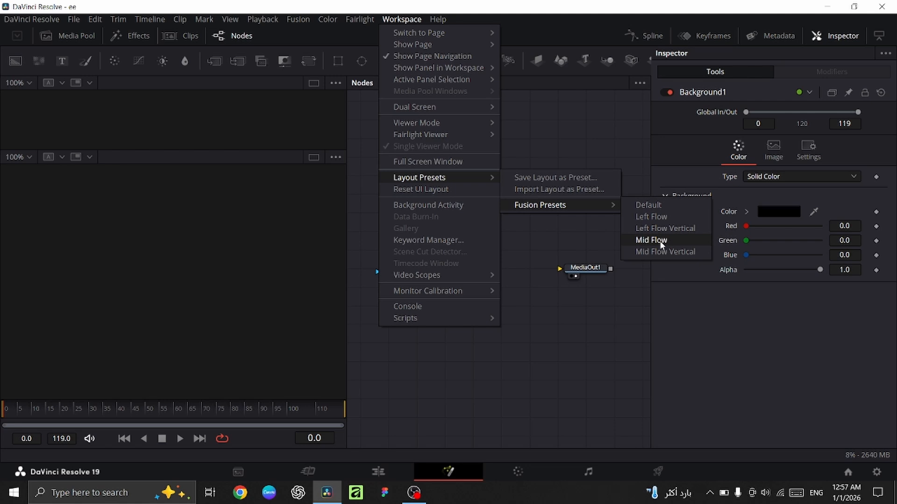
pyautogui.click(558, 352)
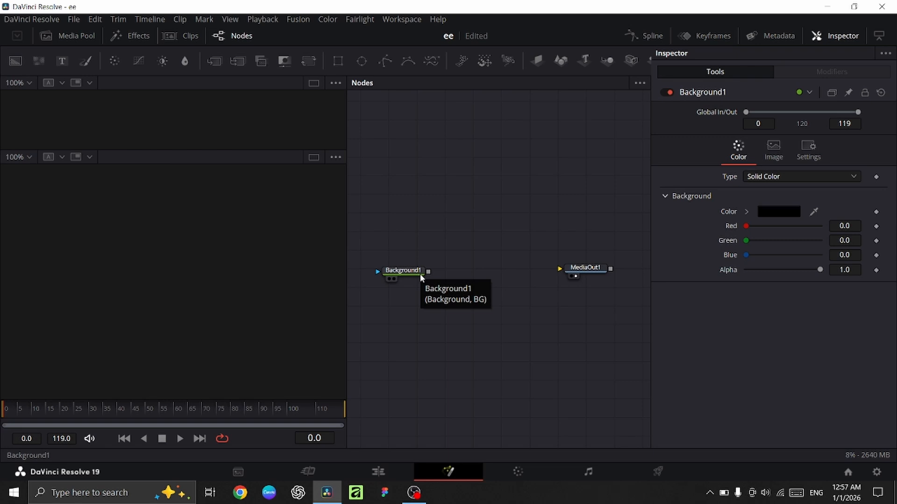
# Step: Connect Background1's output to MediaOut1 and set the background's color to light grey #b6b6b6
pyautogui.moveTo(428, 272); pyautogui.dragTo(574, 273)
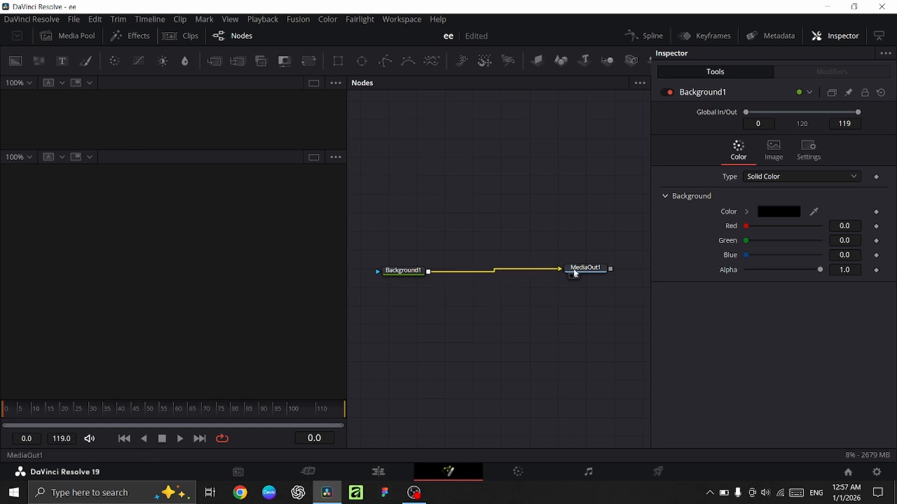
pyautogui.click(575, 273)
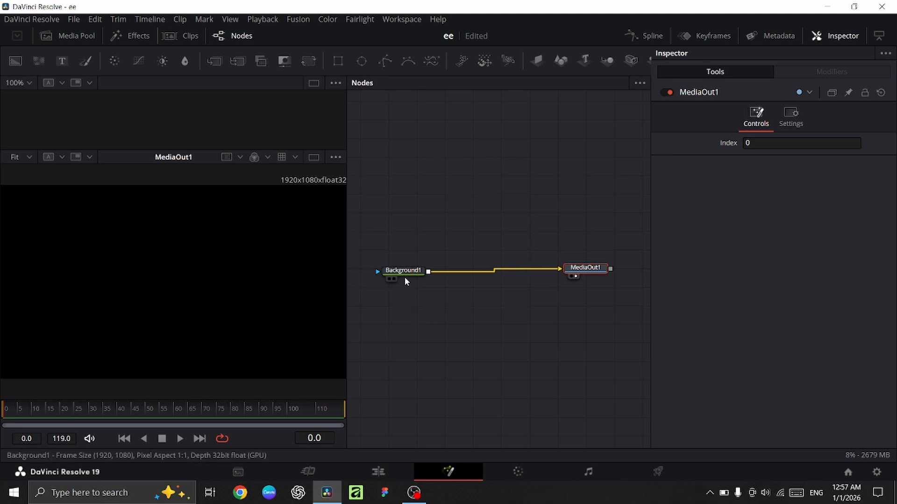
pyautogui.moveTo(405, 275)
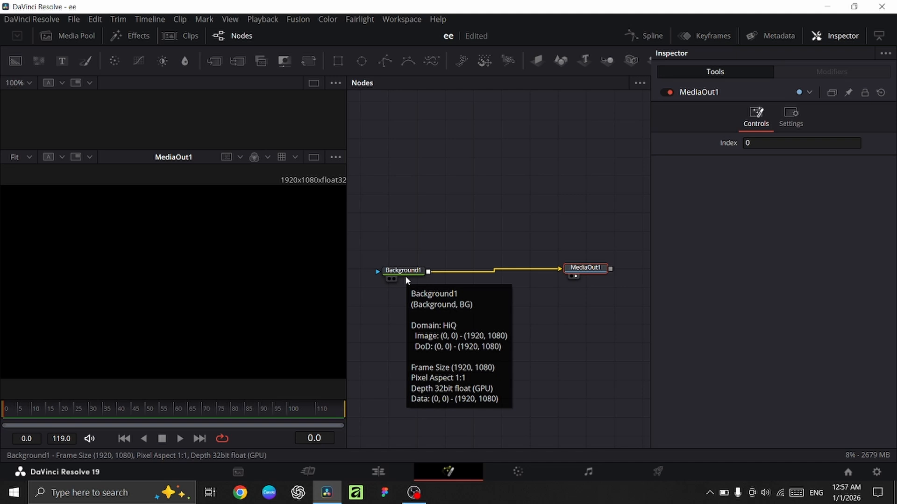
pyautogui.click(405, 276)
pyautogui.click(791, 211)
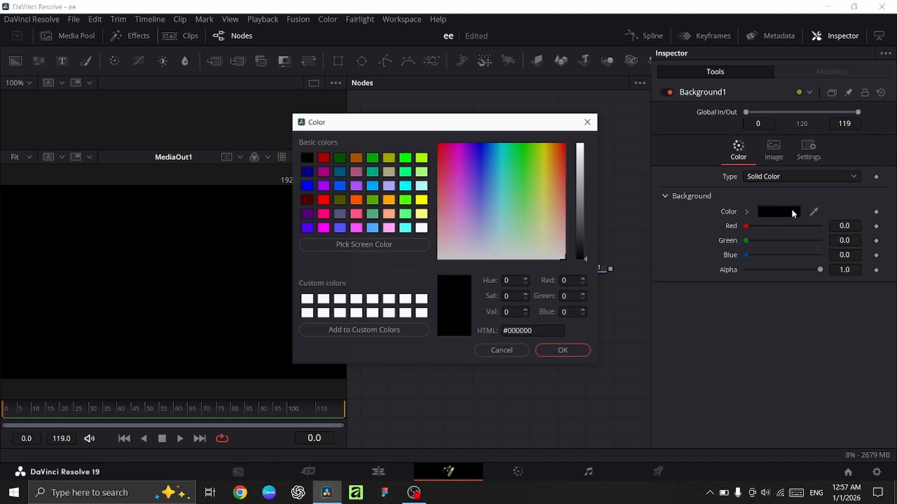
pyautogui.moveTo(579, 195); pyautogui.dragTo(579, 176)
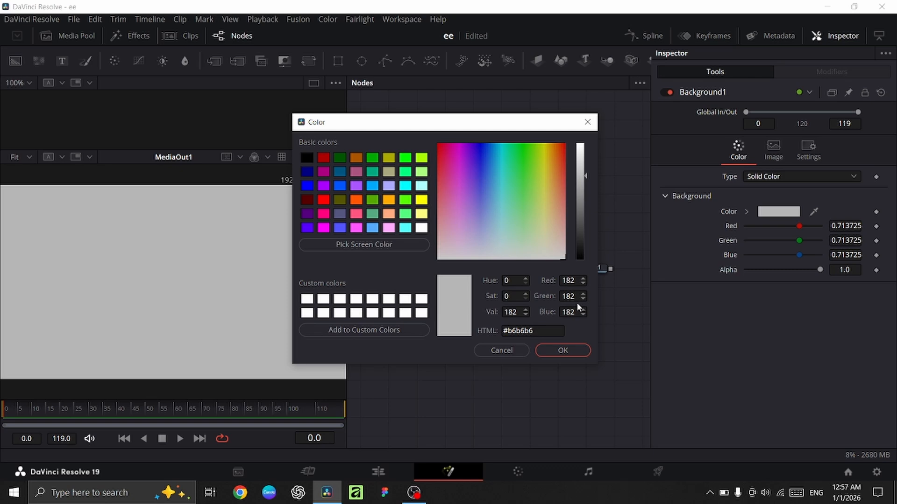
pyautogui.click(563, 350)
# Step: Check the composition's output on the Edit page and reopen the clip in the Fusion page
pyautogui.click(368, 477)
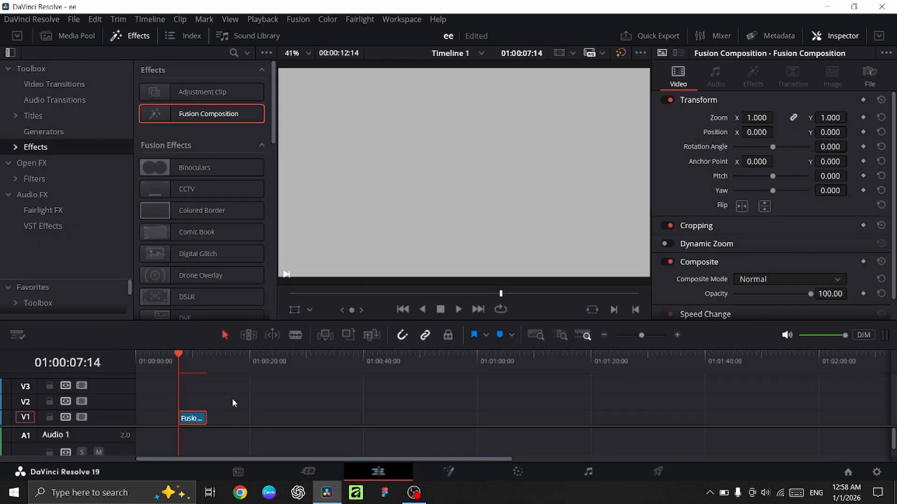
pyautogui.rightClick(202, 418)
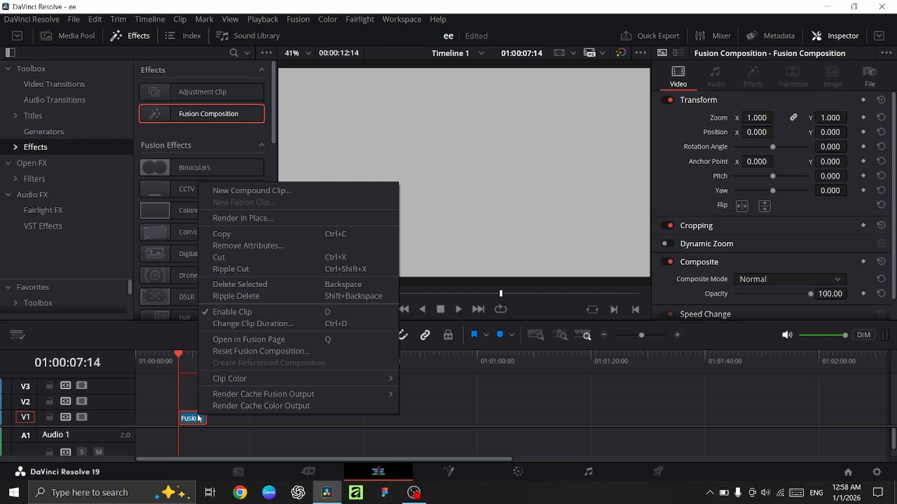
pyautogui.click(254, 335)
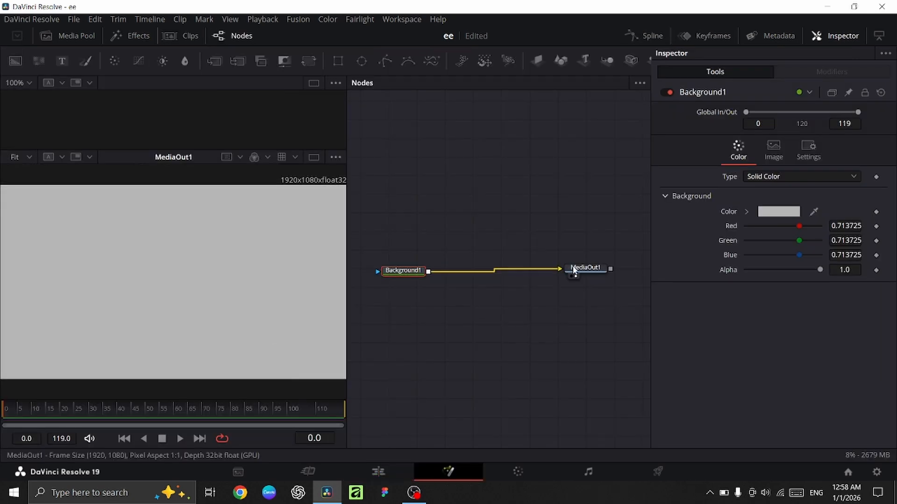
# Step: Disconnect Background1 from MediaOut1, check the clip's output on the Edit page, and return to its Fusion composition
pyautogui.click(523, 269)
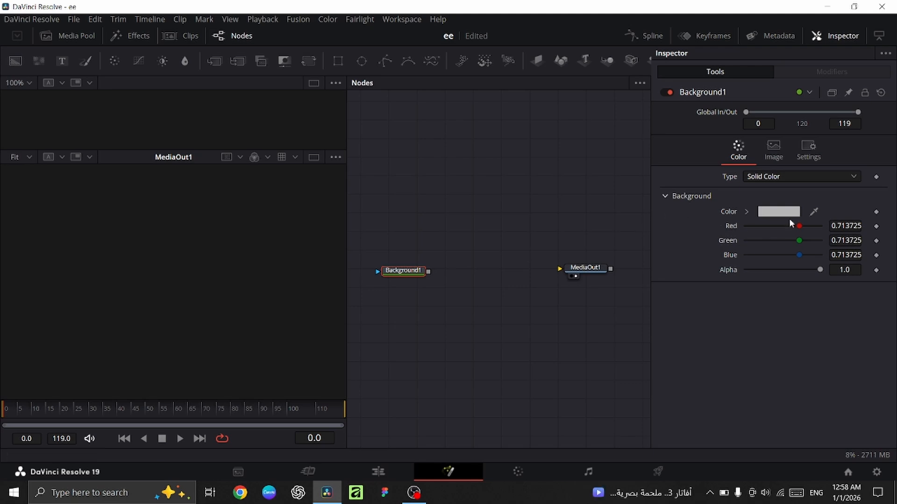
pyautogui.click(363, 472)
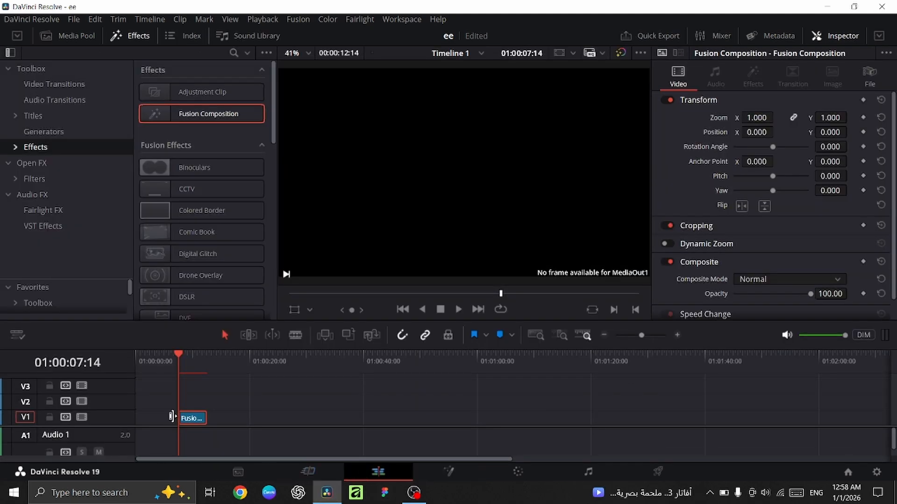
pyautogui.rightClick(188, 418)
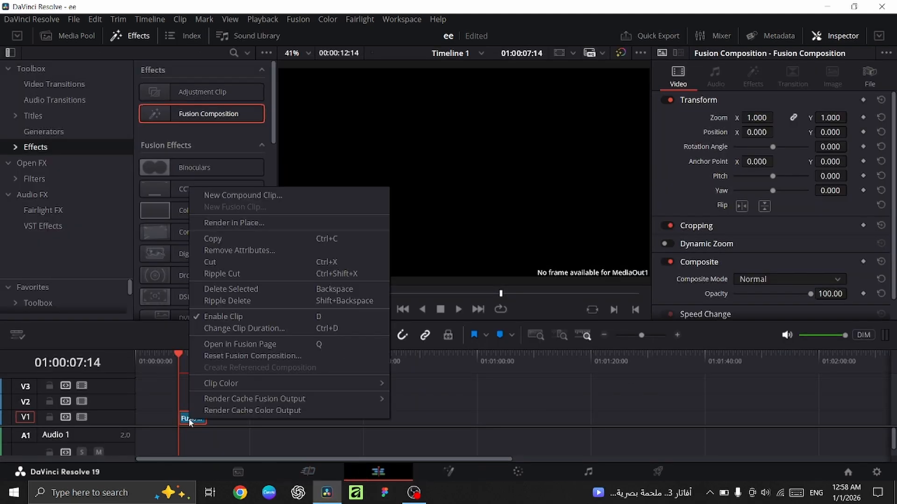
pyautogui.click(229, 346)
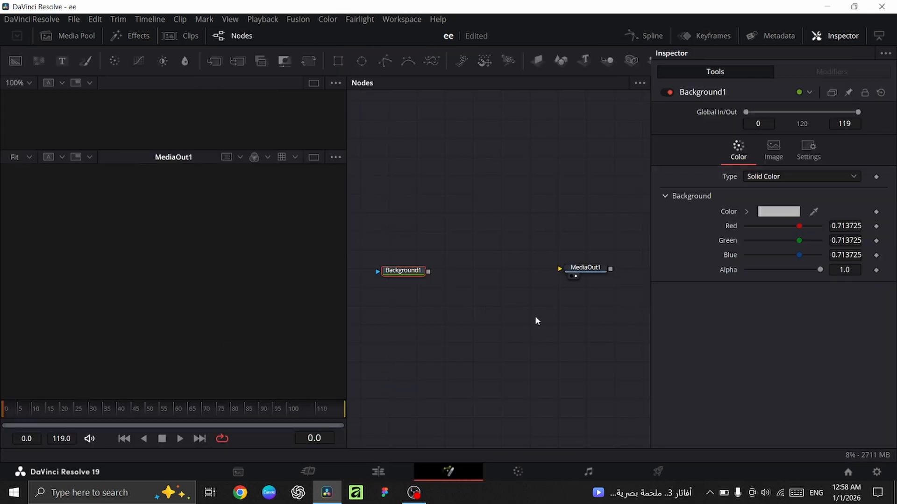
# Step: Reconnect Background1's output to the MediaOut1 node
pyautogui.scroll(1, 536, 321)
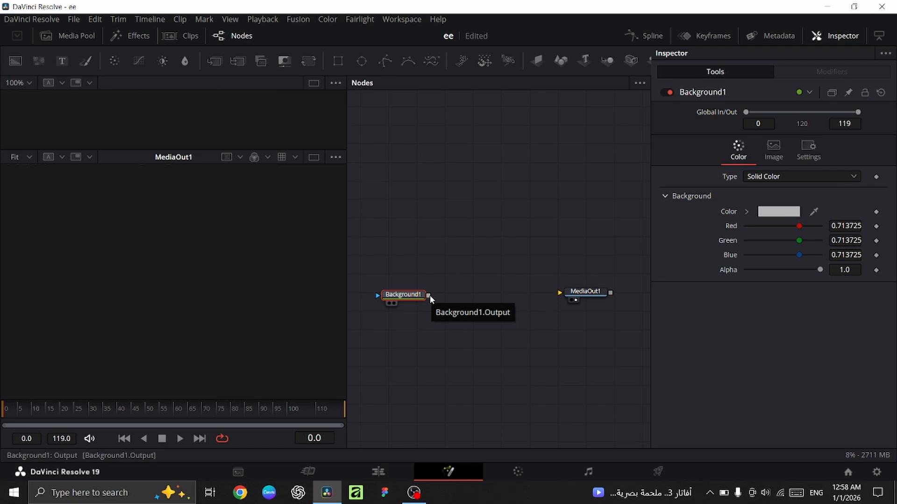
pyautogui.moveTo(429, 295); pyautogui.dragTo(566, 293)
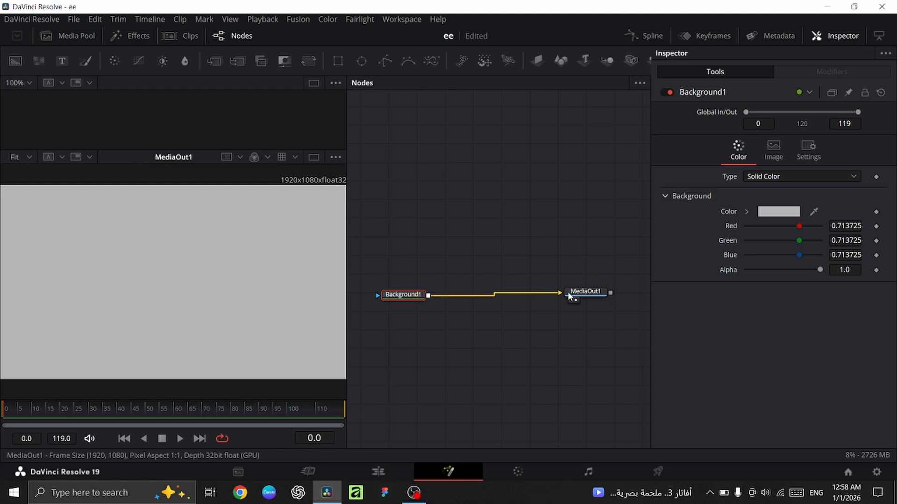
pyautogui.hscroll(-1, 569, 294)
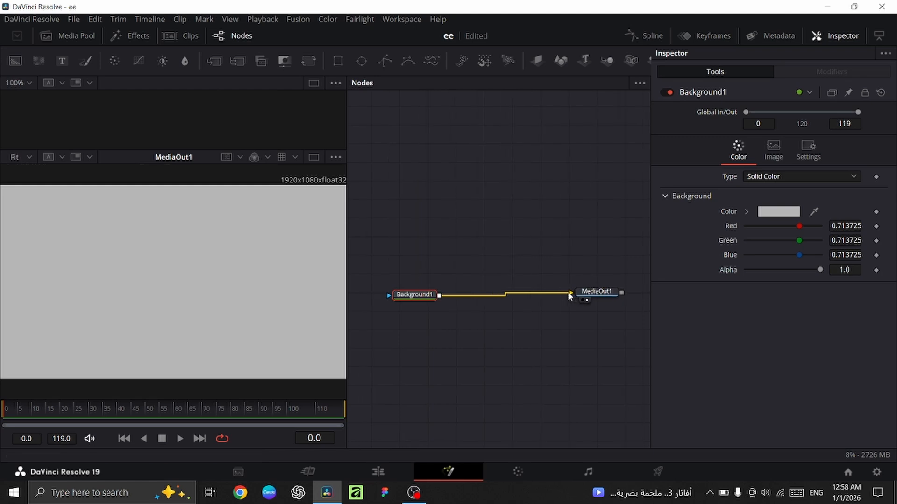
pyautogui.hscroll(-2, 484, 331)
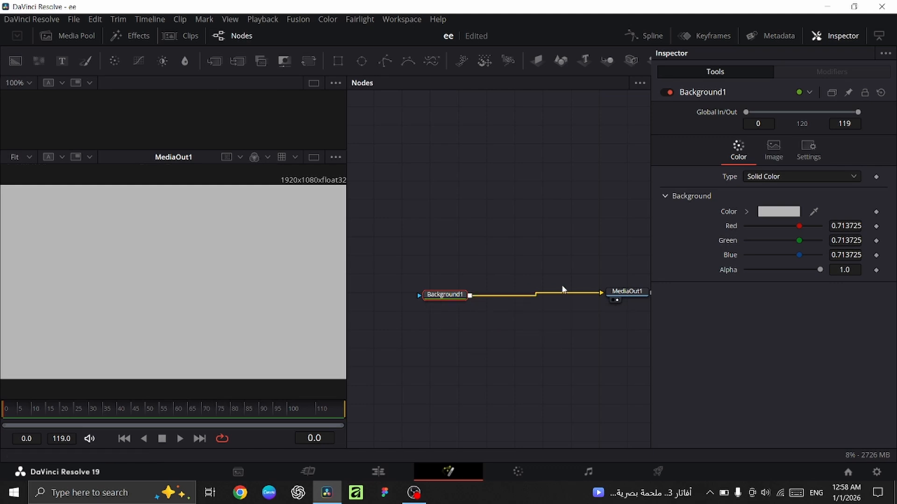
pyautogui.hscroll(1, 608, 299)
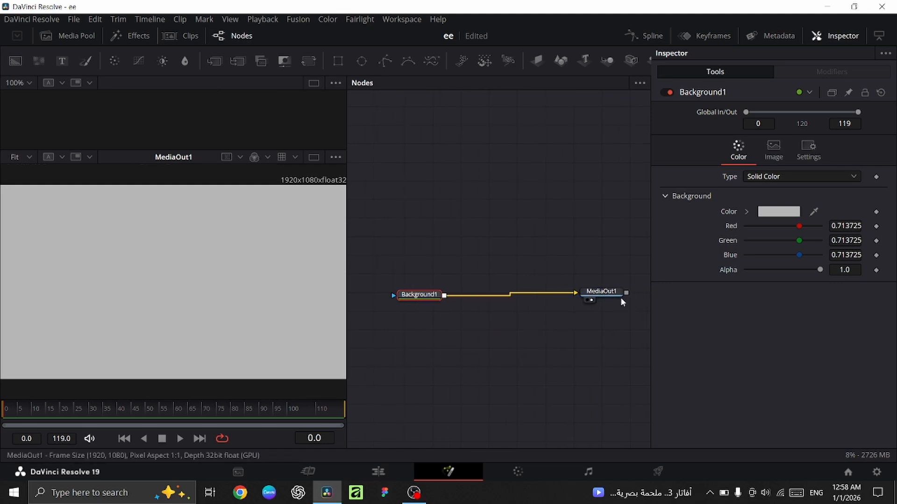
# Step: Insert a Merge node between Background1 and MediaOut1 and space Background1 and the Merge node farther apart
pyautogui.hscroll(-1, 617, 299)
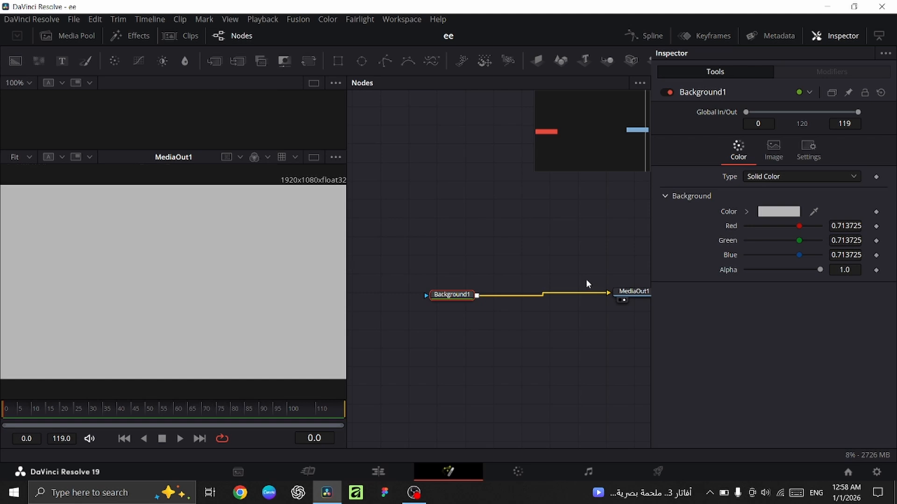
pyautogui.click(216, 61)
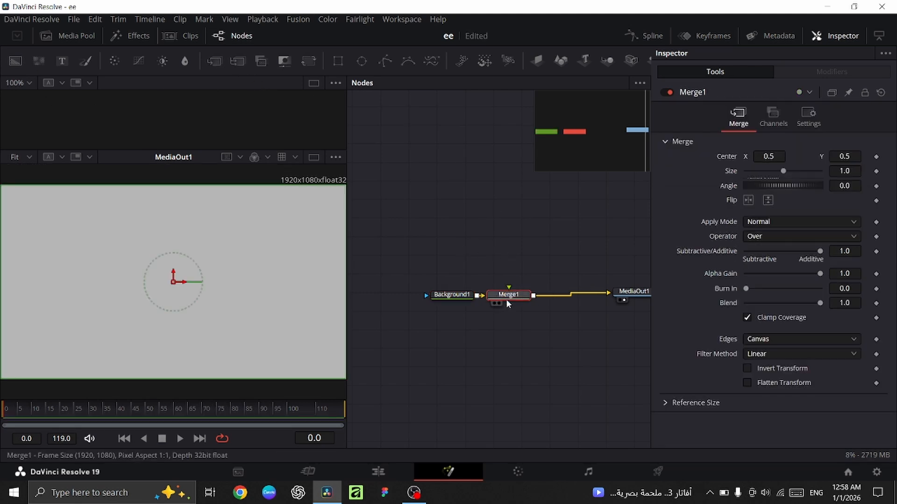
pyautogui.moveTo(566, 298); pyautogui.dragTo(554, 305)
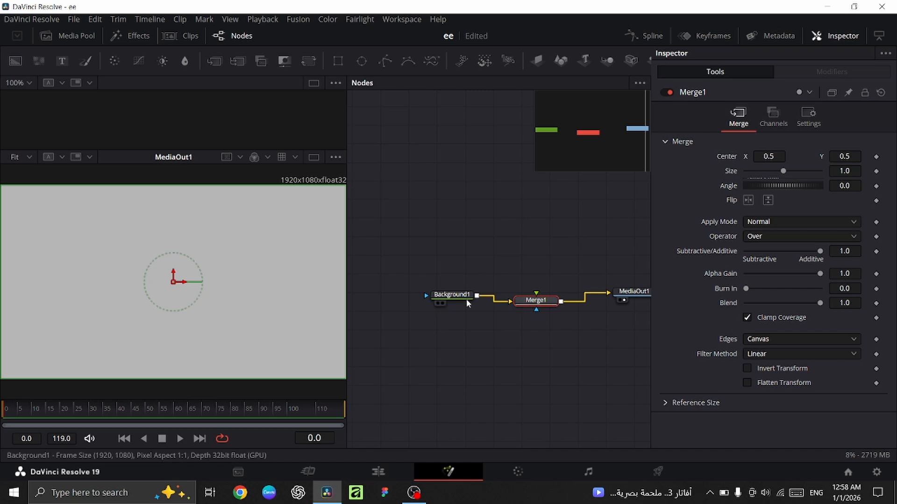
pyautogui.moveTo(466, 299); pyautogui.dragTo(438, 304)
pyautogui.click(438, 305)
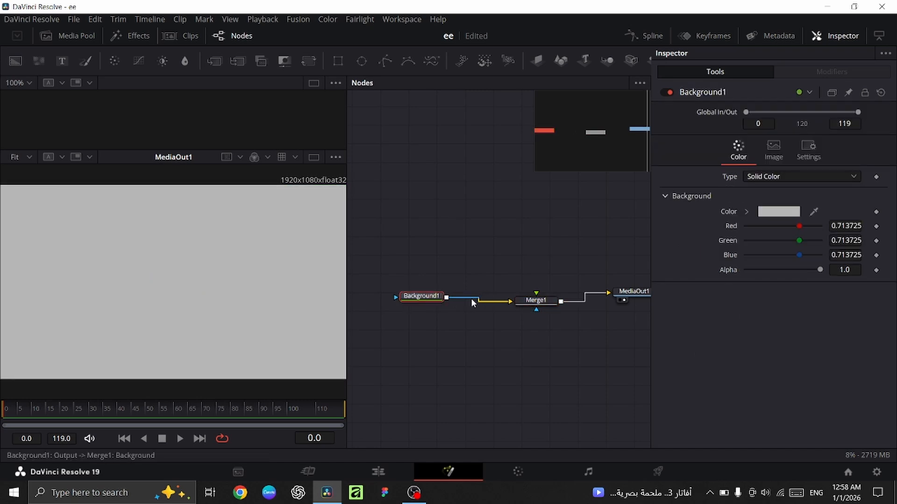
# Step: Change Background1's color to a dark grey and move Merge1 slightly closer to MediaOut1
pyautogui.click(547, 299)
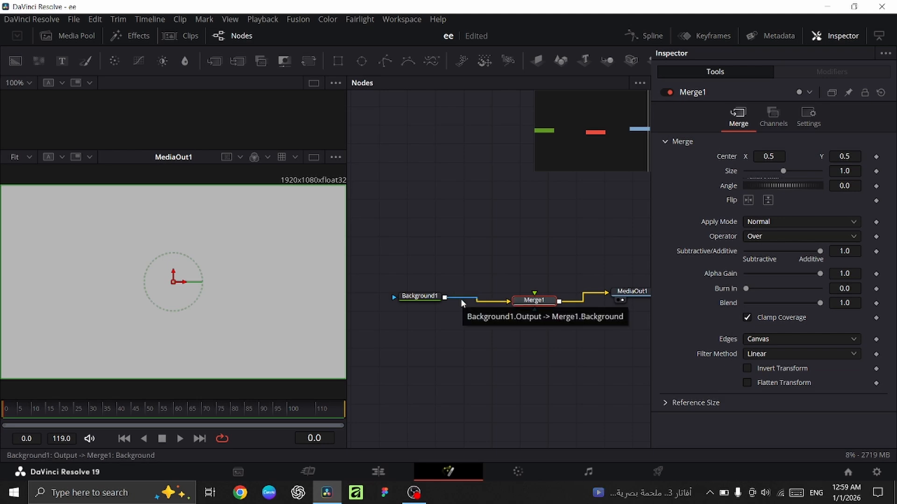
pyautogui.click(429, 298)
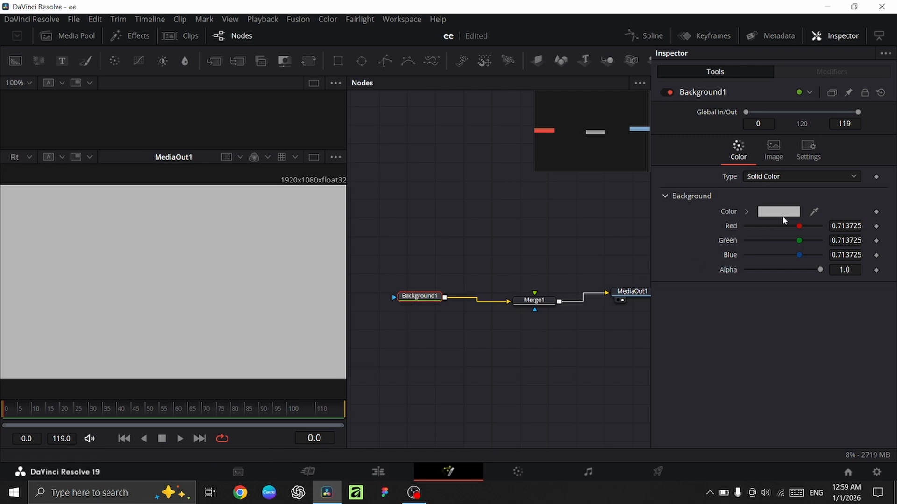
pyautogui.click(779, 213)
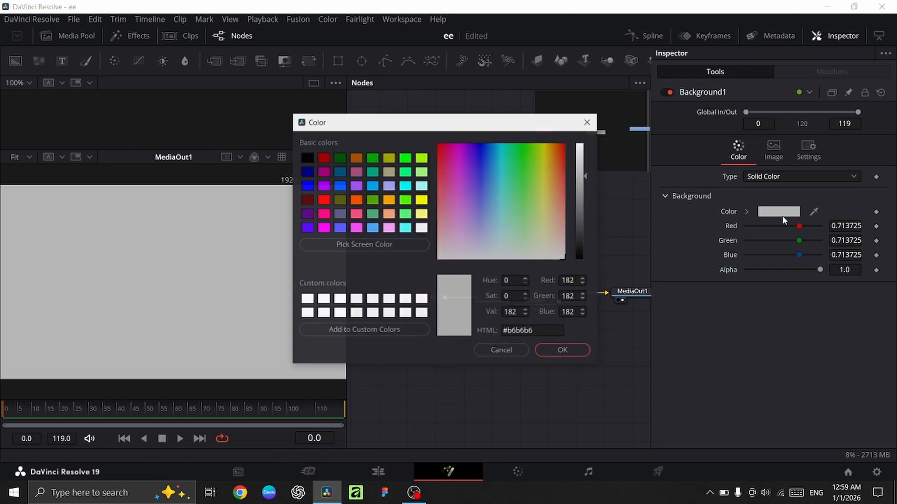
pyautogui.click(567, 354)
pyautogui.moveTo(548, 299); pyautogui.dragTo(558, 302)
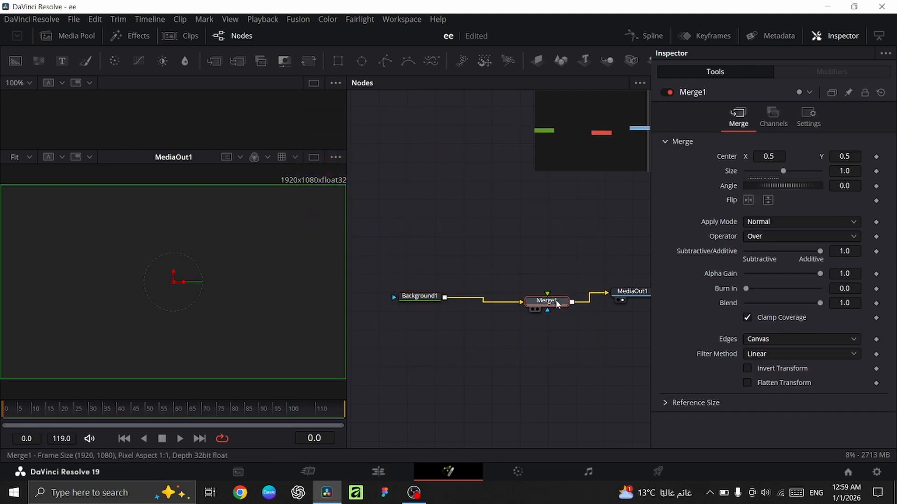
# Step: Add a Text+ node above Merge1, wired to its blue mask input, and enter a first name as its text
pyautogui.hscroll(2, 590, 301)
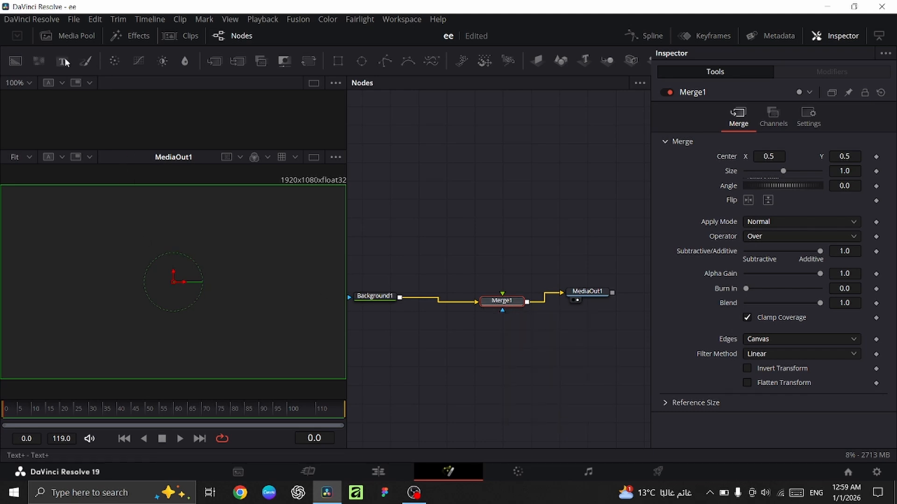
pyautogui.moveTo(64, 59); pyautogui.dragTo(502, 294)
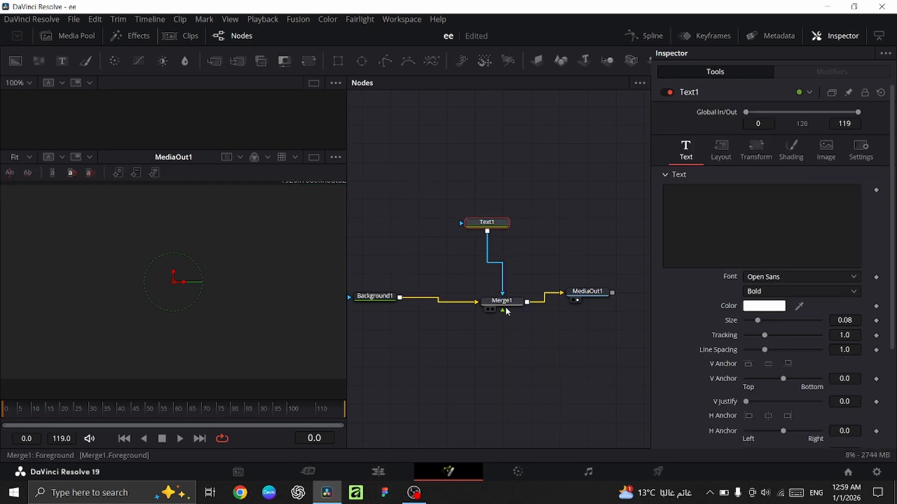
pyautogui.click(733, 227)
pyautogui.write('hazim')
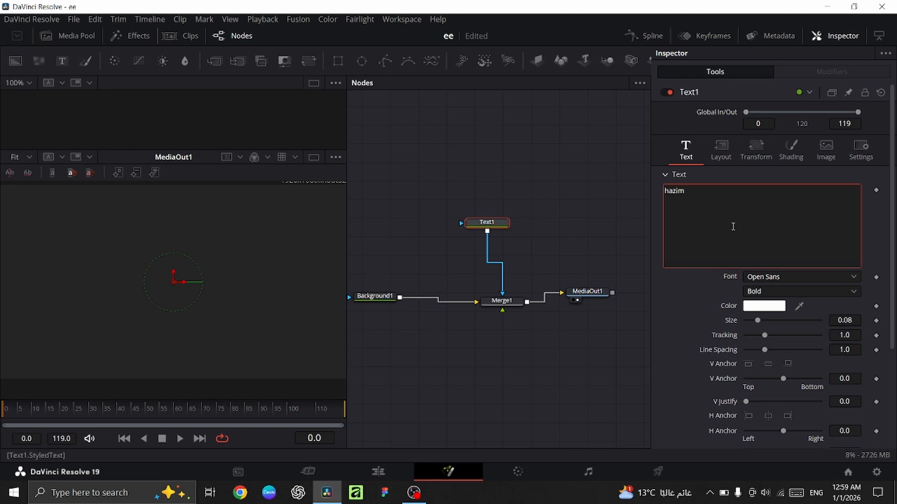
# Step: Rewire Text1's output to Merge1's green foreground input and select Merge1
pyautogui.moveTo(502, 266); pyautogui.dragTo(504, 273)
pyautogui.moveTo(512, 223); pyautogui.dragTo(513, 301)
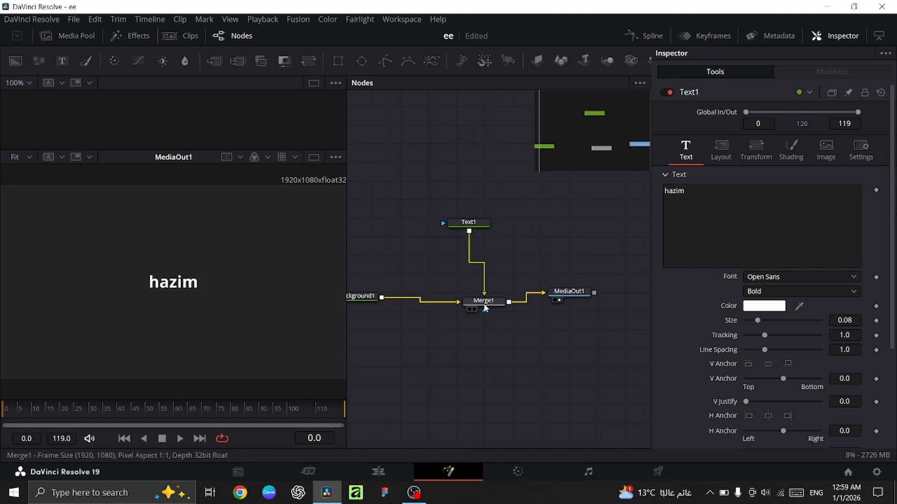
pyautogui.click(477, 230)
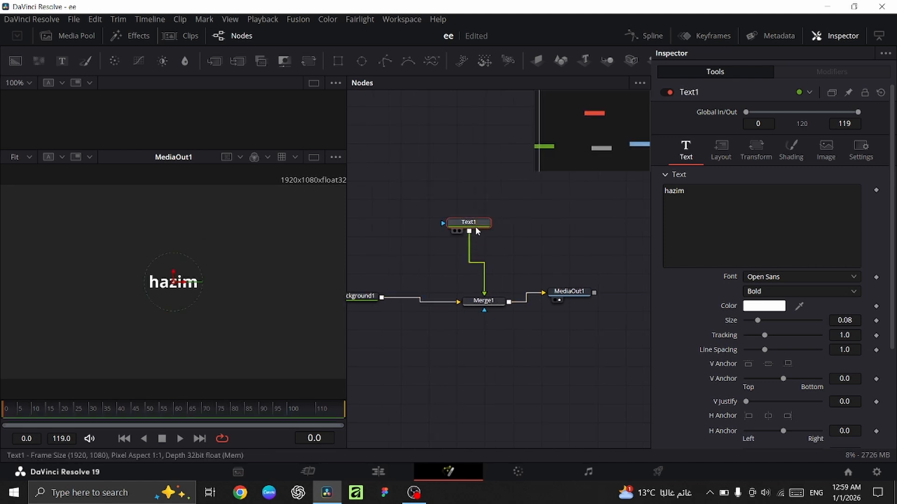
pyautogui.click(492, 302)
pyautogui.hscroll(-3, 368, 299)
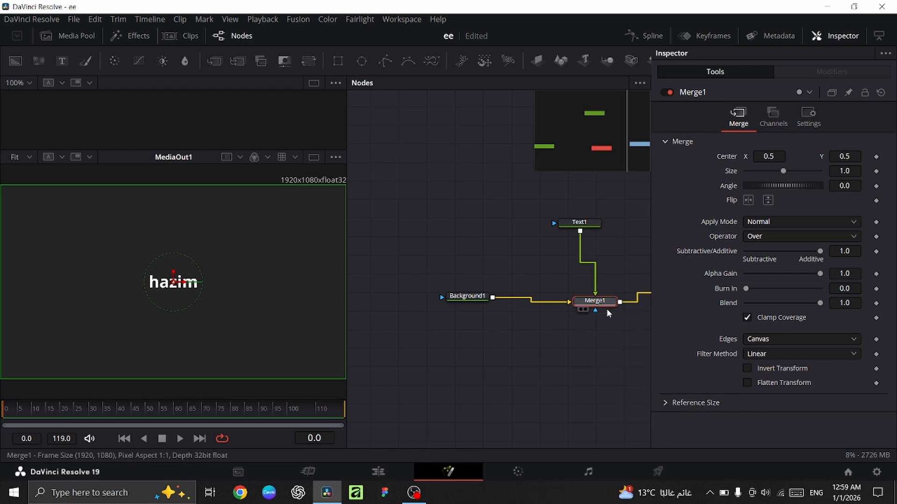
# Step: Space MediaOut1 and Background1 farther apart from Merge1, lining MediaOut1 up with the merge
pyautogui.scroll(1, 606, 308)
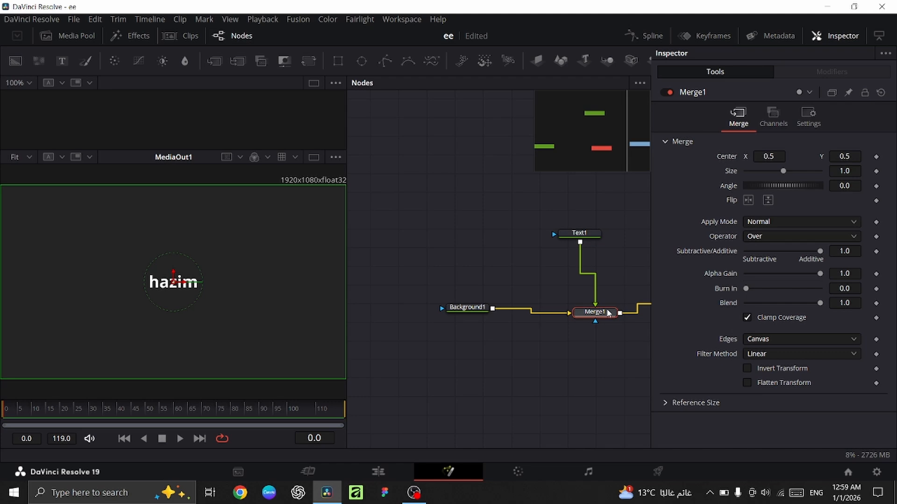
pyautogui.hscroll(4, 606, 310)
pyautogui.hscroll(1, 547, 342)
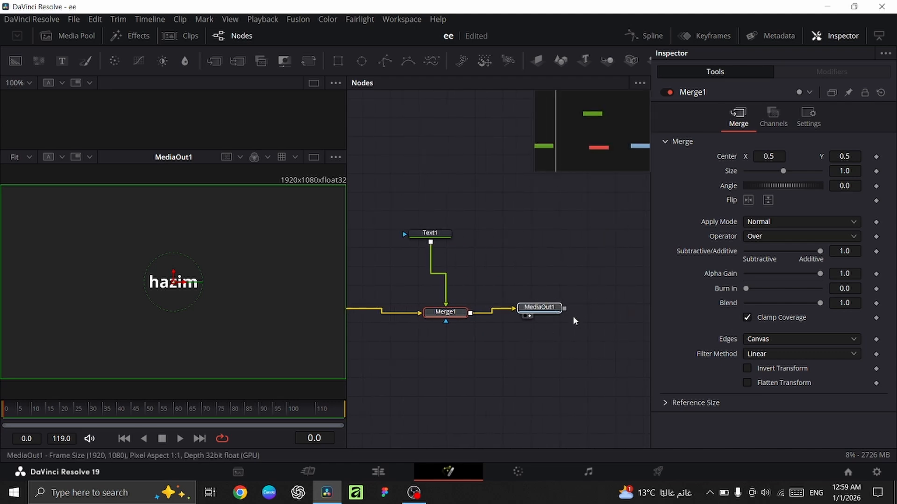
pyautogui.moveTo(542, 308); pyautogui.dragTo(570, 312)
pyautogui.hscroll(-1, 508, 315)
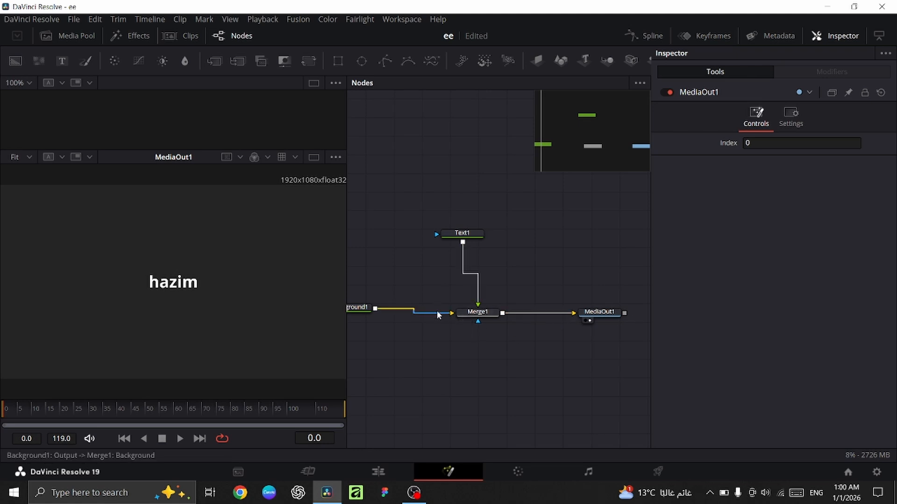
pyautogui.hscroll(-3, 450, 314)
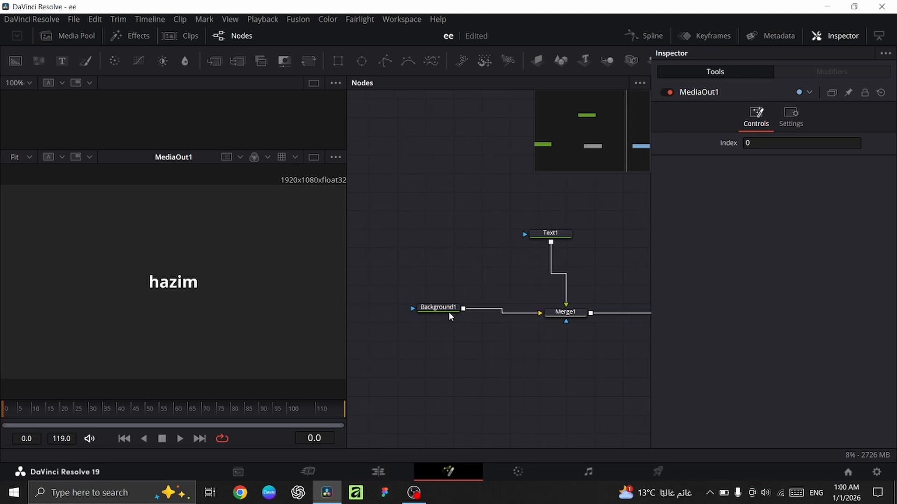
pyautogui.hscroll(-3, 449, 314)
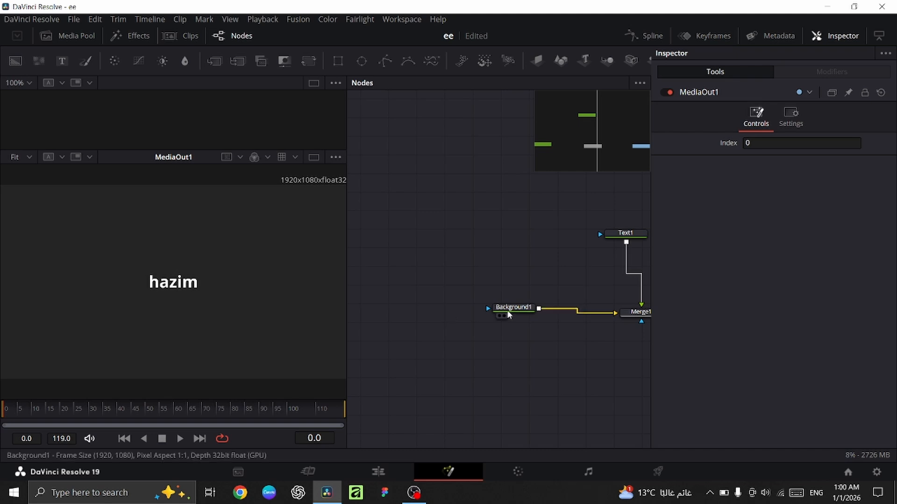
pyautogui.moveTo(512, 309); pyautogui.dragTo(400, 308)
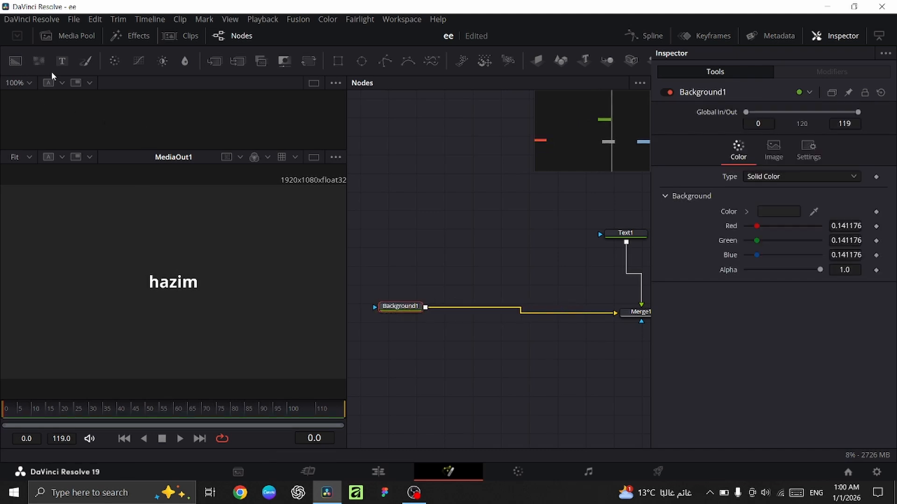
# Step: Add a second Text+ node to Background1's output, merged in before Merge1, and enter a first name as its text
pyautogui.moveTo(62, 61); pyautogui.dragTo(427, 308)
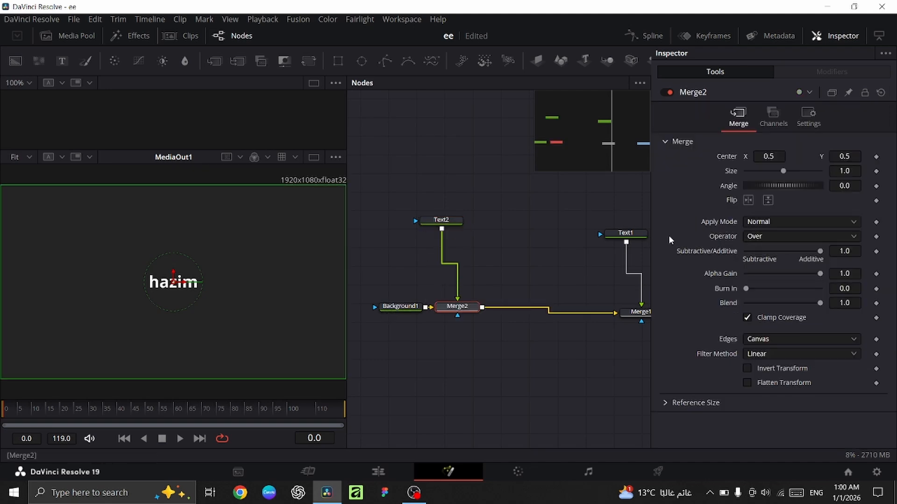
pyautogui.click(453, 224)
pyautogui.click(726, 210)
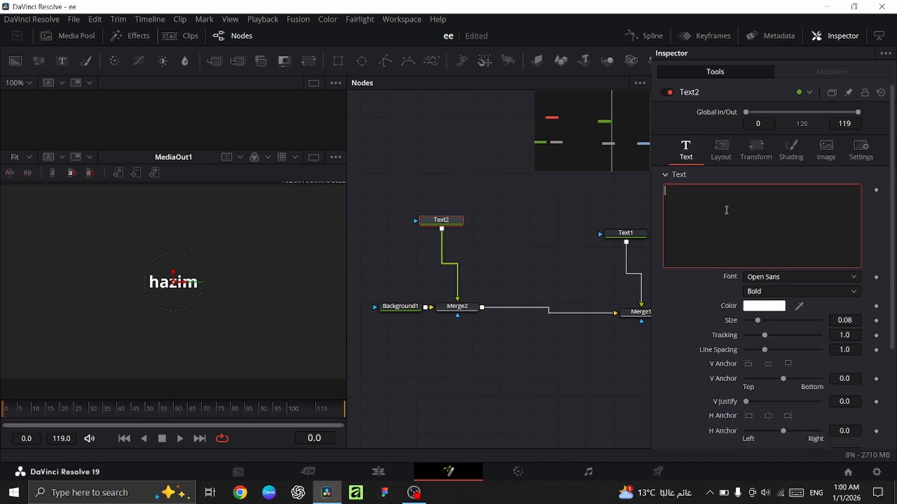
pyautogui.write('hazim')
pyautogui.click(521, 265)
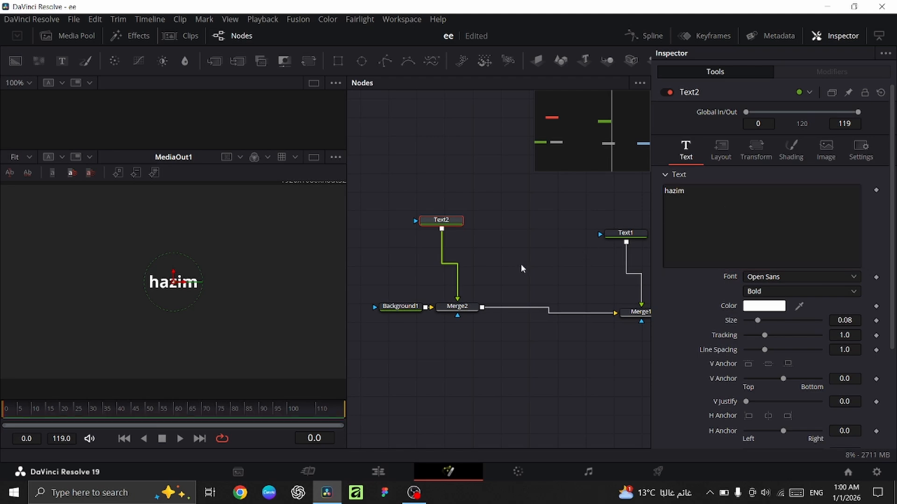
# Step: Color the Text2 lettering purple (#aa55ff) and move it straight up until it sits above the white text
pyautogui.click(773, 310)
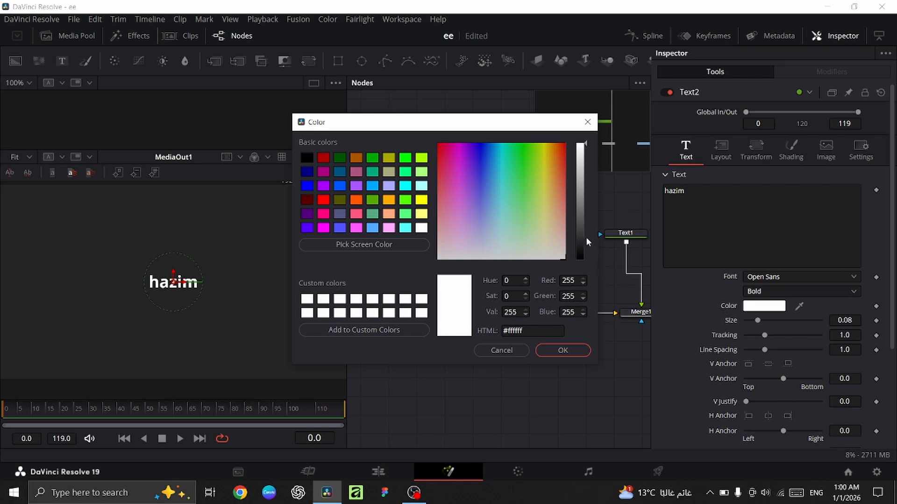
pyautogui.click(356, 186)
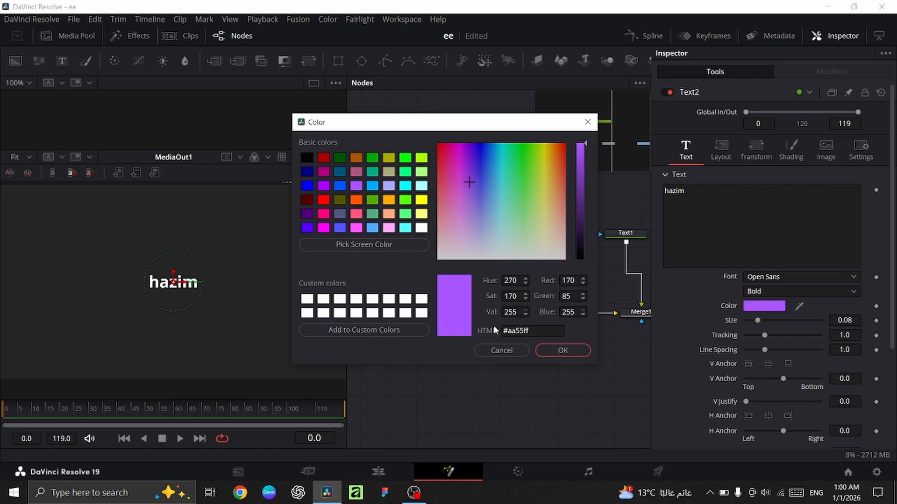
pyautogui.click(543, 351)
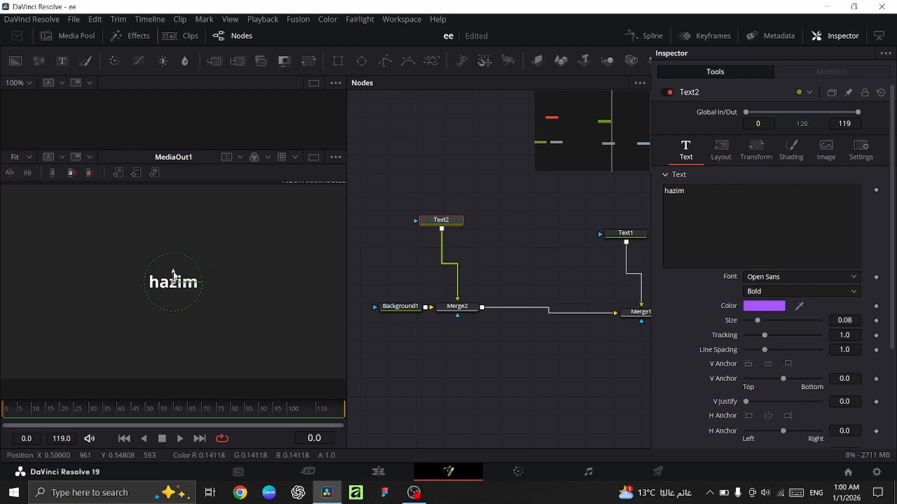
pyautogui.moveTo(173, 276); pyautogui.dragTo(173, 251)
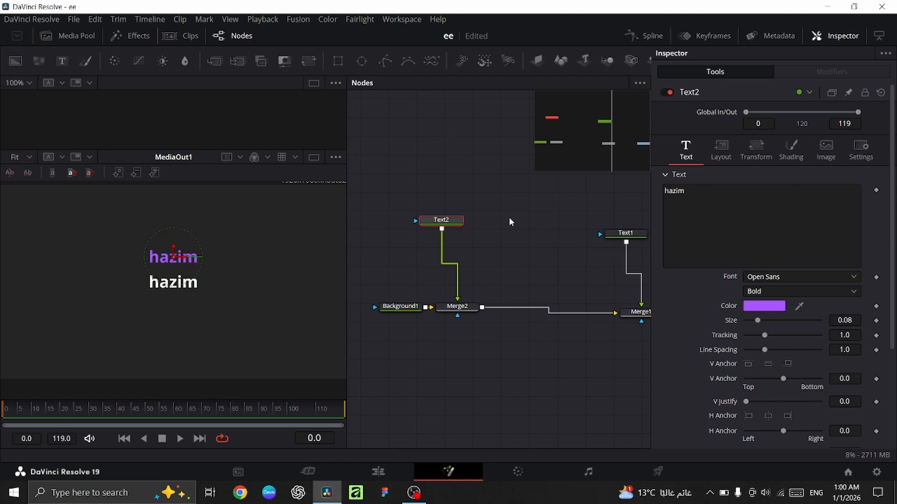
# Step: Select Merge2 and Text2 together, and reposition Text1 higher above Merge1
pyautogui.hscroll(4, 509, 229)
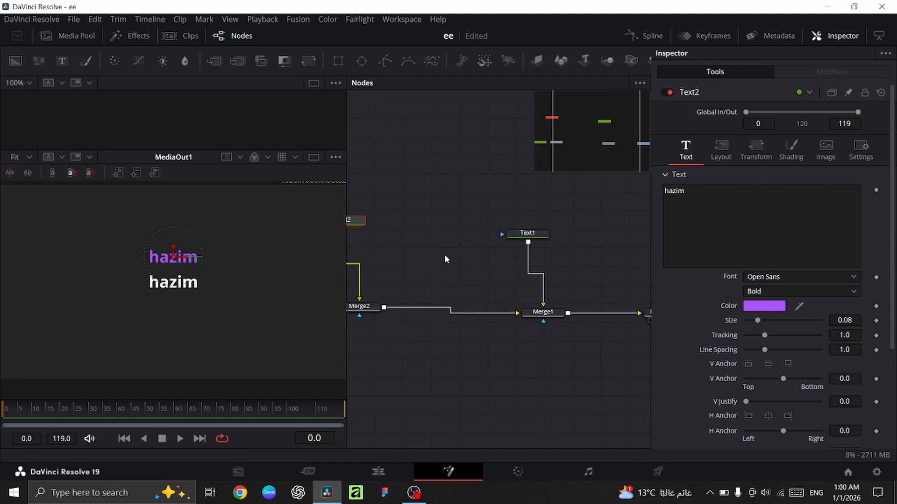
pyautogui.hscroll(-3, 365, 349)
pyautogui.moveTo(434, 344); pyautogui.dragTo(412, 194)
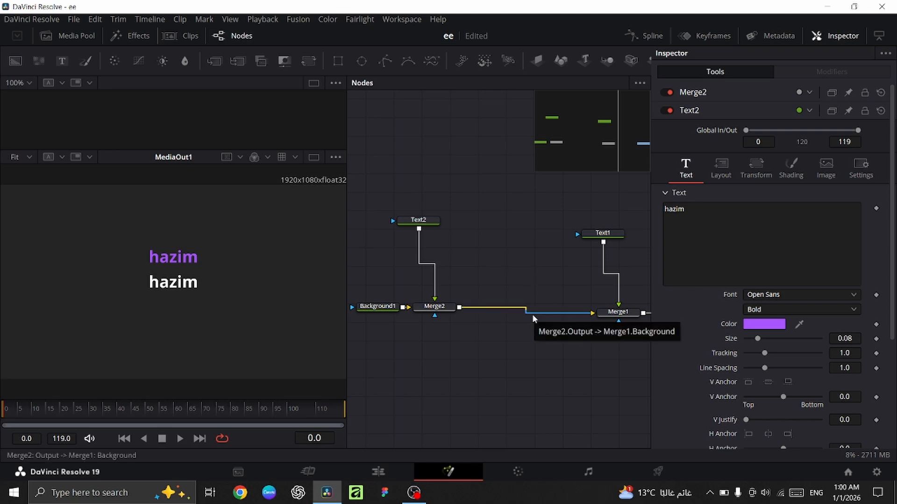
pyautogui.hscroll(3, 582, 333)
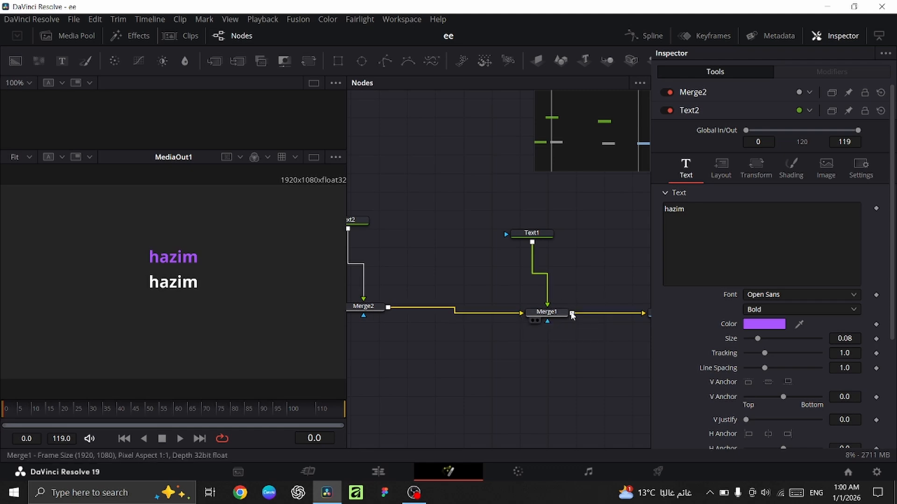
pyautogui.moveTo(533, 233); pyautogui.dragTo(538, 193)
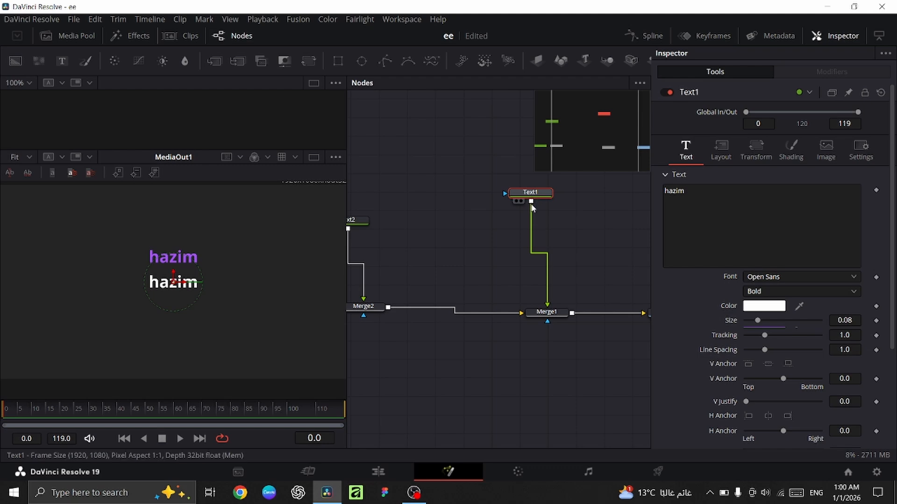
# Step: Disconnect Text1 from Merge1's foreground and wire its output to Merge1's blue effect mask input instead
pyautogui.moveTo(529, 229); pyautogui.dragTo(542, 220)
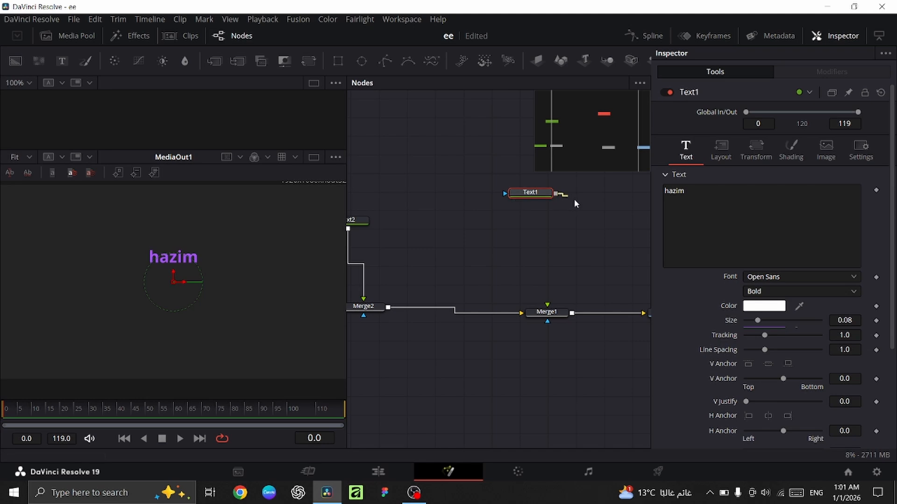
pyautogui.moveTo(556, 194); pyautogui.dragTo(548, 322)
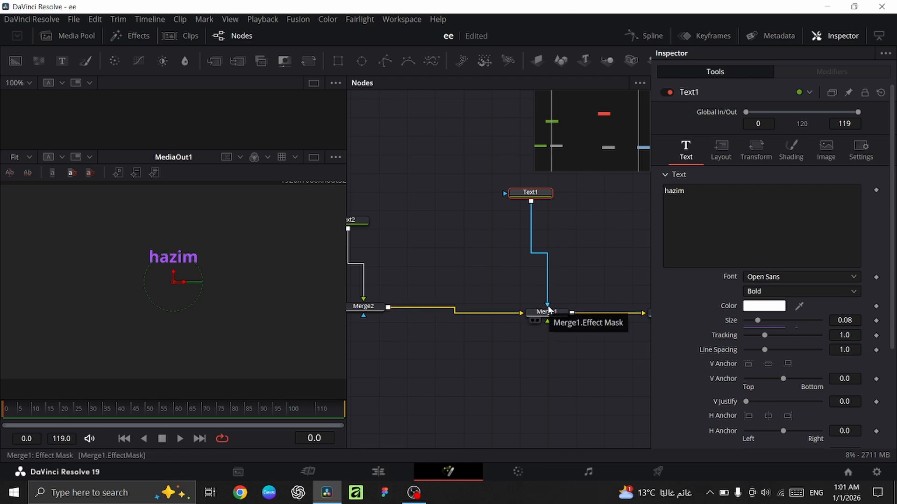
pyautogui.click(574, 297)
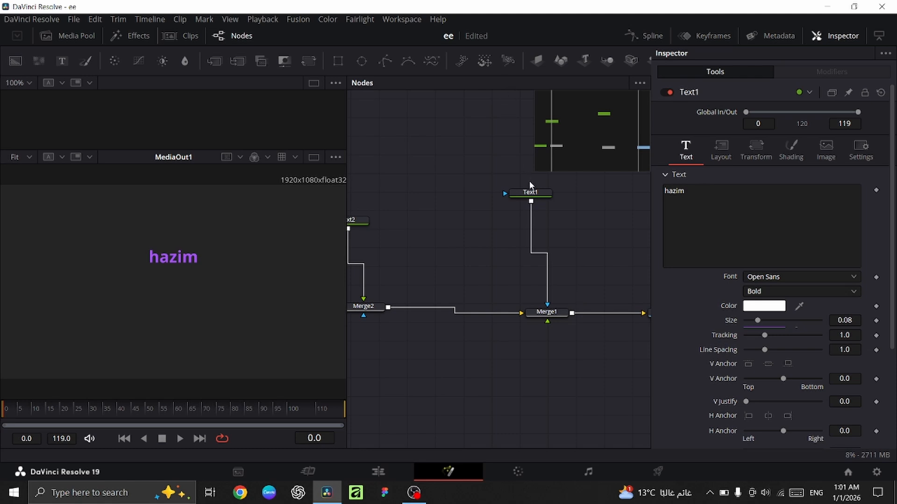
# Step: Remove Text1's effect mask connection and reconnect its output to Merge1's green foreground input
pyautogui.click(531, 229)
pyautogui.press('Delete')
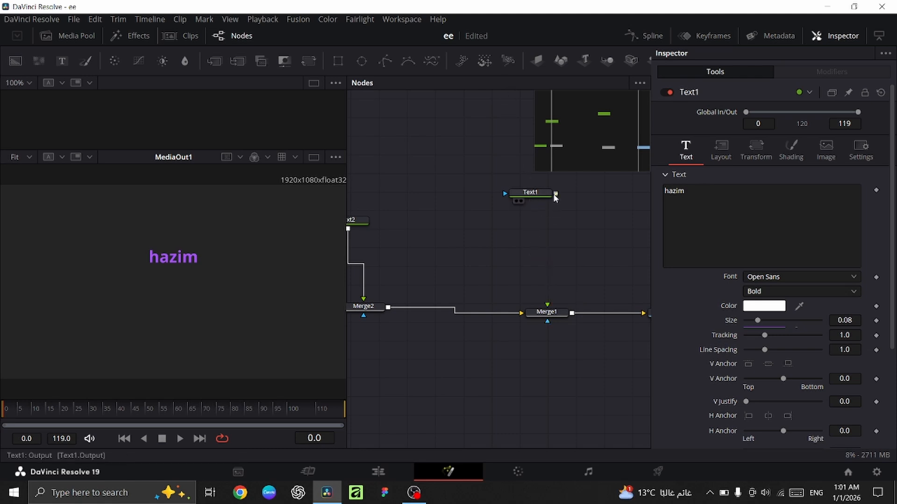
pyautogui.moveTo(556, 195); pyautogui.dragTo(559, 280)
pyautogui.moveTo(555, 193); pyautogui.dragTo(556, 308)
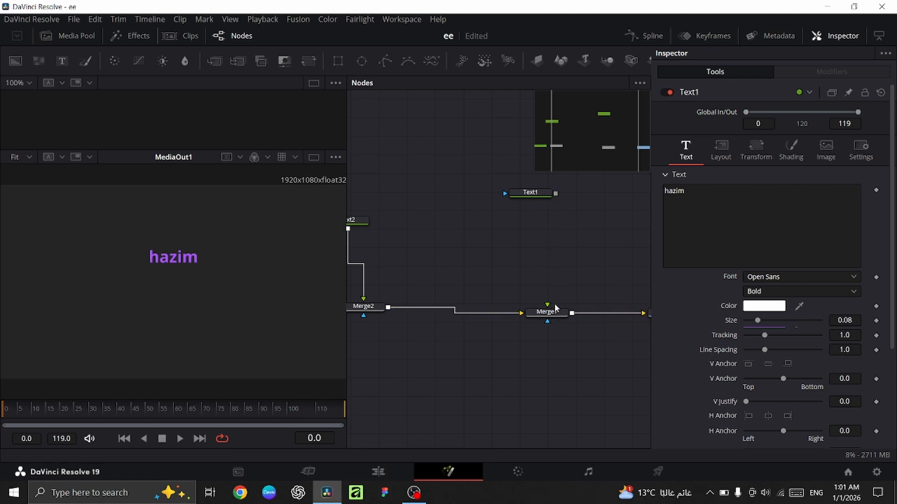
pyautogui.moveTo(556, 193); pyautogui.dragTo(564, 317)
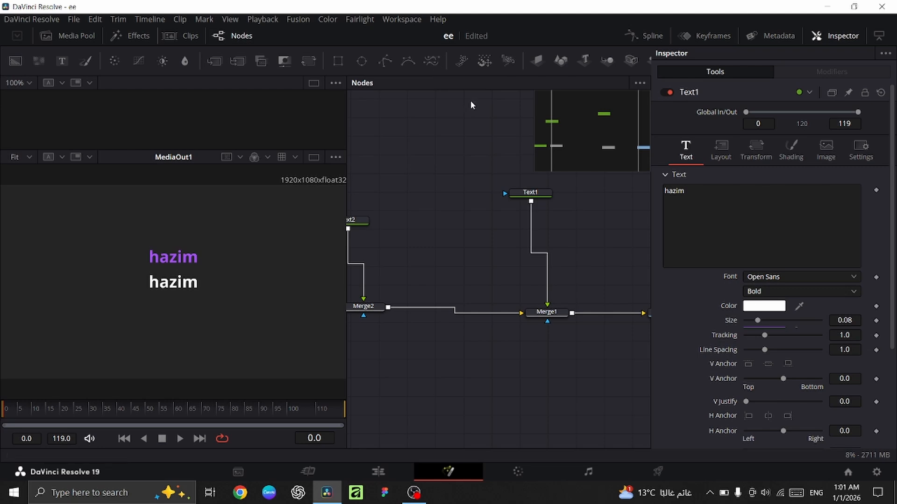
# Step: Attach a Rectangle mask to Merge1's blue effect mask input and narrow its width to about 0.04
pyautogui.moveTo(340, 61); pyautogui.dragTo(548, 321)
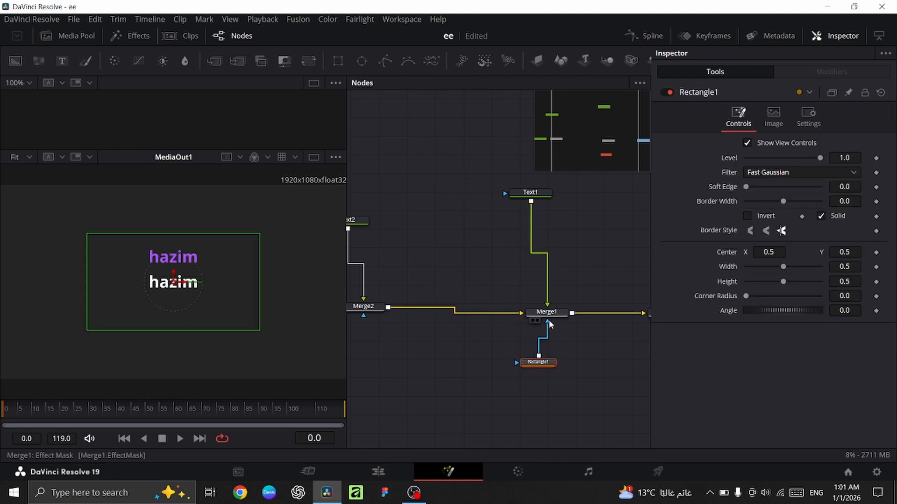
pyautogui.moveTo(260, 273); pyautogui.dragTo(182, 265)
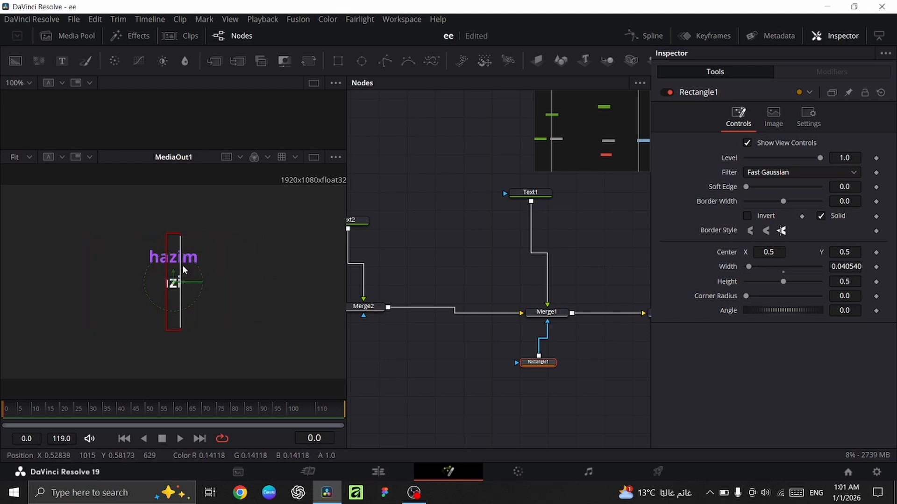
pyautogui.click(440, 218)
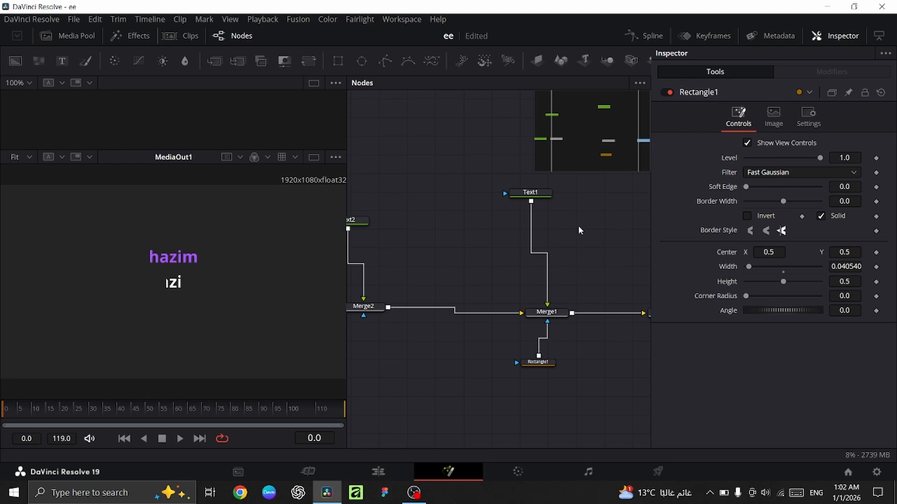
# Step: Nudge Text1 slightly upward and delete the Rectangle1 mask from Merge1
pyautogui.moveTo(536, 194); pyautogui.dragTo(536, 189)
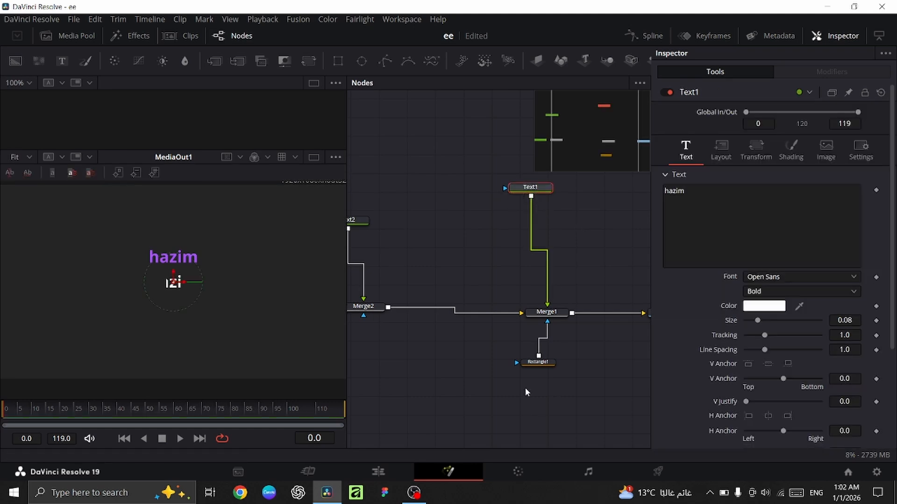
pyautogui.click(539, 365)
pyautogui.press('Delete')
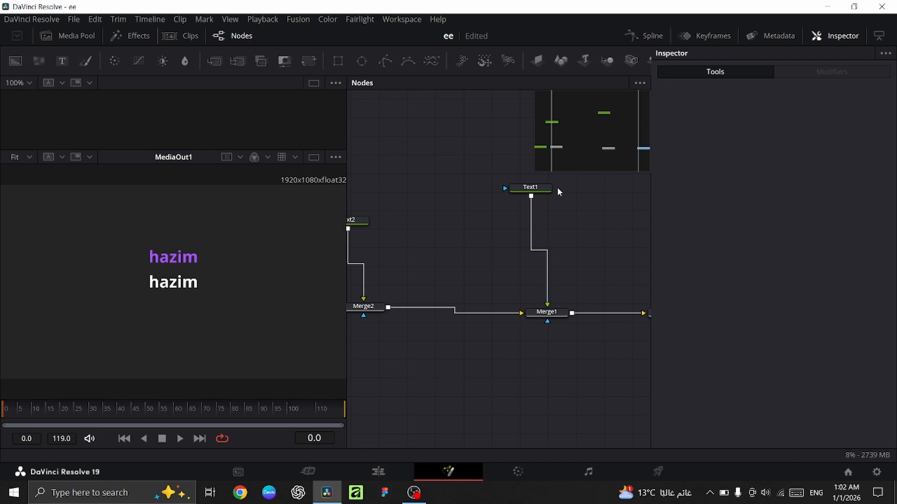
# Step: Add a Text+ node merged with Text1's output, and place the new Merge3 between Text1 and Merge1
pyautogui.moveTo(63, 60); pyautogui.dragTo(529, 198)
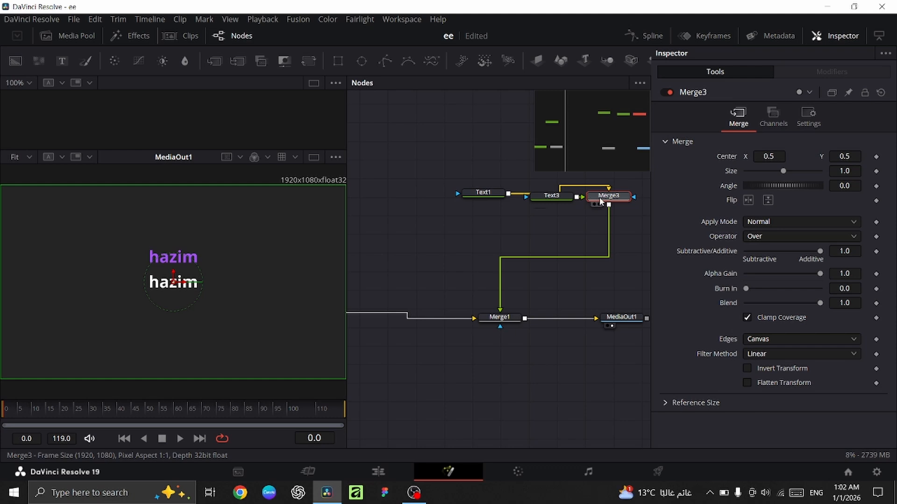
pyautogui.moveTo(602, 201); pyautogui.dragTo(492, 261)
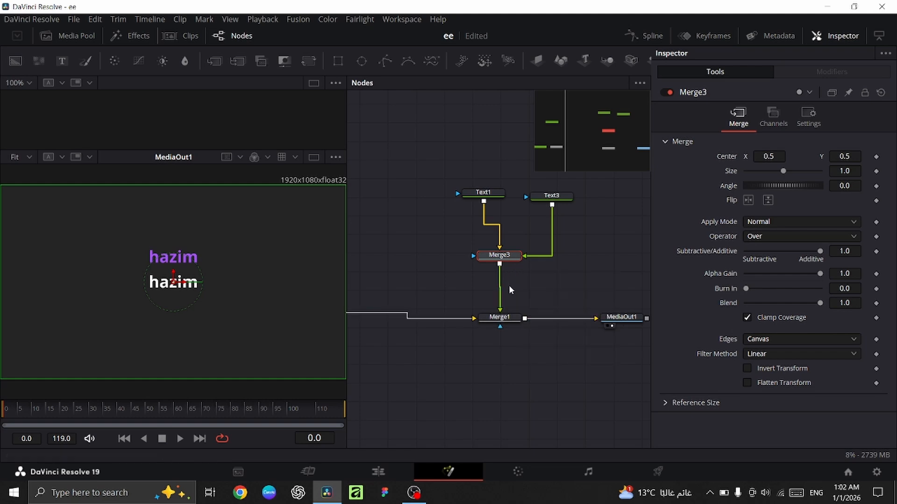
pyautogui.click(507, 318)
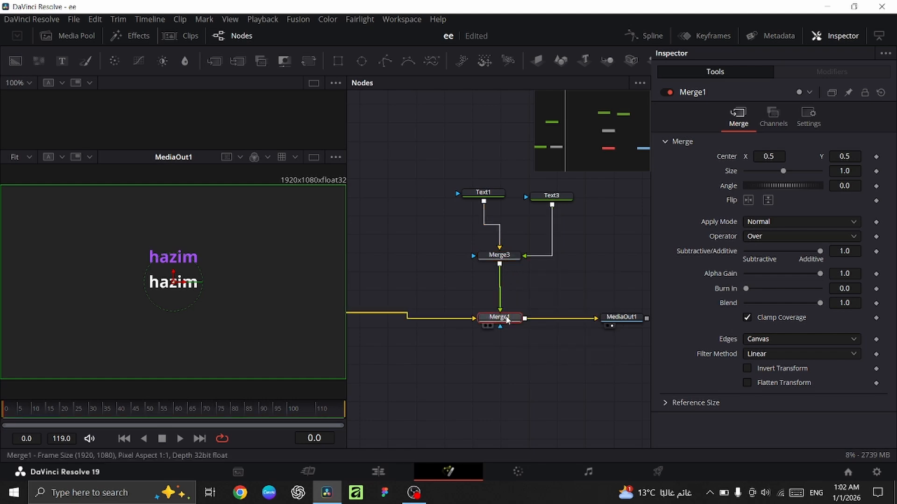
# Step: Enter a different first name as the Text3 node's text
pyautogui.click(552, 195)
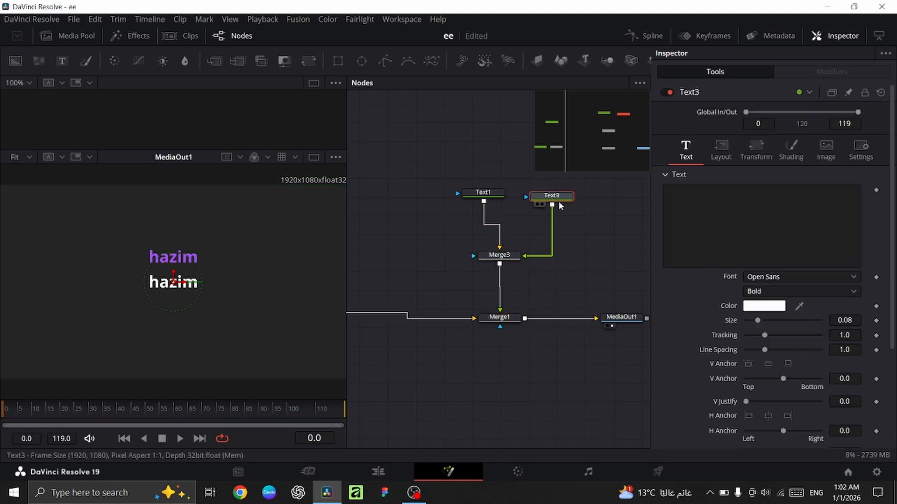
pyautogui.click(796, 222)
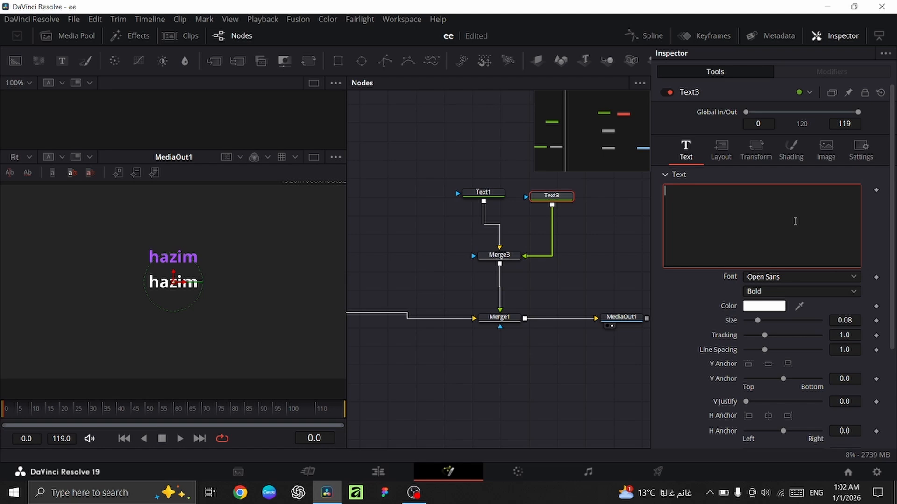
pyautogui.write('mohame')
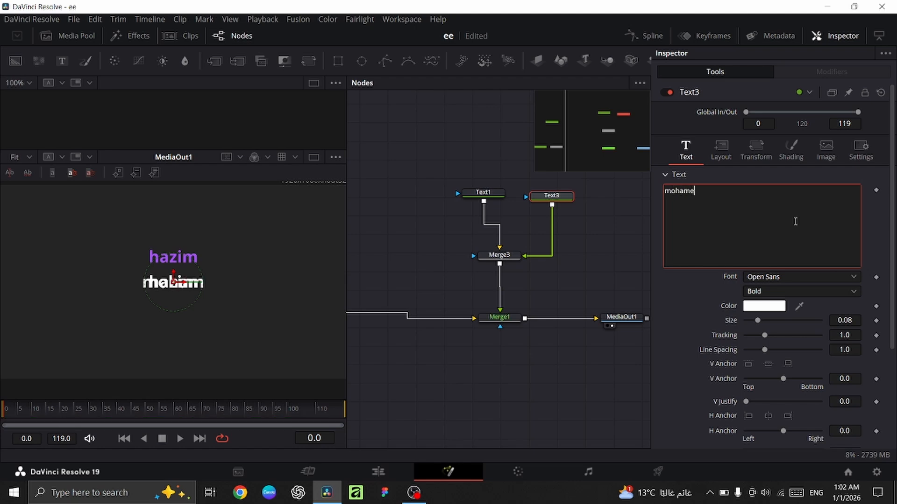
pyautogui.write('d')
pyautogui.click(173, 276)
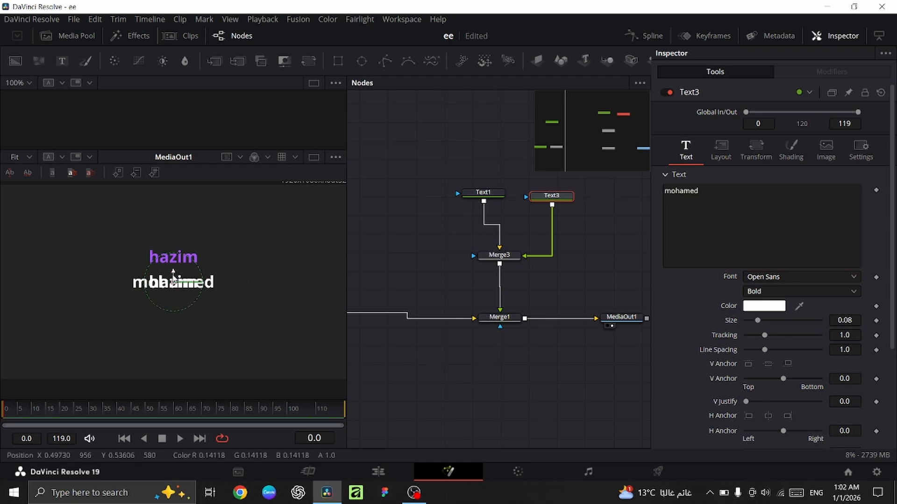
# Step: Move the Text3 text down in the viewer so it sits below the other two text lines
pyautogui.moveTo(173, 275); pyautogui.dragTo(173, 301)
# Step: Try scaling Merge1 to about 0.47 and lowering its blend, restoring both values to 1.0
pyautogui.click(508, 319)
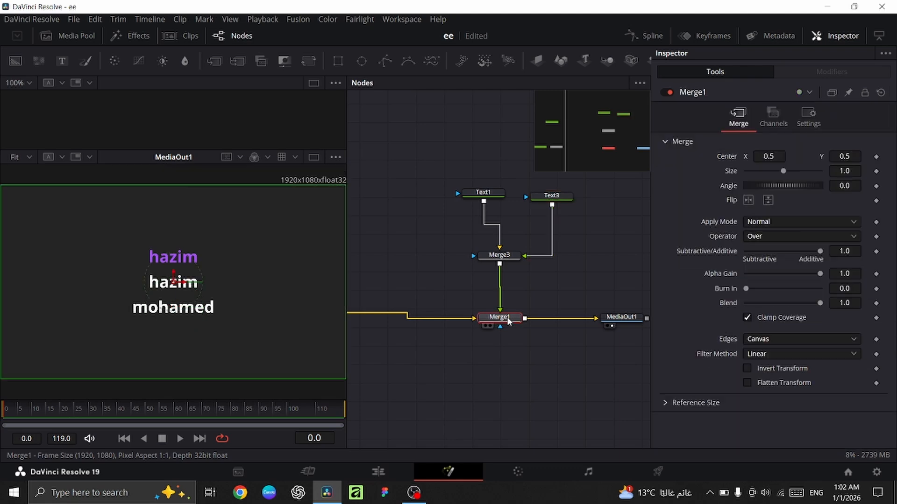
pyautogui.moveTo(786, 167); pyautogui.dragTo(766, 168)
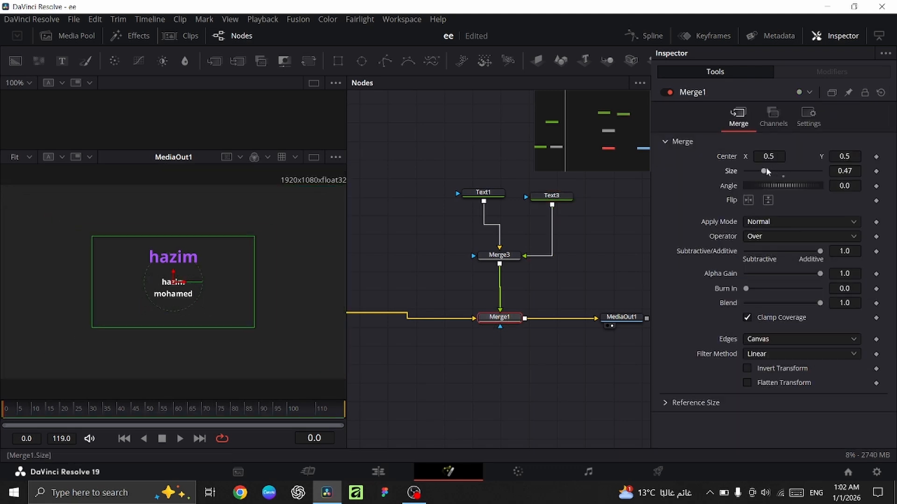
pyautogui.click(783, 177)
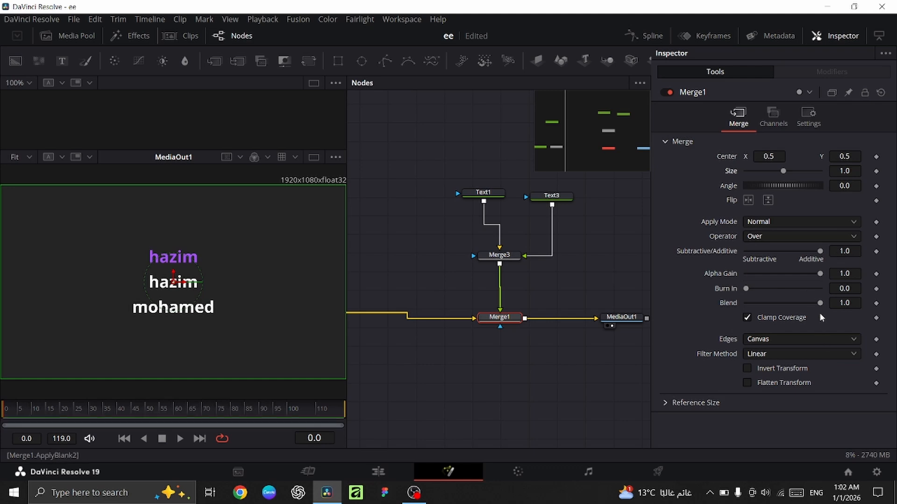
pyautogui.moveTo(820, 302); pyautogui.dragTo(876, 302)
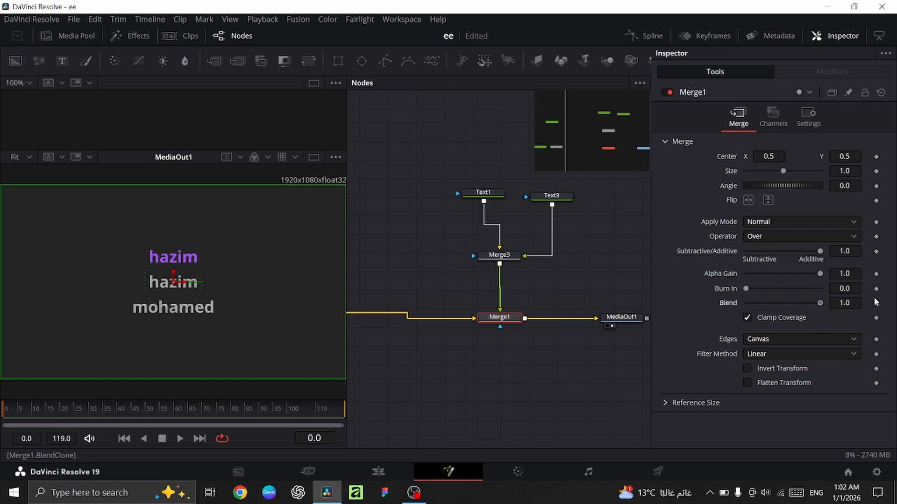
# Step: Set Merge3's blend to 0.0 and reposition the Merge3 node slightly above Merge1
pyautogui.click(514, 258)
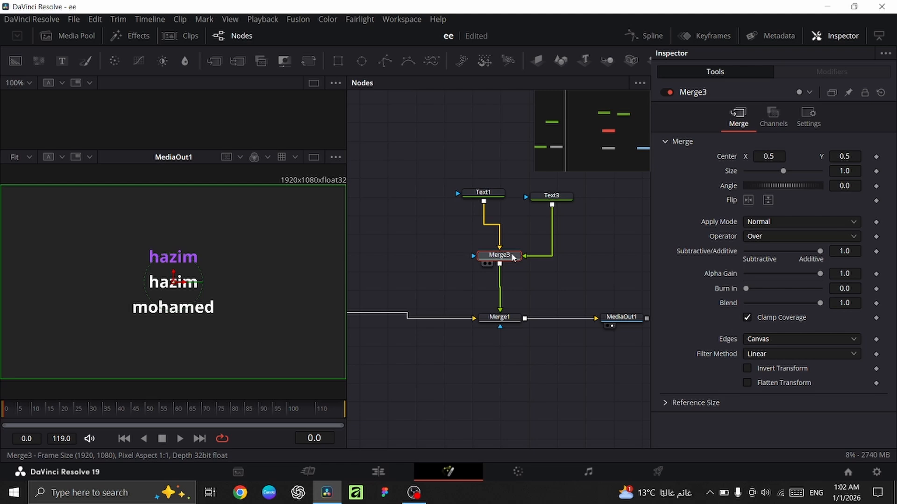
pyautogui.moveTo(514, 258); pyautogui.dragTo(530, 261)
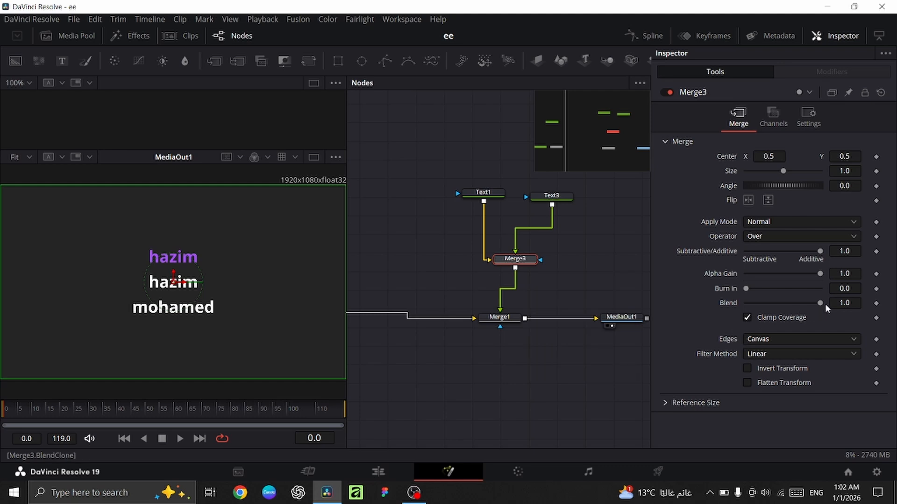
pyautogui.moveTo(819, 303); pyautogui.dragTo(620, 329)
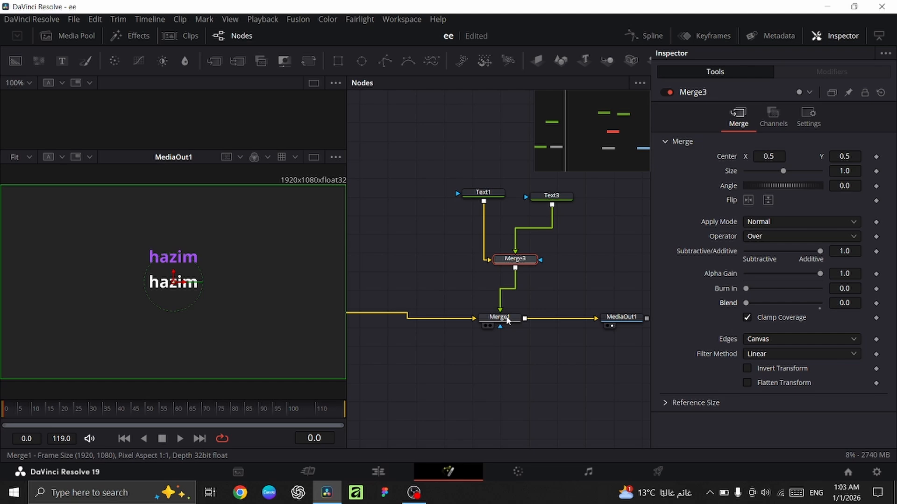
pyautogui.moveTo(508, 320)
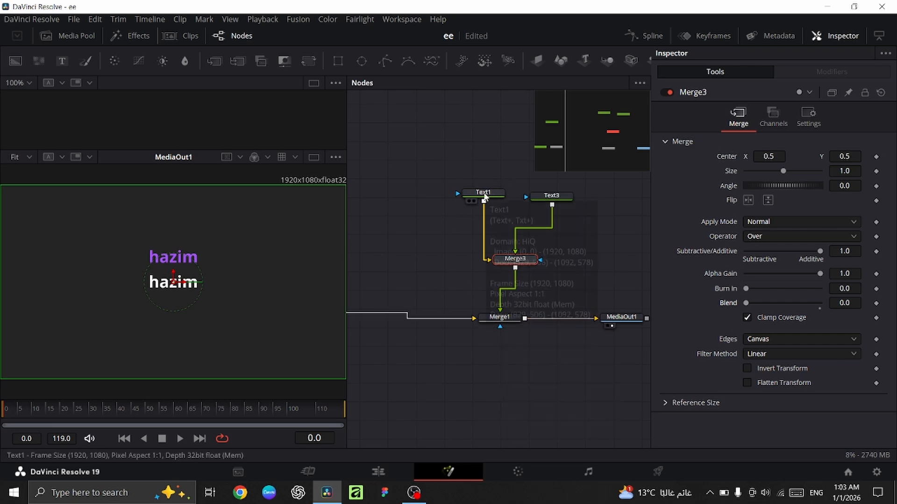
pyautogui.moveTo(486, 196)
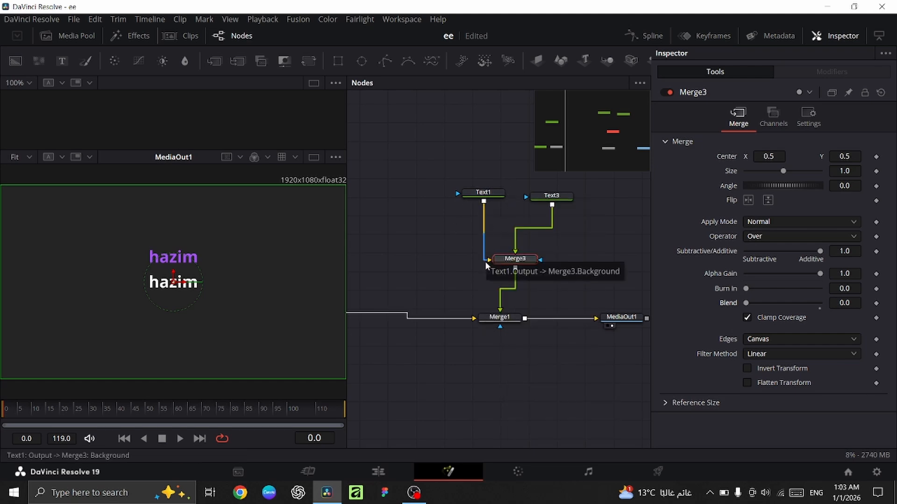
pyautogui.moveTo(504, 267)
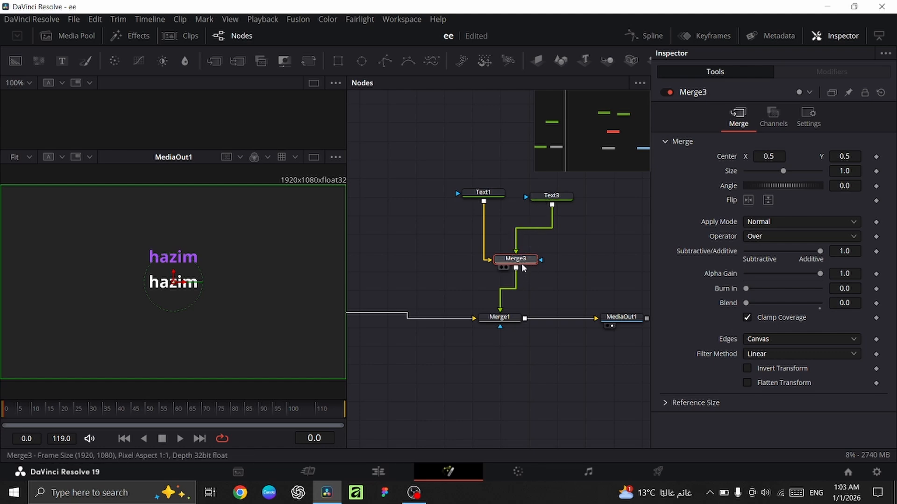
pyautogui.moveTo(526, 265); pyautogui.dragTo(496, 286)
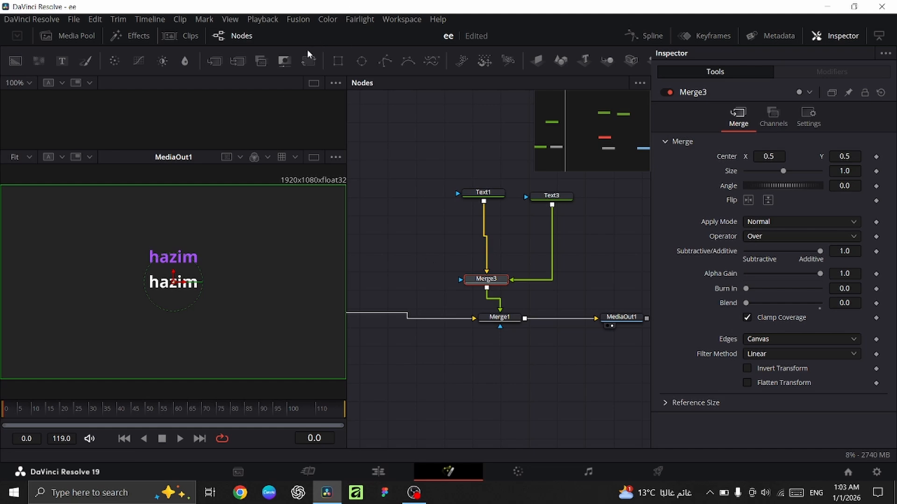
# Step: Attach a Rectangle mask to Merge3's blue effect mask input and narrow its width to about 0.05
pyautogui.moveTo(338, 60); pyautogui.dragTo(467, 280)
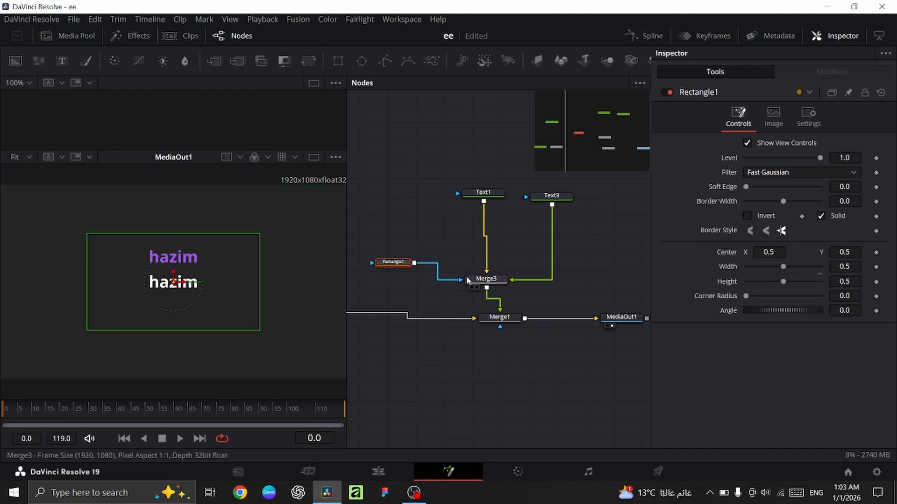
pyautogui.click(482, 280)
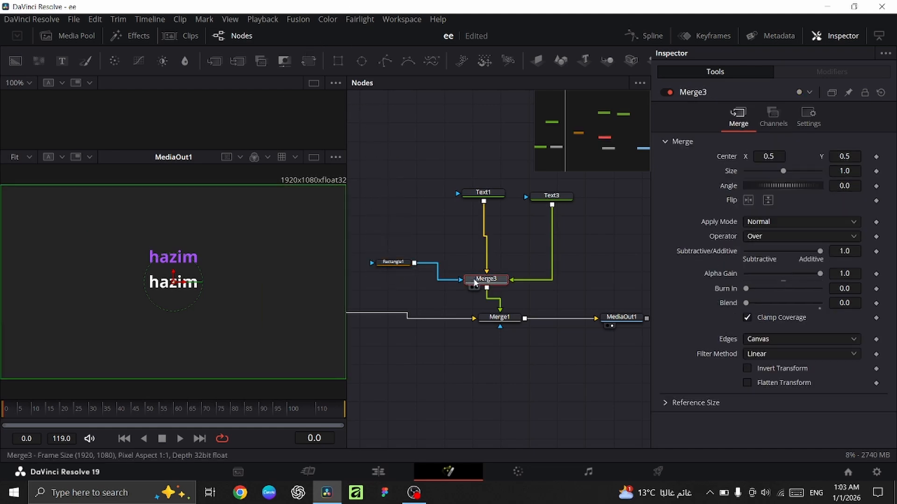
pyautogui.click(401, 264)
pyautogui.moveTo(260, 301); pyautogui.dragTo(186, 315)
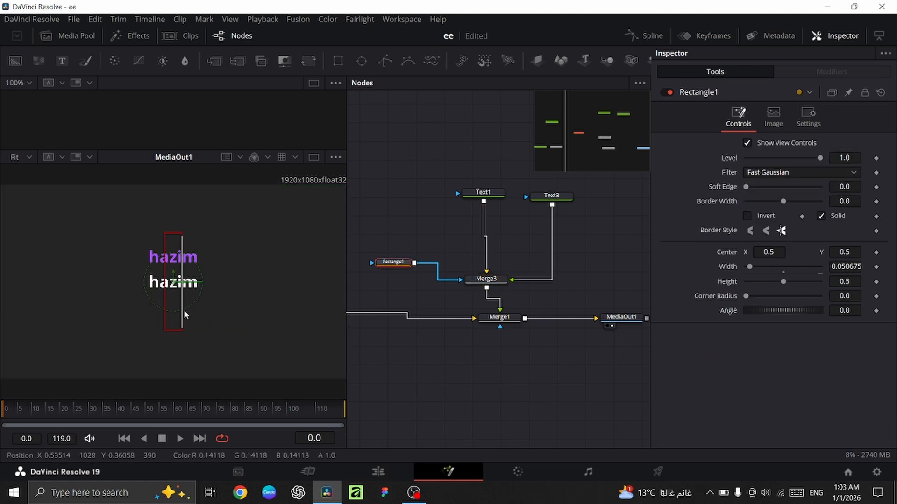
# Step: Raise Merge3's blend to full and widen the Rectangle1 mask to about 0.38 to cover the whole text
pyautogui.click(497, 284)
pyautogui.moveTo(746, 304); pyautogui.dragTo(844, 299)
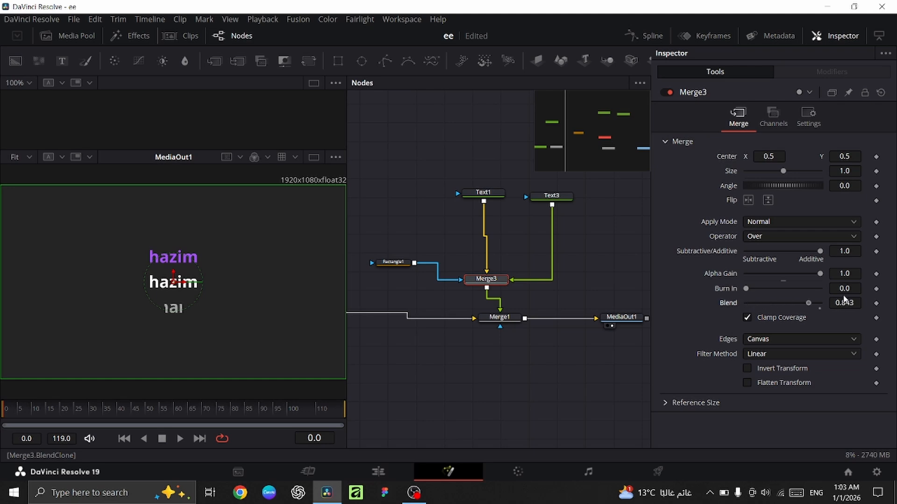
pyautogui.click(394, 264)
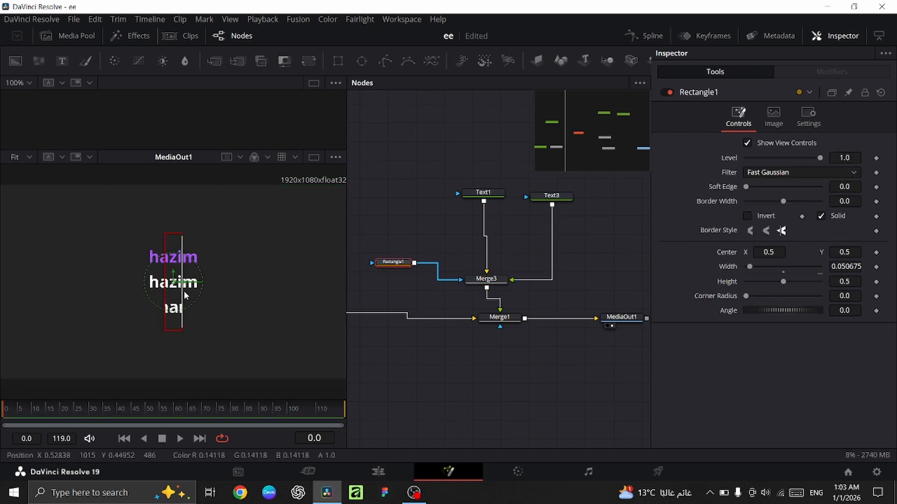
pyautogui.moveTo(184, 291); pyautogui.dragTo(241, 288)
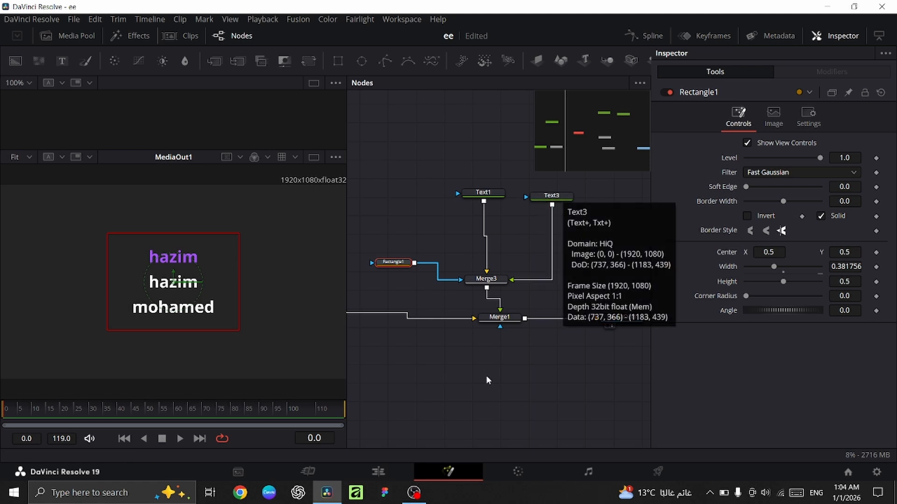
# Step: Bring the download-removebg-preview.png image from the Media Pool into the node graph above Text2
pyautogui.hscroll(-3, 500, 329)
pyautogui.hscroll(-7, 500, 327)
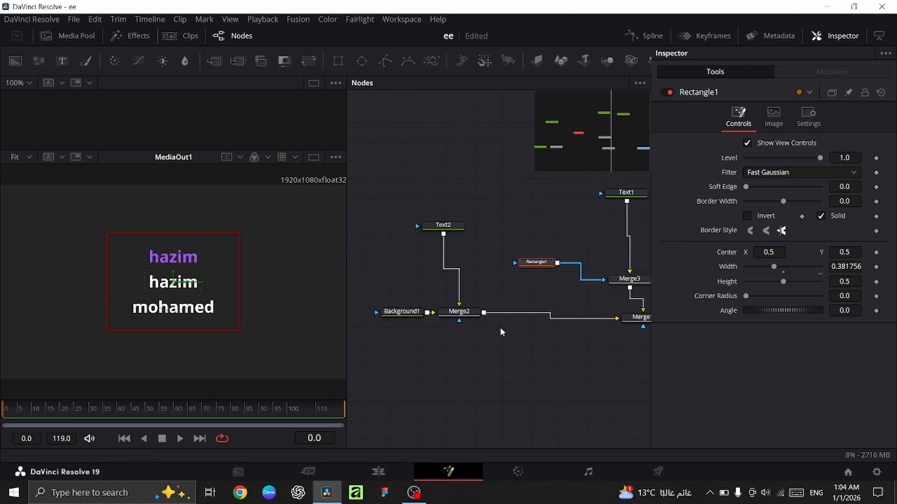
pyautogui.hscroll(5, 595, 190)
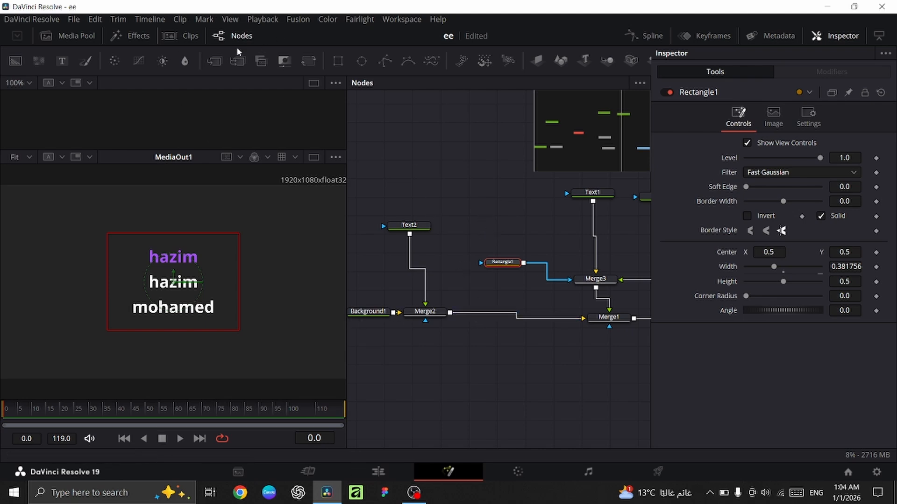
pyautogui.click(70, 35)
pyautogui.moveTo(130, 252); pyautogui.dragTo(414, 202)
pyautogui.click(77, 37)
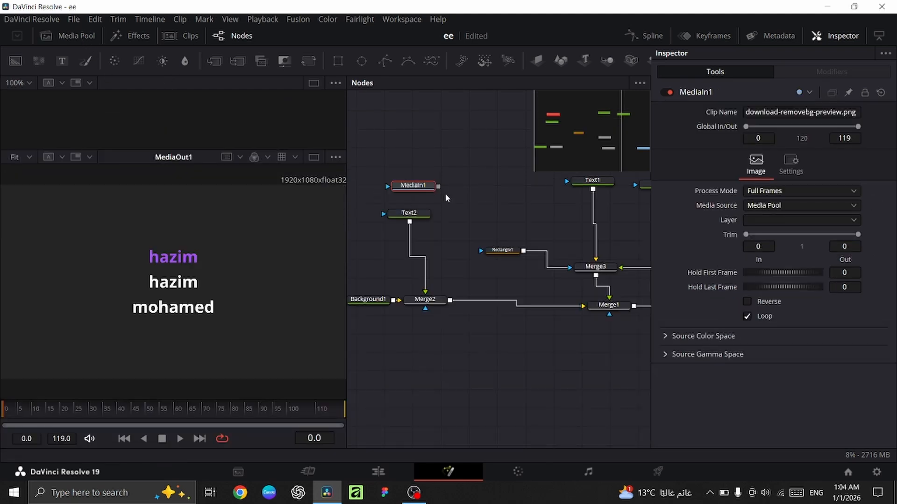
# Step: Delete the Text2 node and the Merge2 node that follows Background1
pyautogui.click(422, 214)
pyautogui.press('Delete')
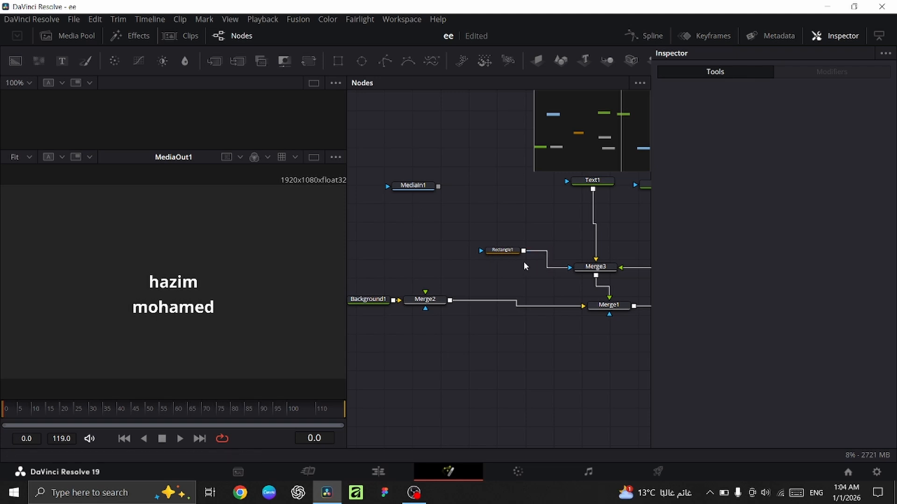
pyautogui.hscroll(-3, 483, 257)
pyautogui.click(480, 306)
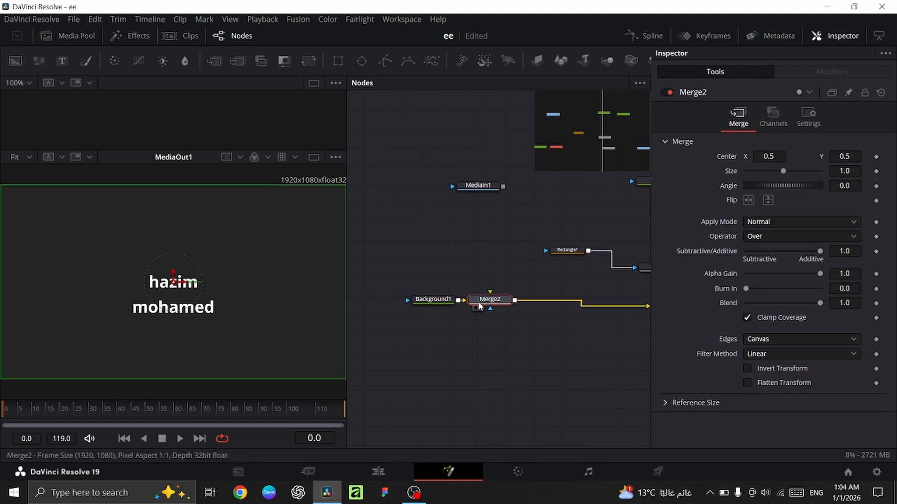
pyautogui.press('Delete')
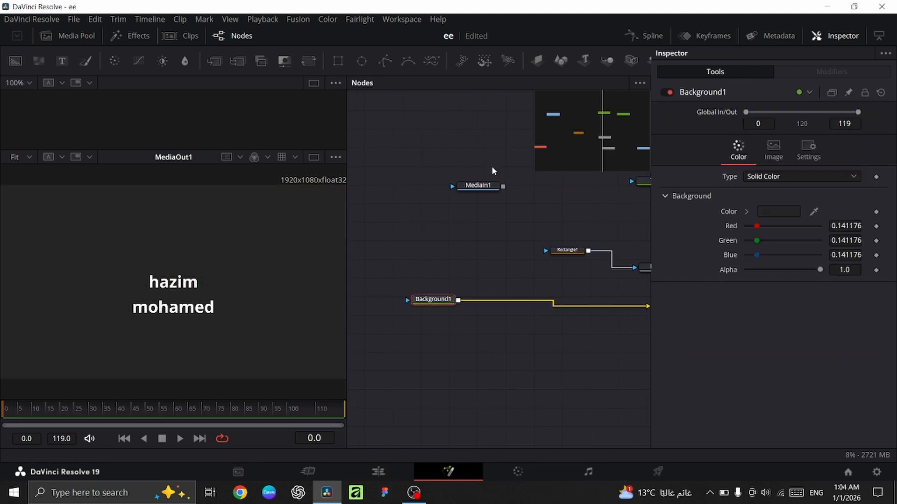
# Step: Connect MediaIn1's output to Background1's output to merge the image over the background
pyautogui.click(487, 185)
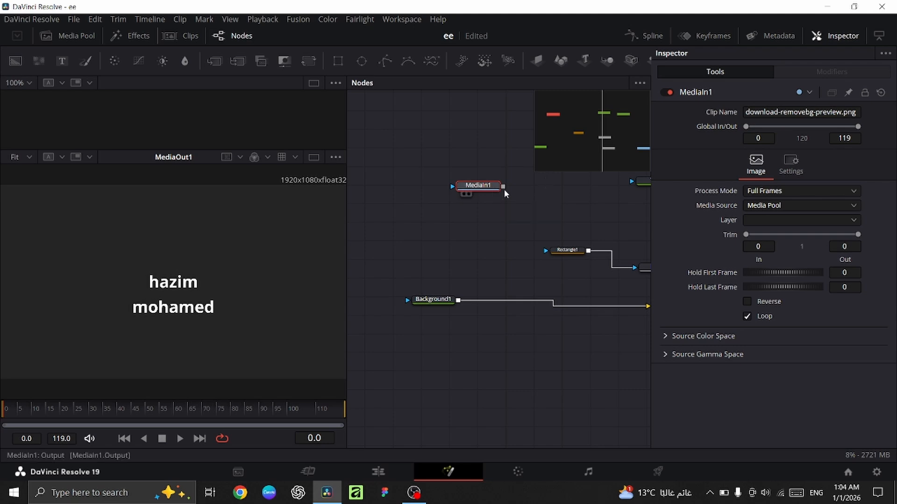
pyautogui.moveTo(504, 189); pyautogui.dragTo(504, 210)
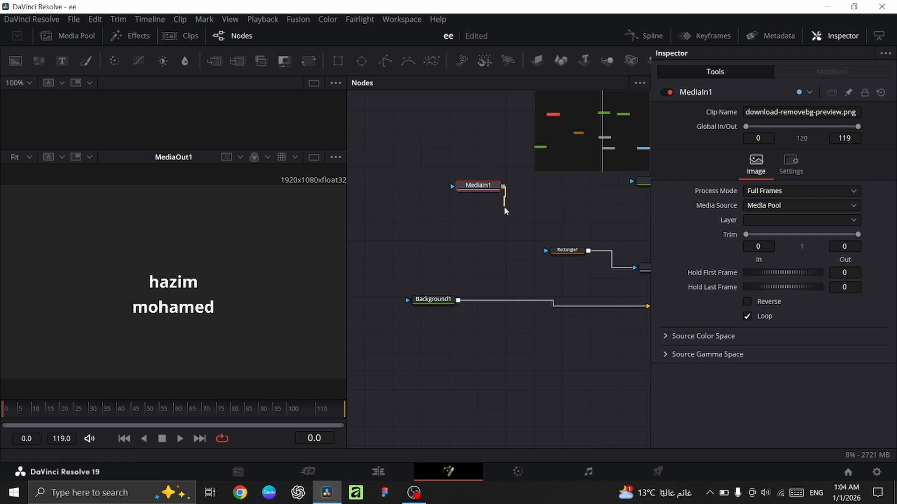
pyautogui.moveTo(490, 248); pyautogui.dragTo(459, 301)
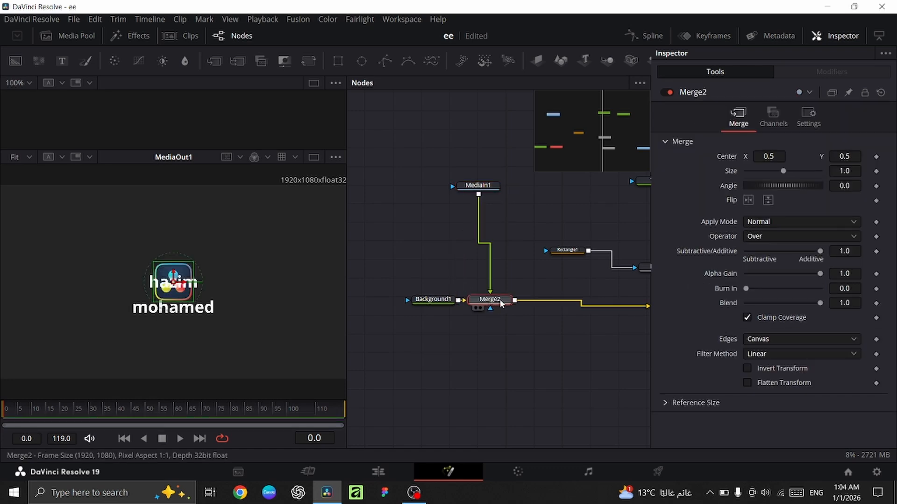
# Step: Move Background1 farther from Merge2 and shift MediaIn1 up and away to spread out the nodes
pyautogui.hscroll(-2, 478, 221)
pyautogui.moveTo(489, 305); pyautogui.dragTo(435, 309)
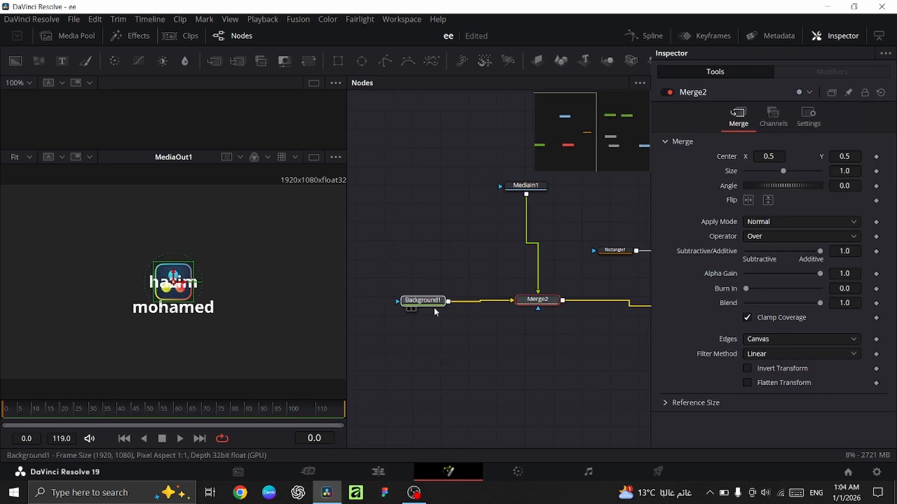
pyautogui.click(433, 308)
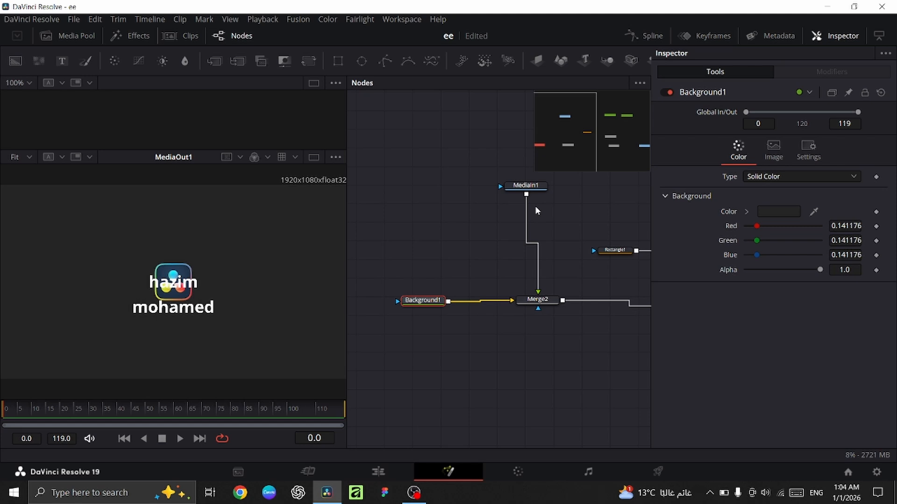
pyautogui.moveTo(537, 186); pyautogui.dragTo(500, 176)
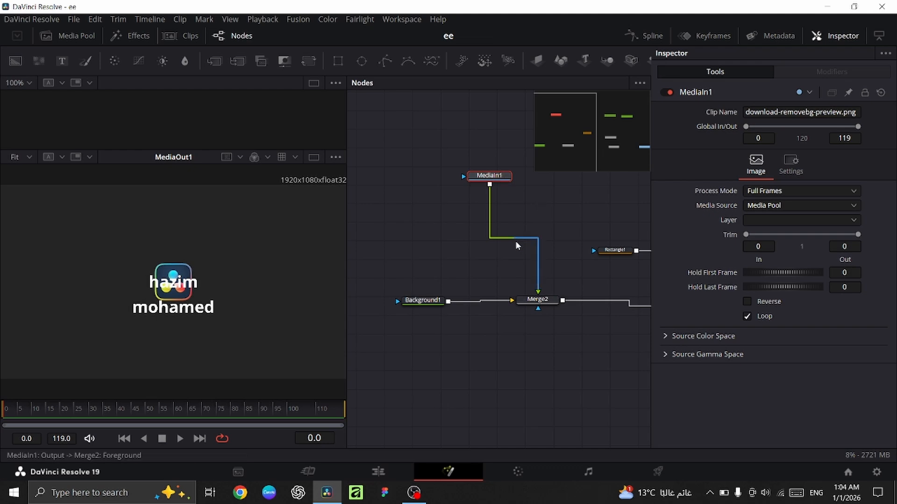
# Step: Insert a Blur node after Background1, set its blur size to about 30.7, and delete it again
pyautogui.hscroll(-2, 517, 253)
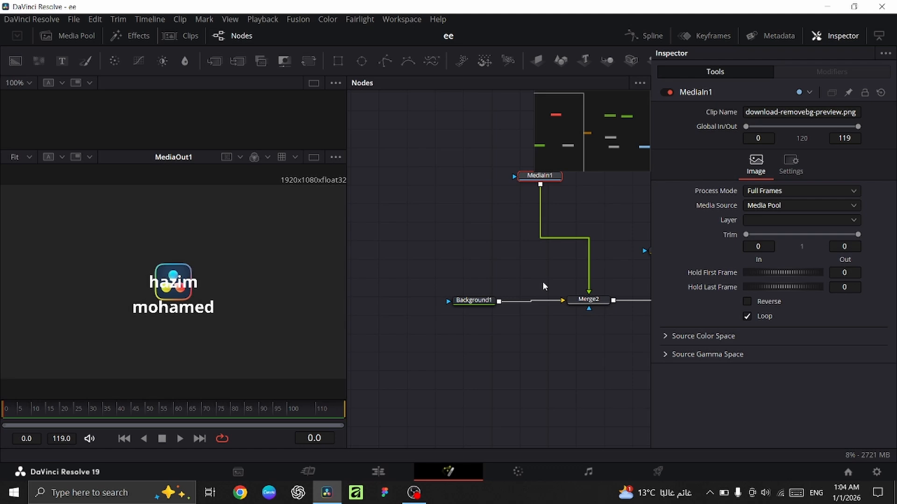
pyautogui.click(489, 302)
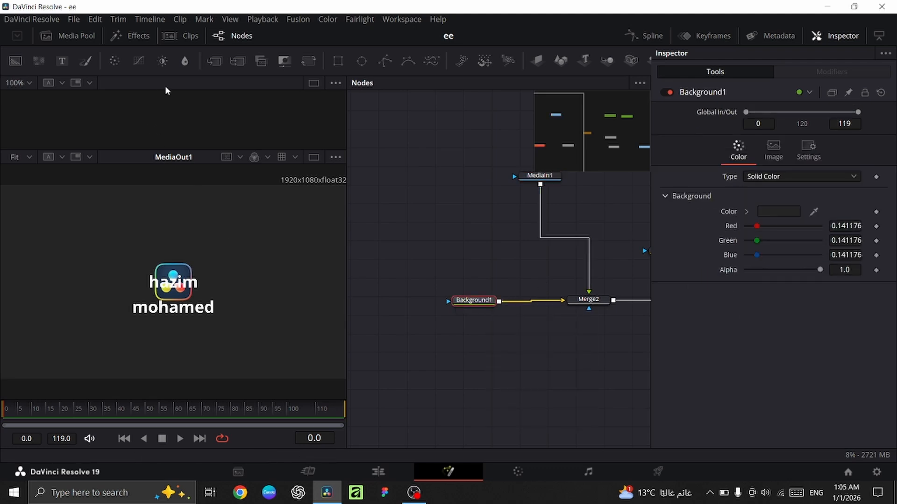
pyautogui.click(186, 63)
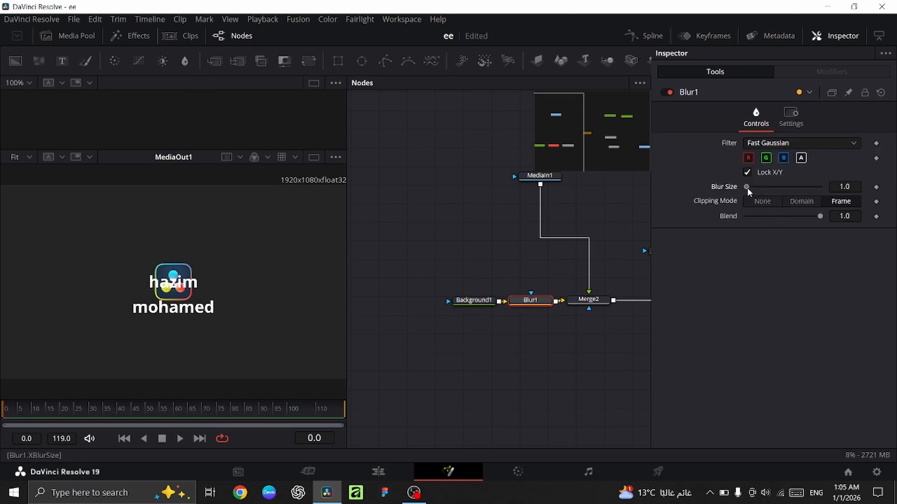
pyautogui.moveTo(747, 188); pyautogui.dragTo(761, 206)
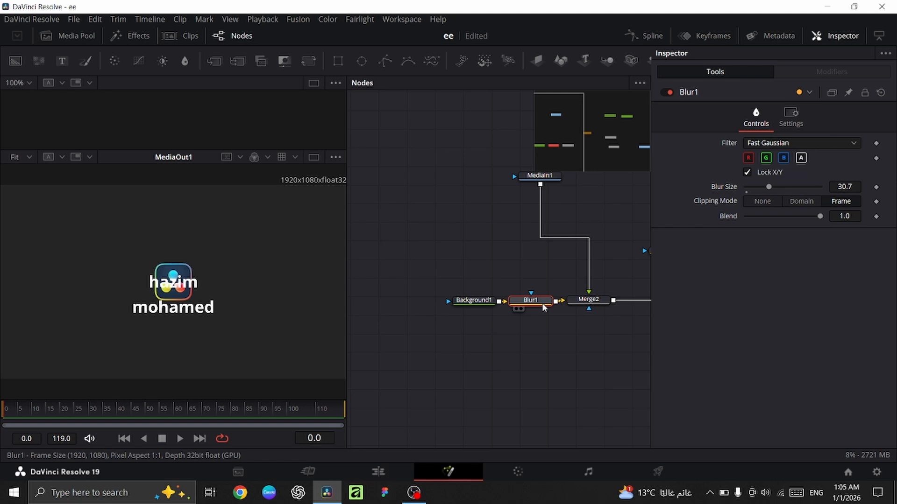
pyautogui.press('Delete')
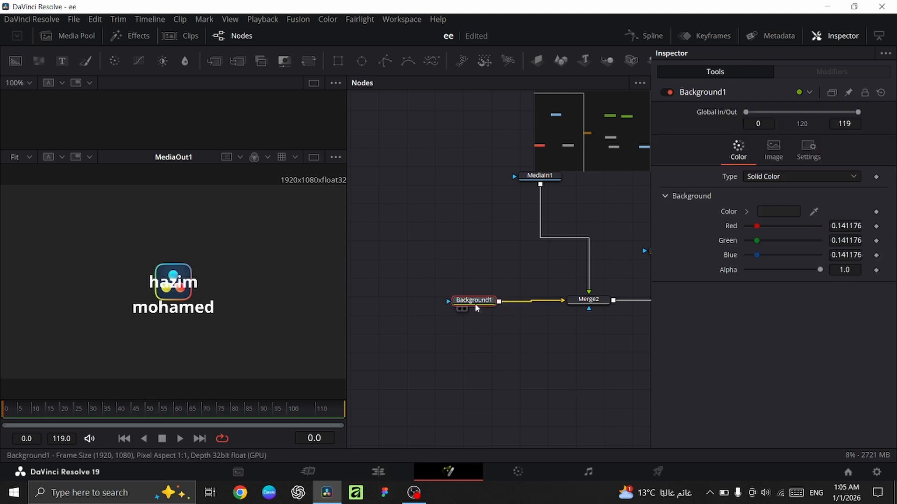
# Step: Insert a Glow node after Background1, set its glow size to 57.5 and glow to 0.921, and delete it again
pyautogui.hotkey('shift', 'space')
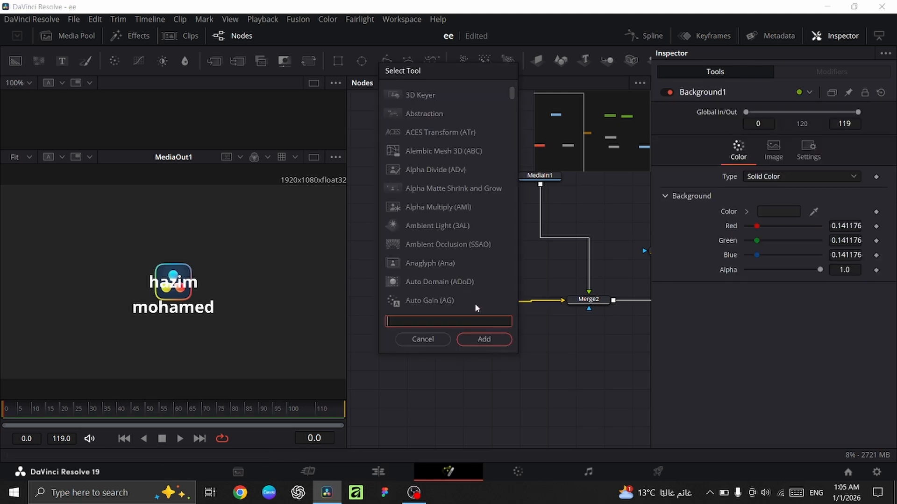
pyautogui.scroll(-15, 444, 204)
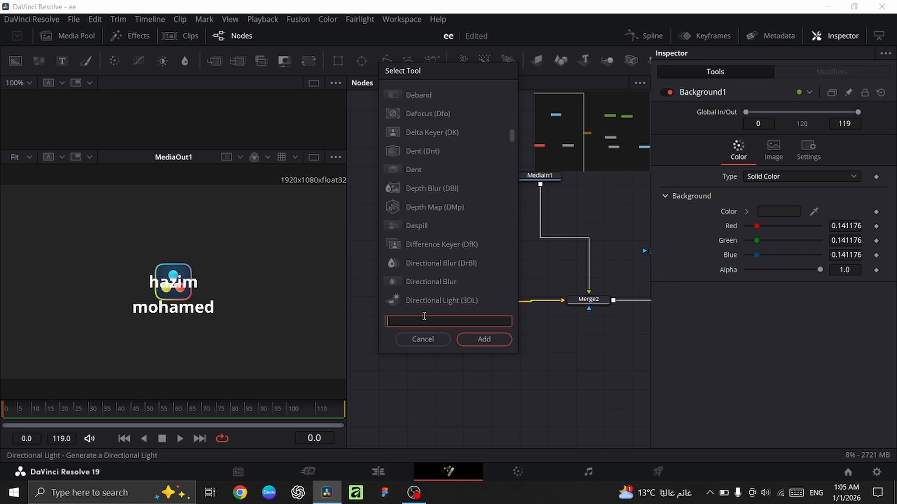
pyautogui.write('glo')
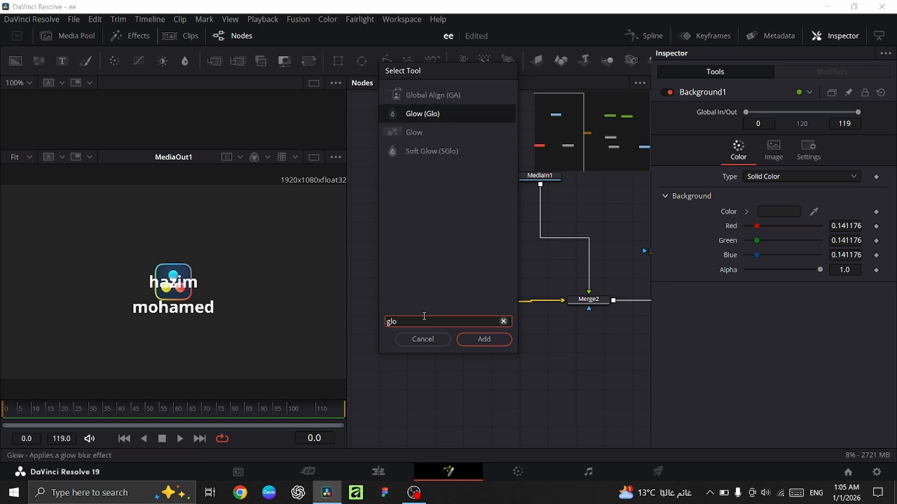
pyautogui.press('Return')
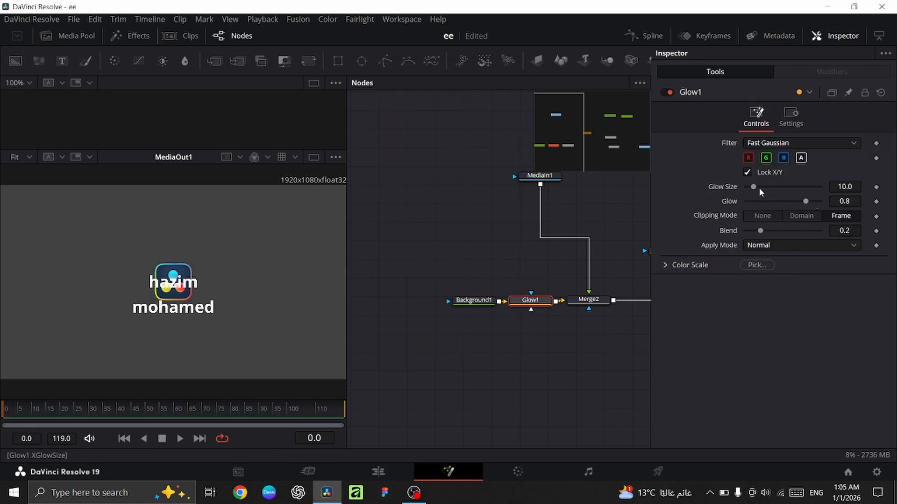
pyautogui.moveTo(753, 186); pyautogui.dragTo(817, 200)
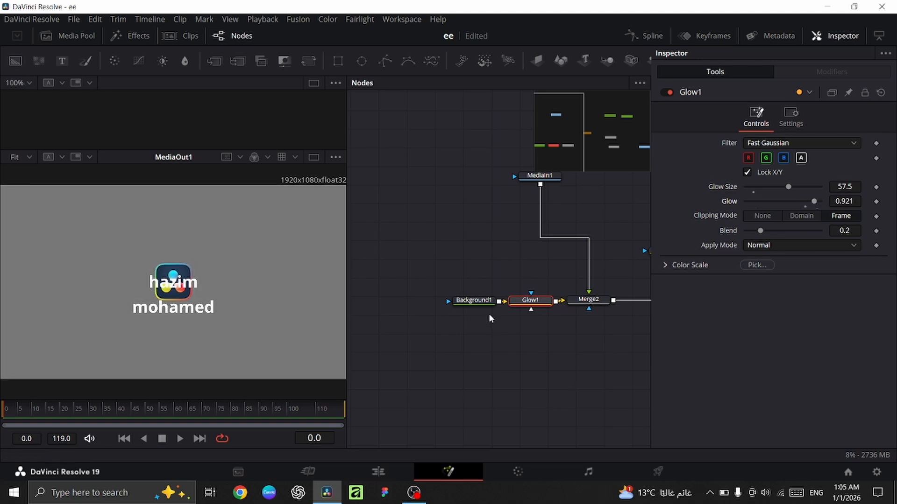
pyautogui.moveTo(524, 304); pyautogui.dragTo(527, 305)
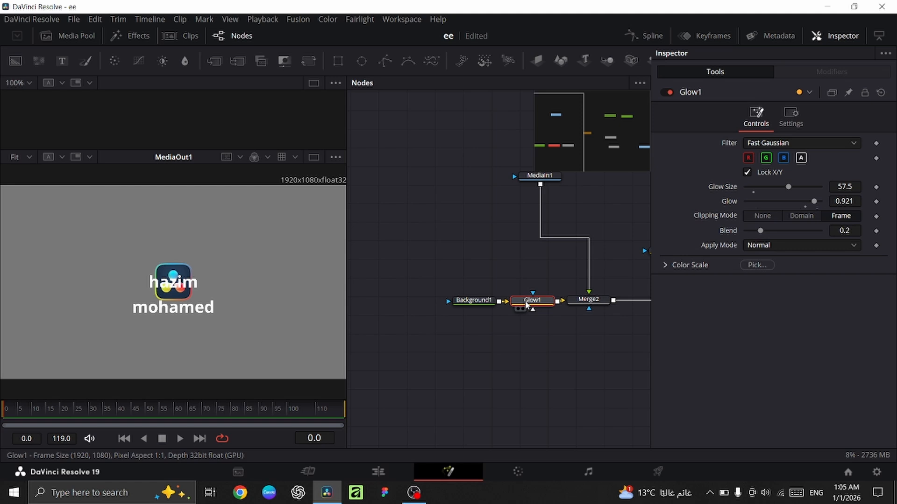
pyautogui.press('Delete')
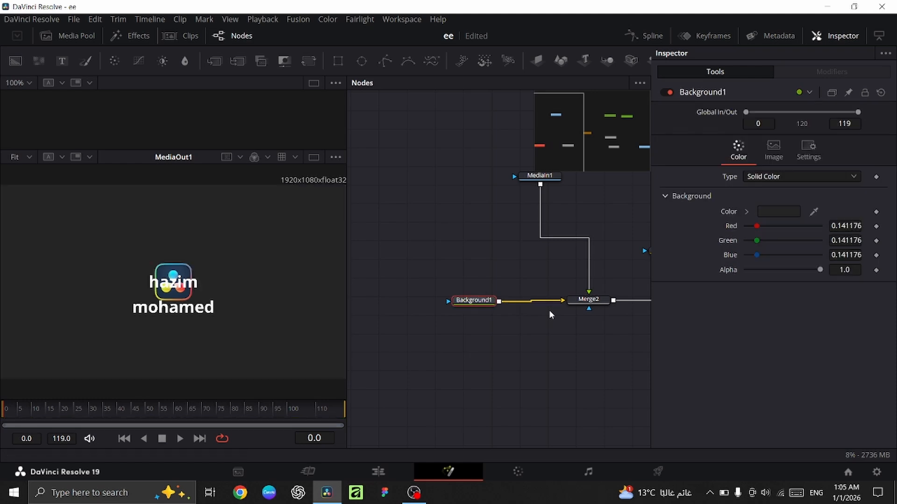
# Step: Make Background1 fully transparent by setting alpha to 0.0, and set its red, green and blue values to 0.0
pyautogui.click(584, 300)
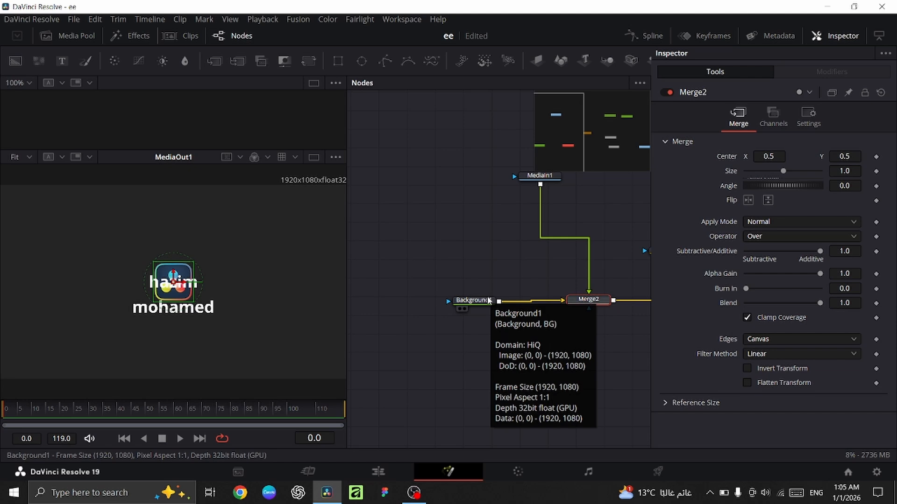
pyautogui.hscroll(3, 604, 309)
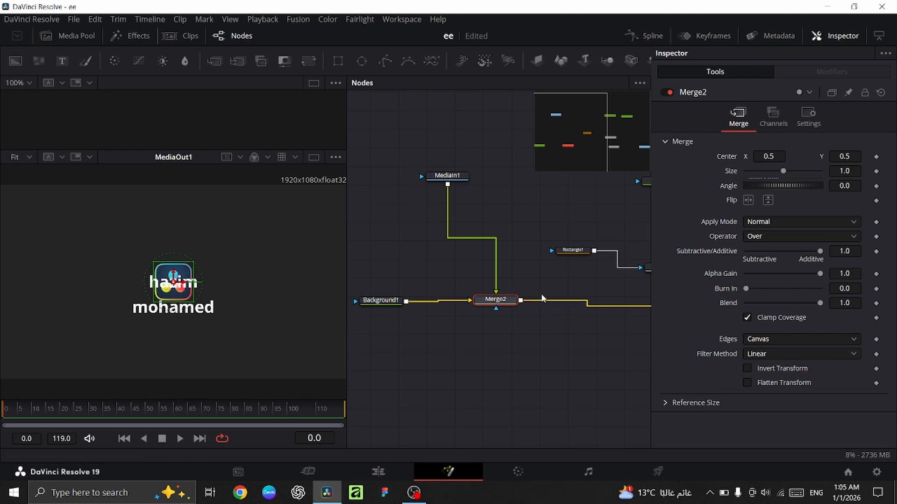
pyautogui.click(391, 304)
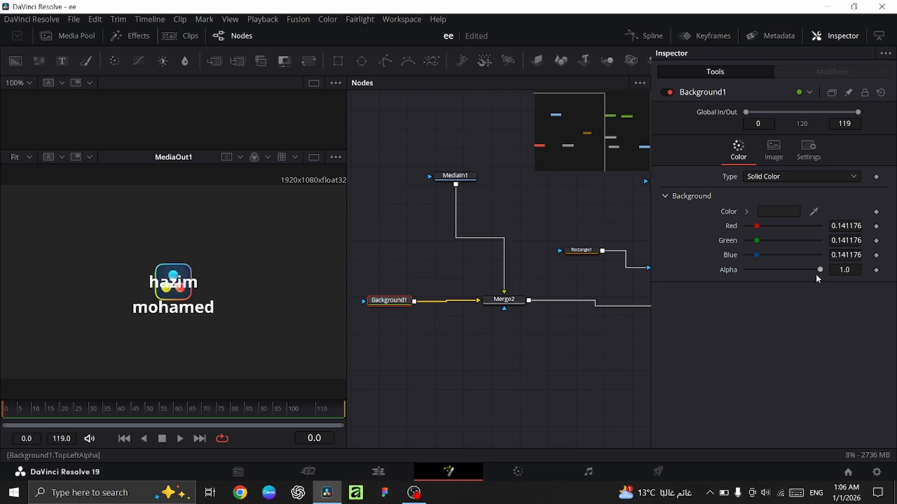
pyautogui.moveTo(820, 271); pyautogui.dragTo(652, 277)
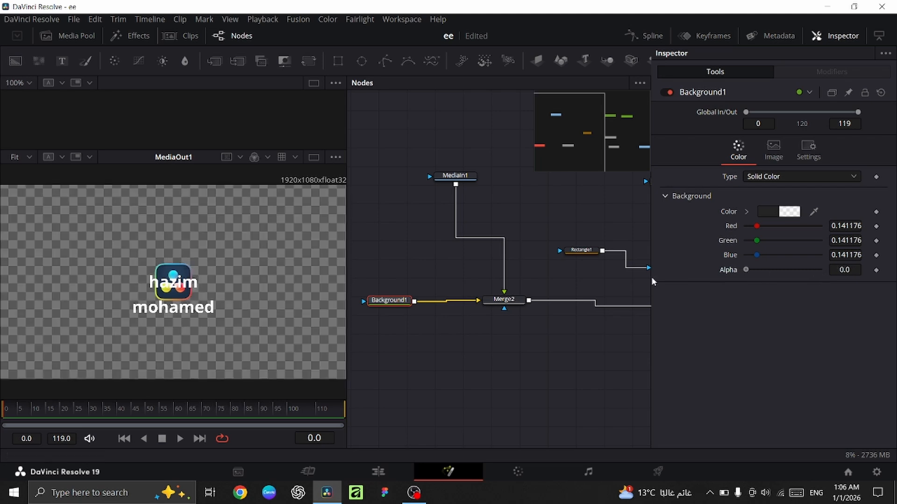
pyautogui.moveTo(757, 255); pyautogui.dragTo(744, 228)
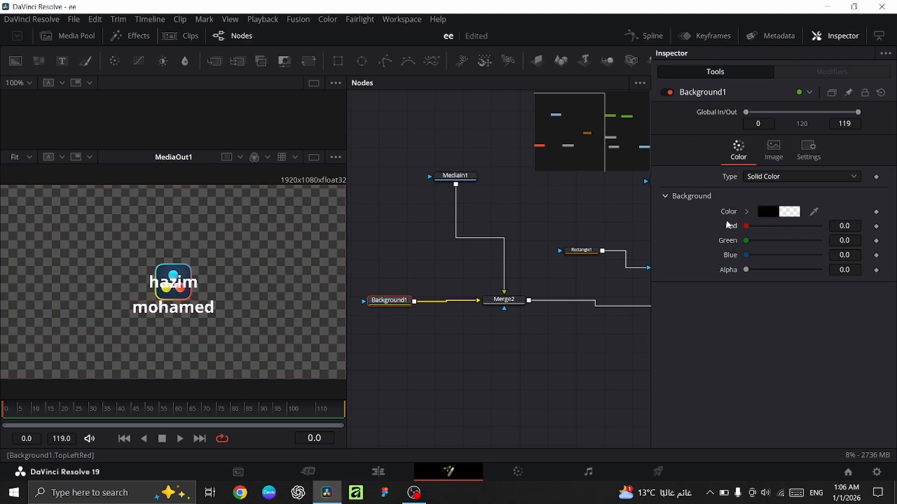
# Step: On the Edit page, move the Fusion composition up to track V2 and place the logo image beneath it on V1
pyautogui.click(402, 474)
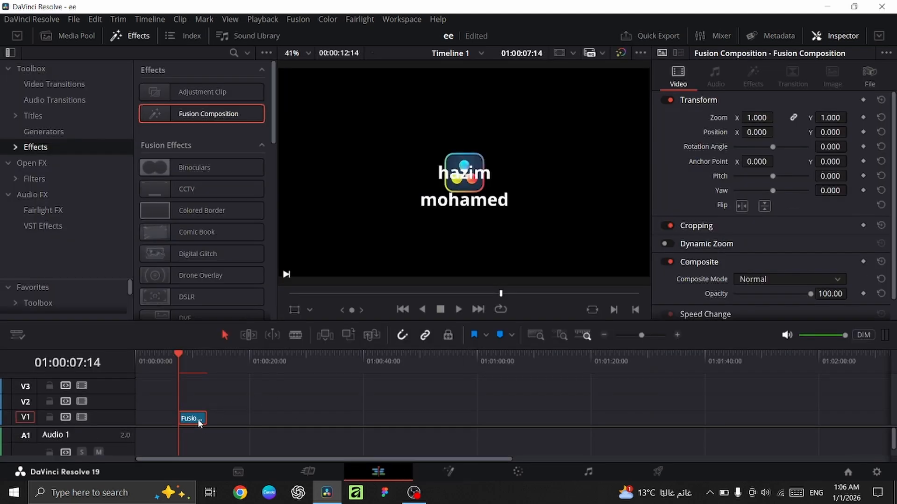
pyautogui.moveTo(198, 423); pyautogui.dragTo(199, 405)
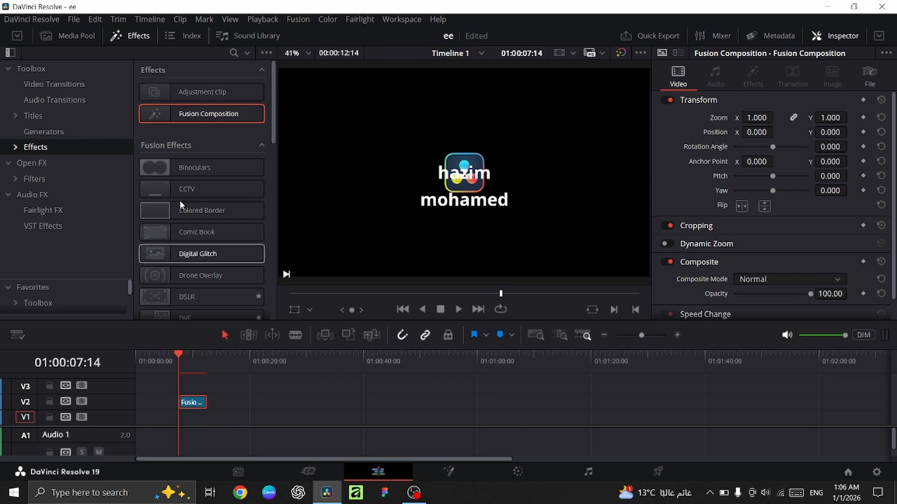
pyautogui.click(68, 33)
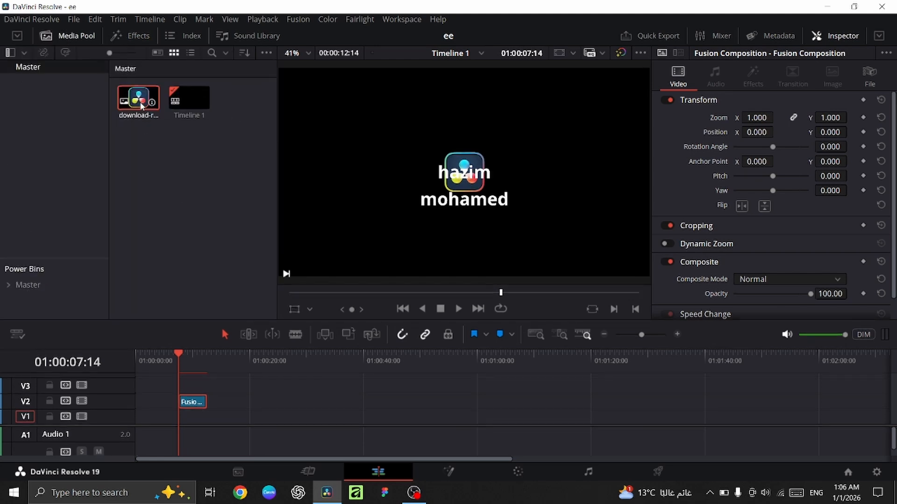
pyautogui.moveTo(143, 106); pyautogui.dragTo(184, 410)
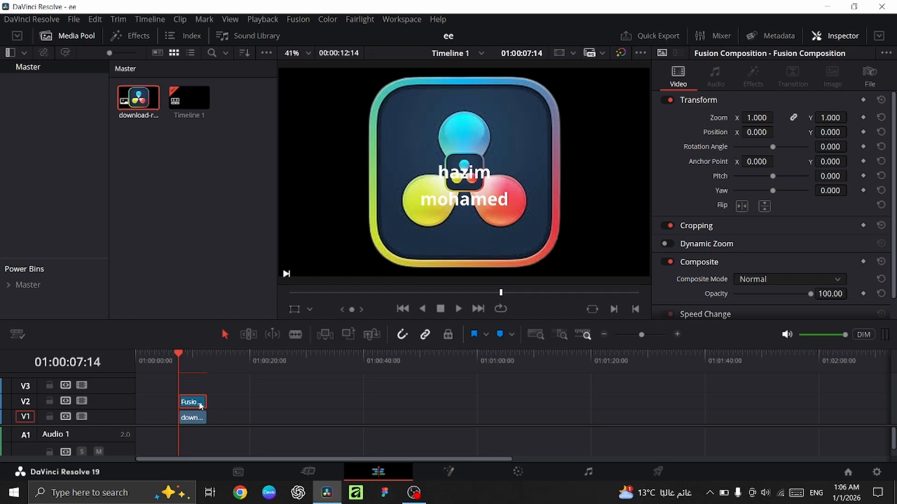
# Step: Delete the logo image clip from track V1 and return to the Fusion page of the composition
pyautogui.click(194, 418)
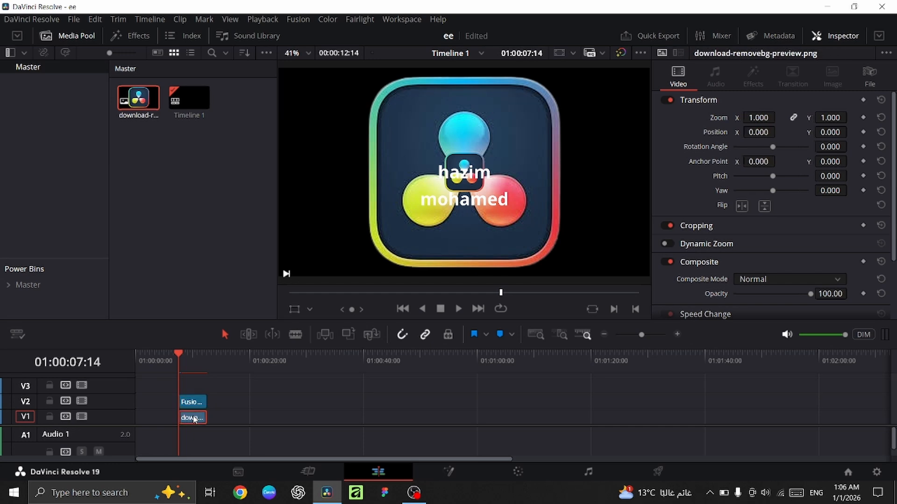
pyautogui.press('Delete')
pyautogui.rightClick(192, 405)
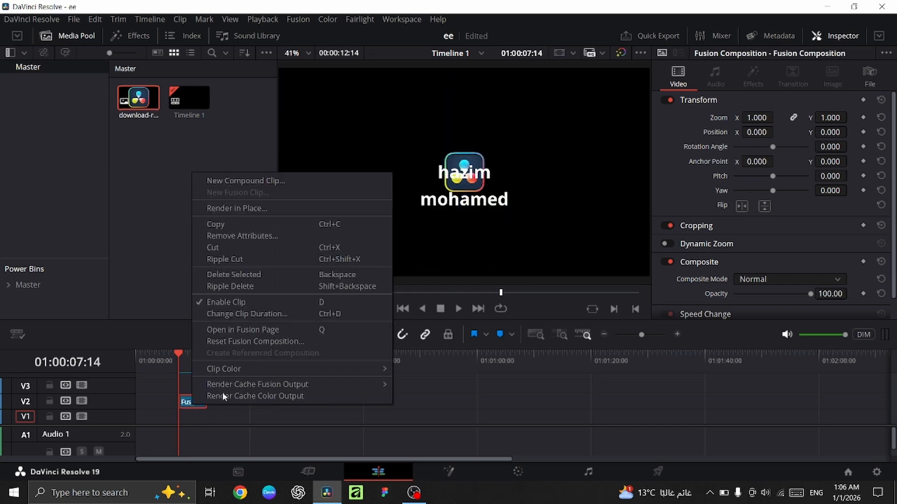
pyautogui.click(461, 473)
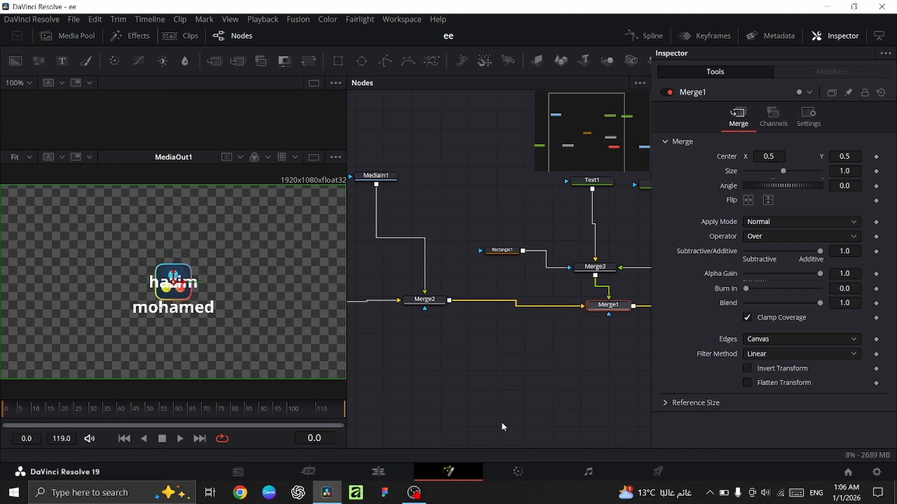
# Step: Set Background1's alpha to 1.0 so the background is opaque
pyautogui.scroll(2, 600, 417)
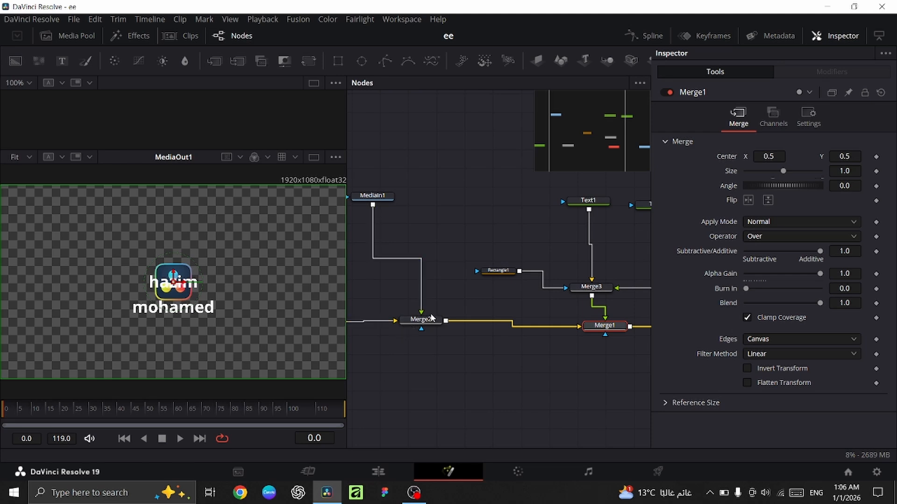
pyautogui.hscroll(-3, 430, 316)
pyautogui.click(363, 323)
pyautogui.hscroll(-1, 363, 323)
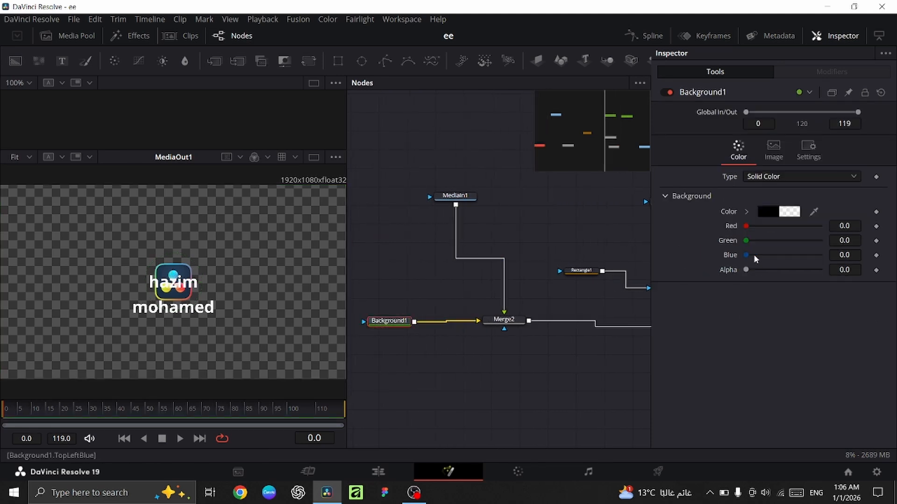
pyautogui.hscroll(6, 484, 354)
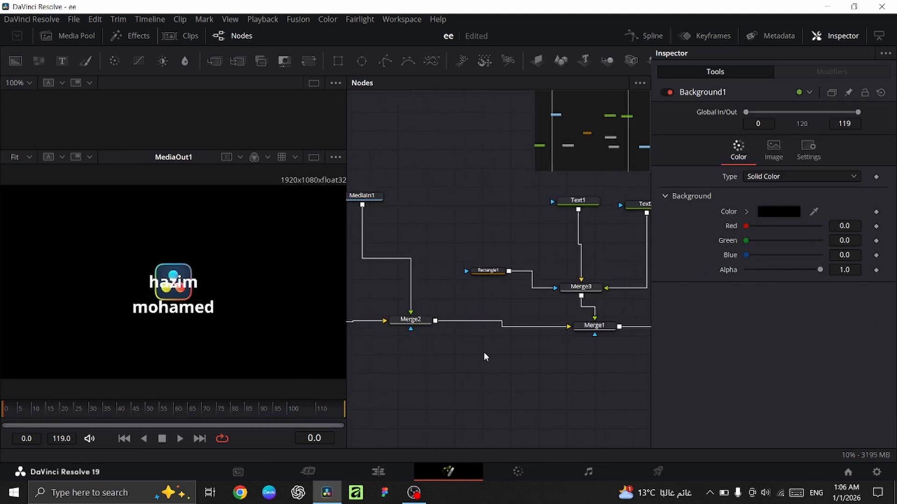
# Step: Enlarge the image in Merge2 to size 2.4 and shift its horizontal center with a lower Center X value
pyautogui.hscroll(-5, 579, 313)
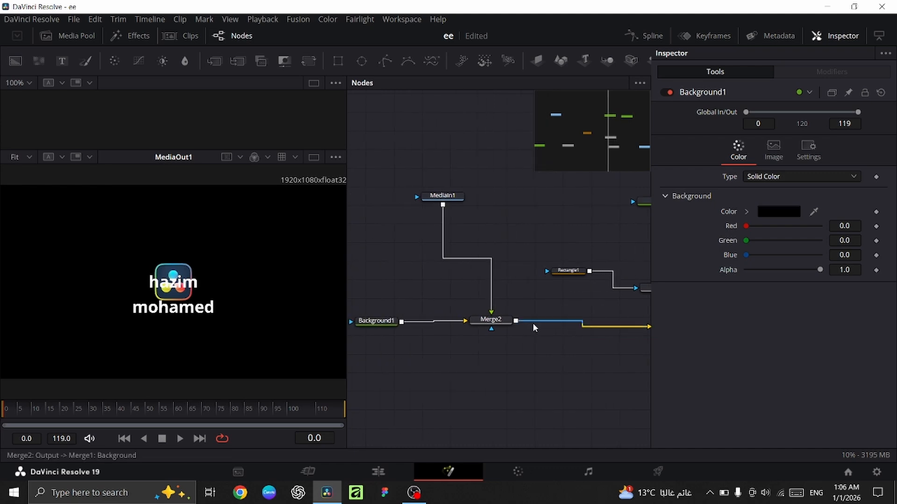
pyautogui.click(503, 322)
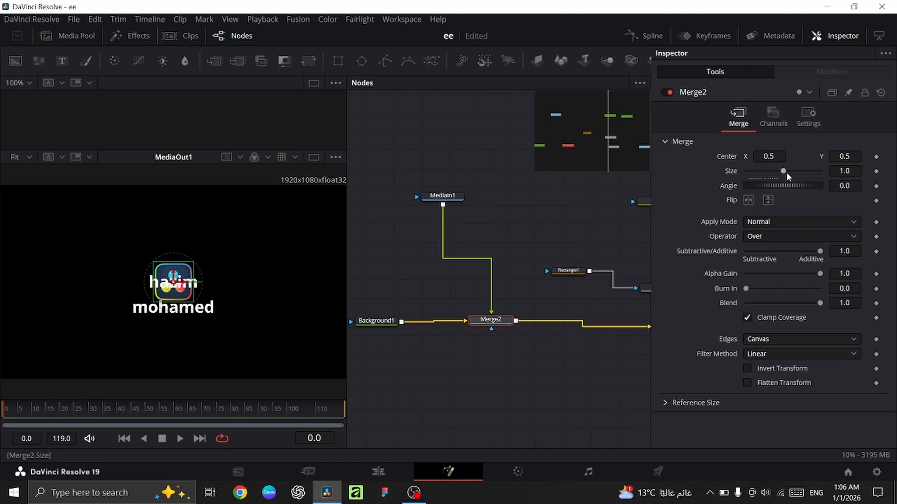
pyautogui.moveTo(784, 171)
pyautogui.mouseDown()
pyautogui.moveTo(799, 172)
pyautogui.moveTo(769, 175)
pyautogui.moveTo(821, 183)
pyautogui.moveTo(796, 178)
pyautogui.mouseUp()
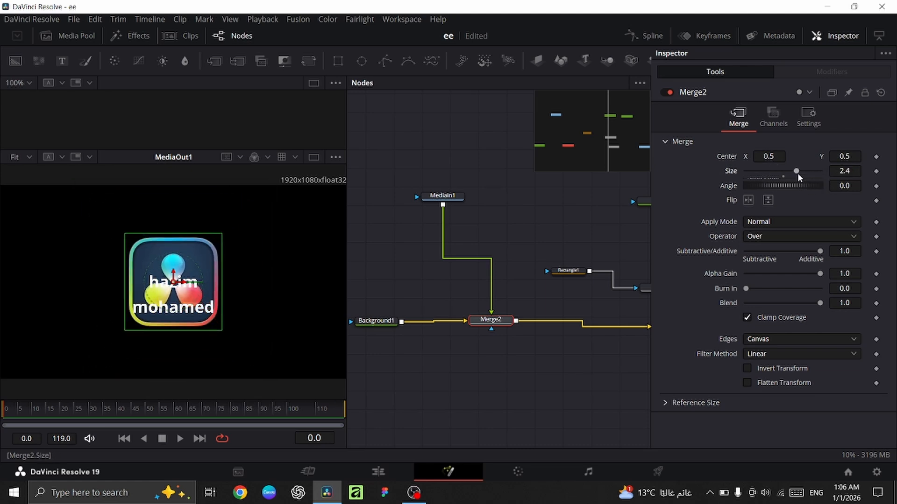
pyautogui.moveTo(768, 156); pyautogui.dragTo(747, 157)
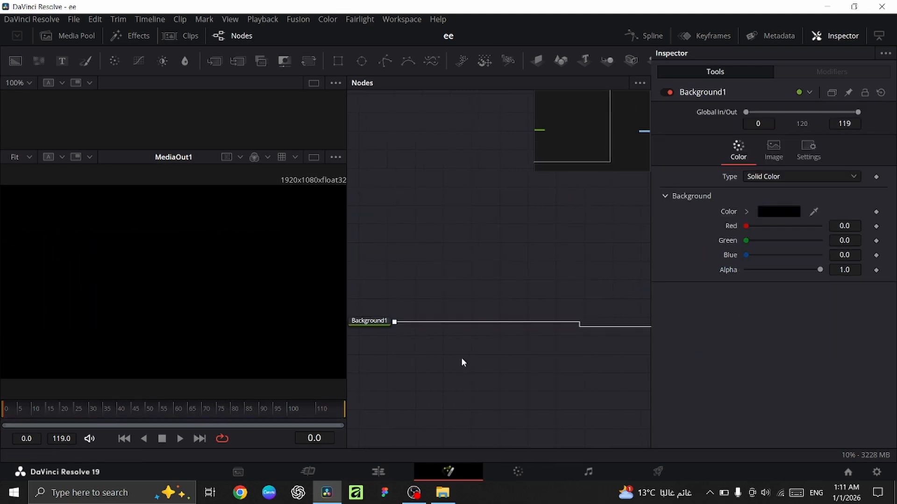